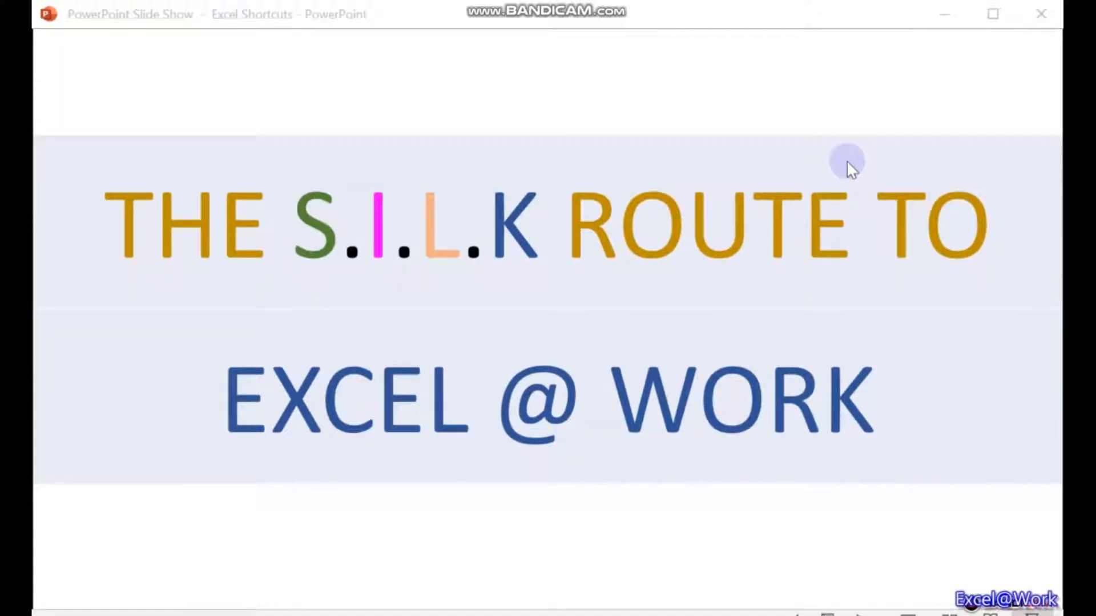
Step: Advance the slide show to the Excel Data Entry Shortcuts slide and reveal its first item about copying a formula
{"action": "left_click", "coordinate": [846, 160]}
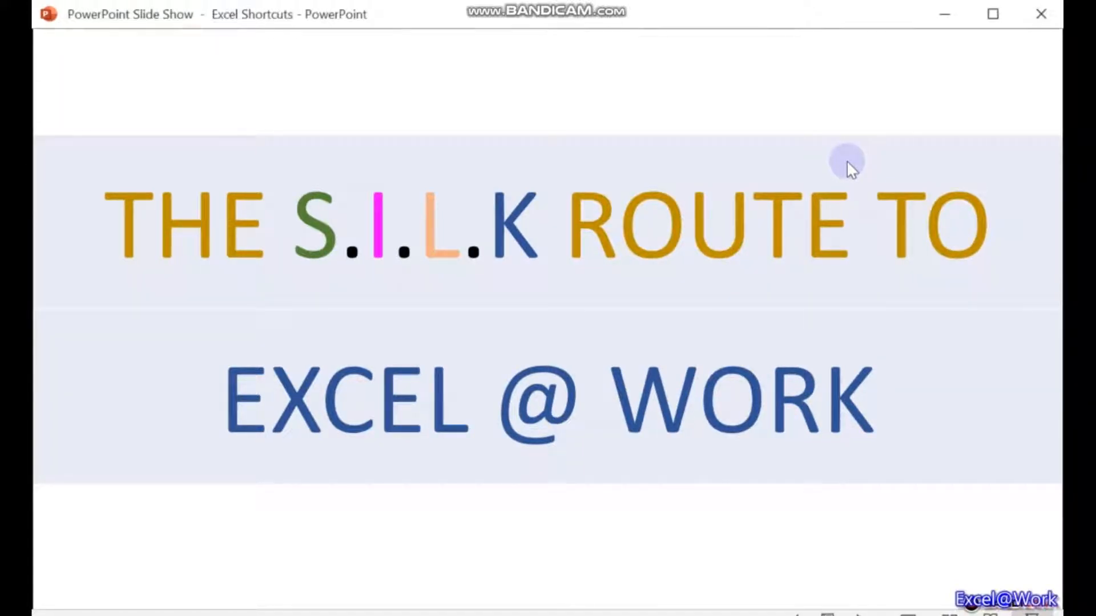
{"action": "left_click", "coordinate": [644, 277]}
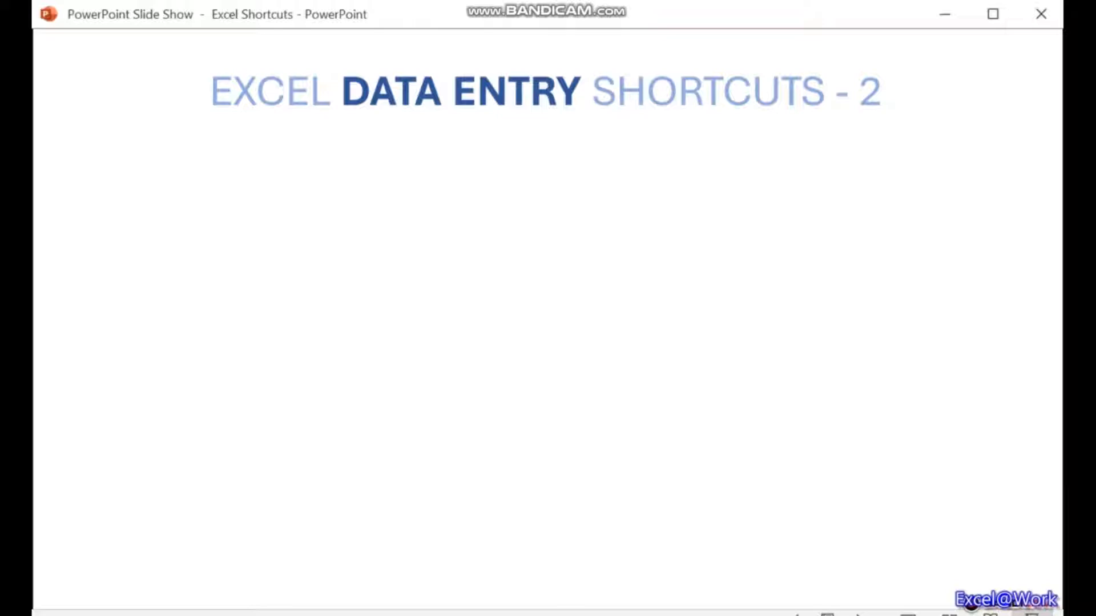
{"action": "key", "text": "Right"}
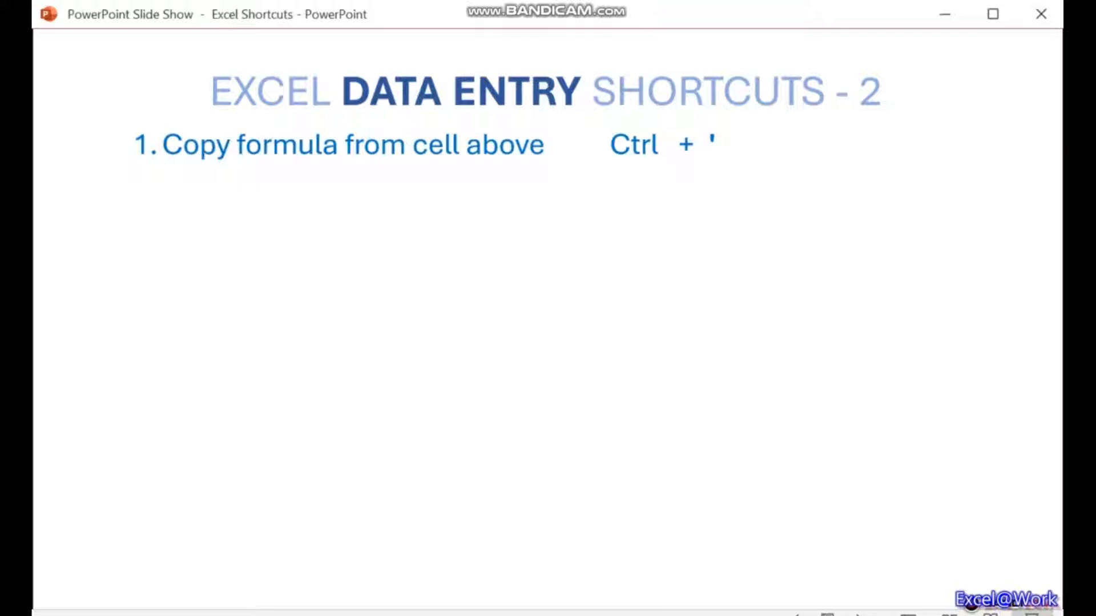
Step: Switch to the Excel workbook, clear the email id formula in E5 and fill it down from E4
{"action": "key", "text": "alt+Tab"}
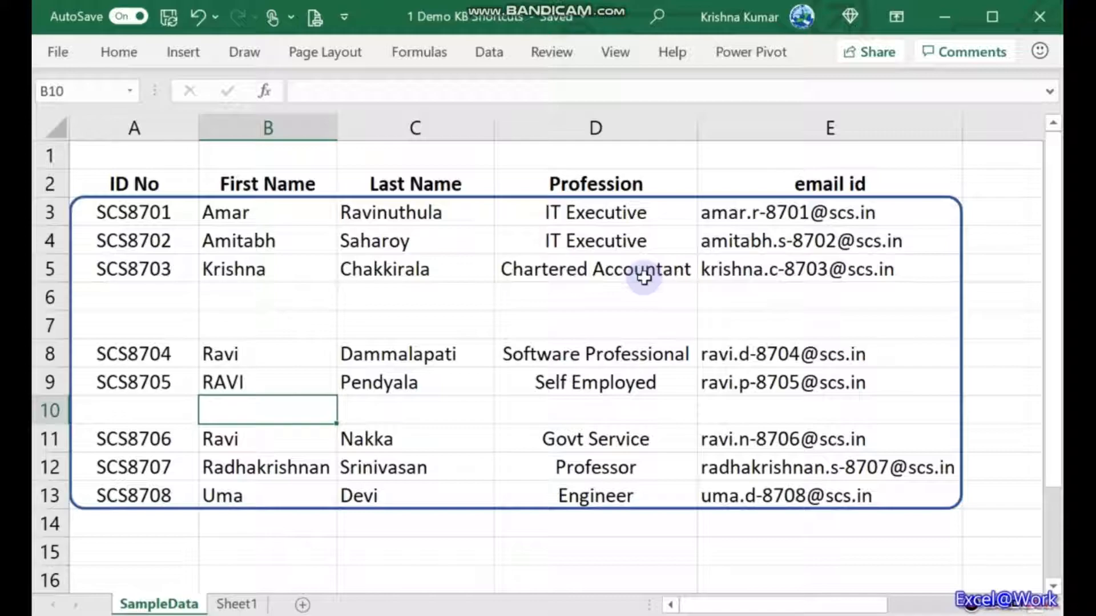
{"action": "key", "text": "Up"}
{"action": "key", "text": "Up"}
{"action": "key", "text": "Up"}
{"action": "key", "text": "Up"}
{"action": "key", "text": "Right"}
{"action": "key", "text": "Right"}
{"action": "key", "text": "Right"}
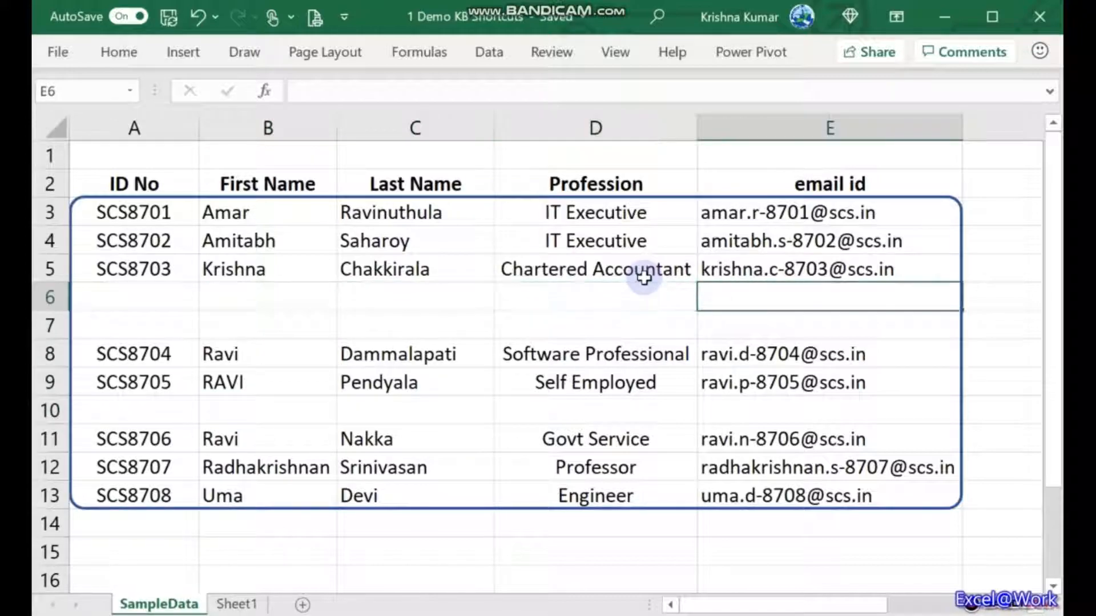
{"action": "key", "text": "Up"}
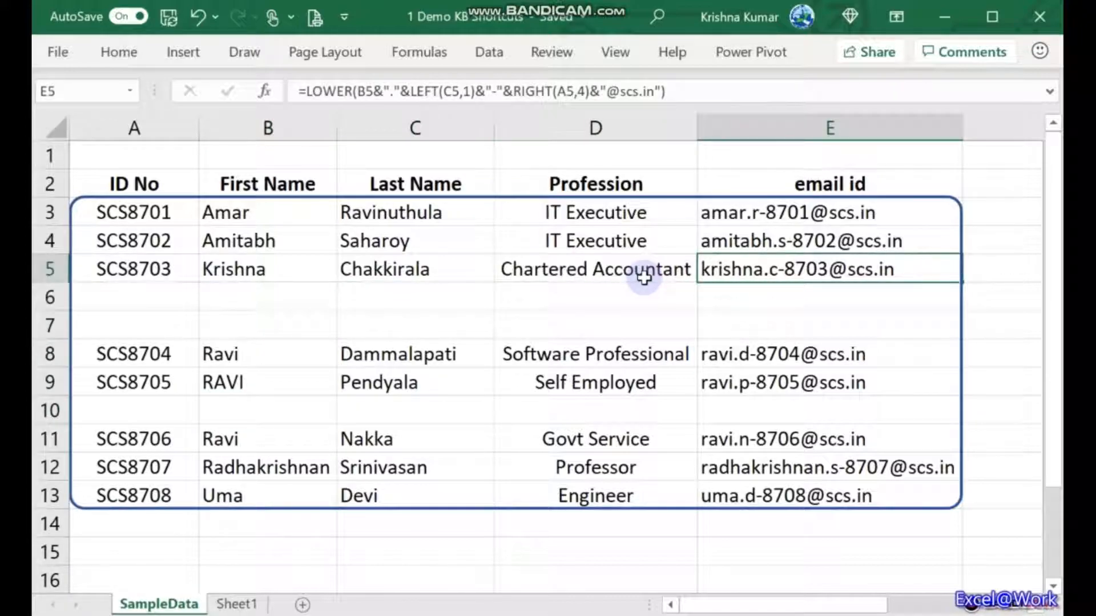
{"action": "key", "text": "Delete"}
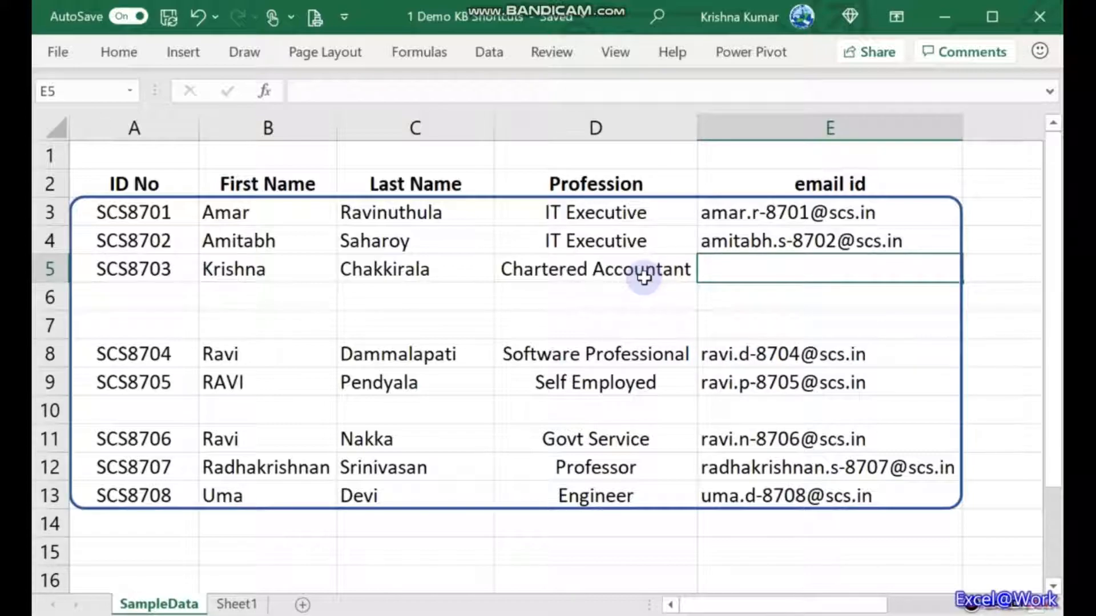
{"action": "key", "text": "ctrl+d"}
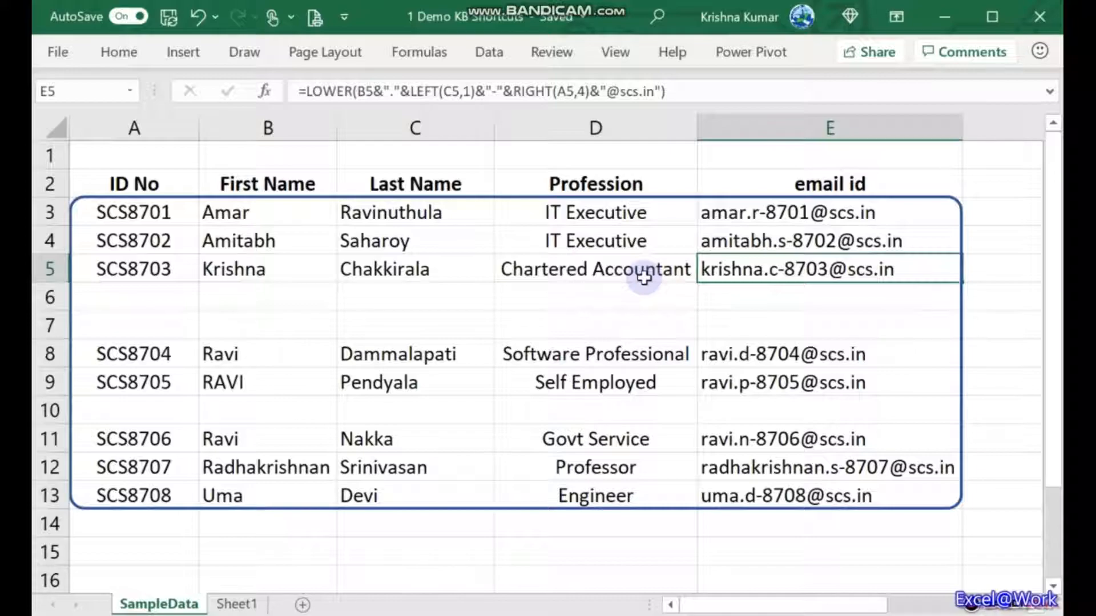
Step: Clear E5 once more, refill it from the cell above, and compare the formulas in E4 and E5
{"action": "key", "text": "Delete"}
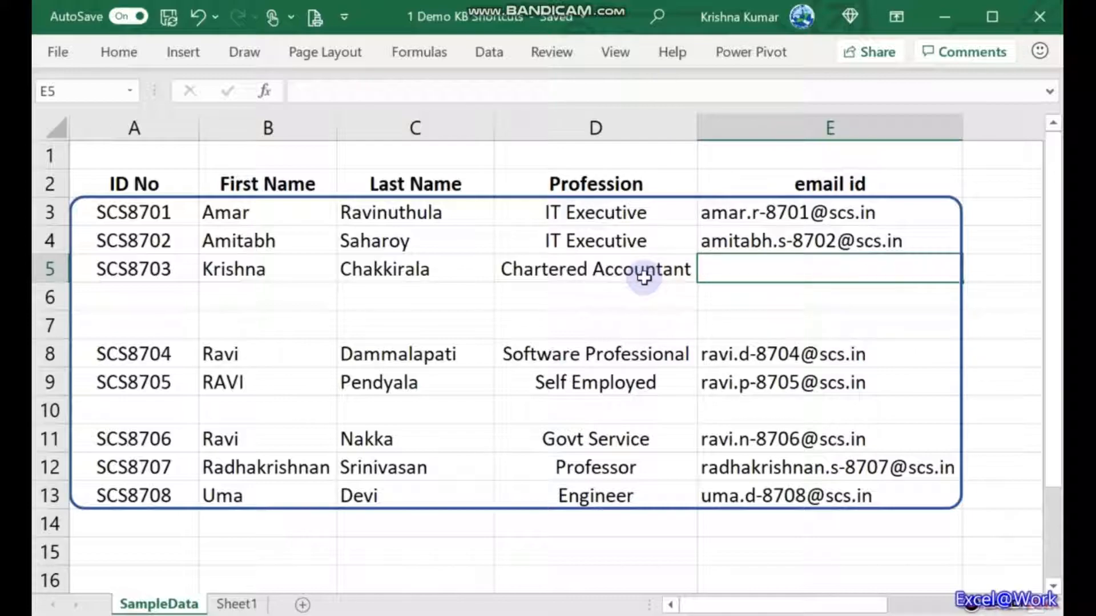
{"action": "key", "text": "ctrl+d"}
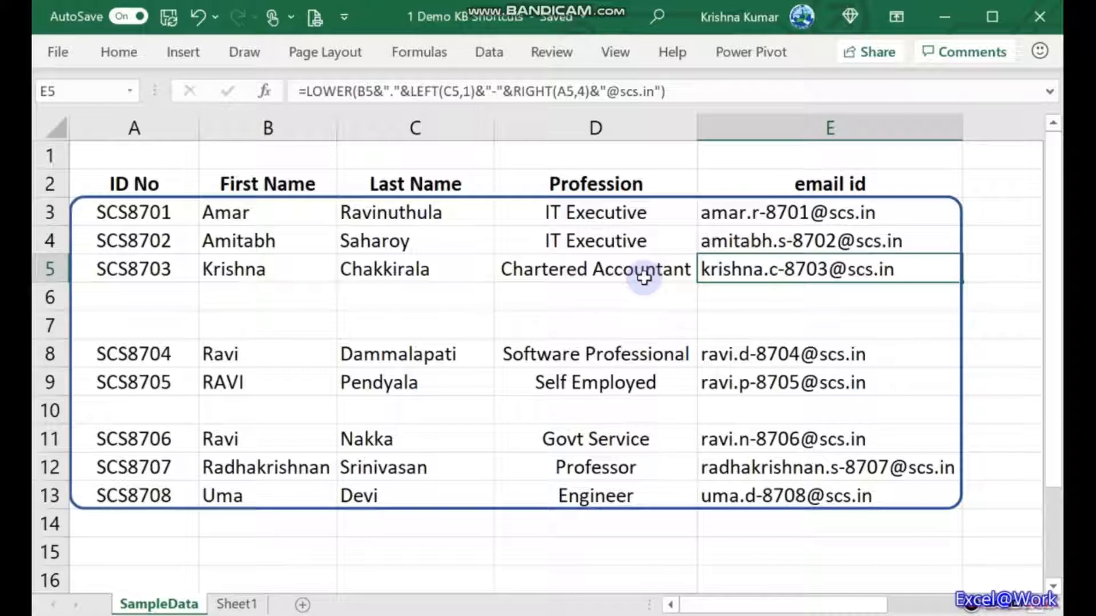
{"action": "key", "text": "Up"}
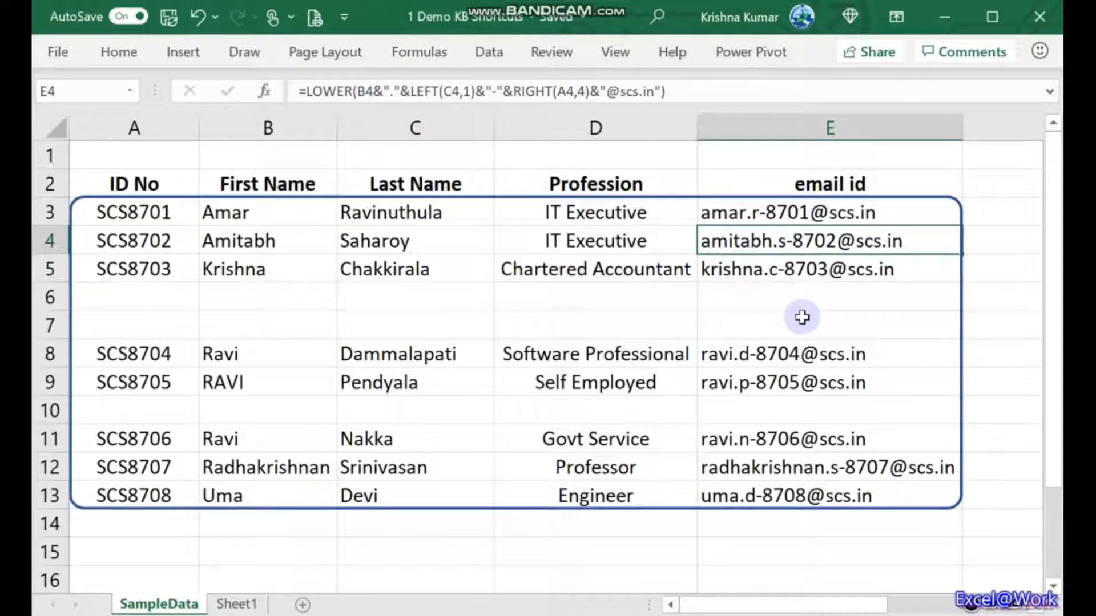
{"action": "left_click", "coordinate": [801, 270]}
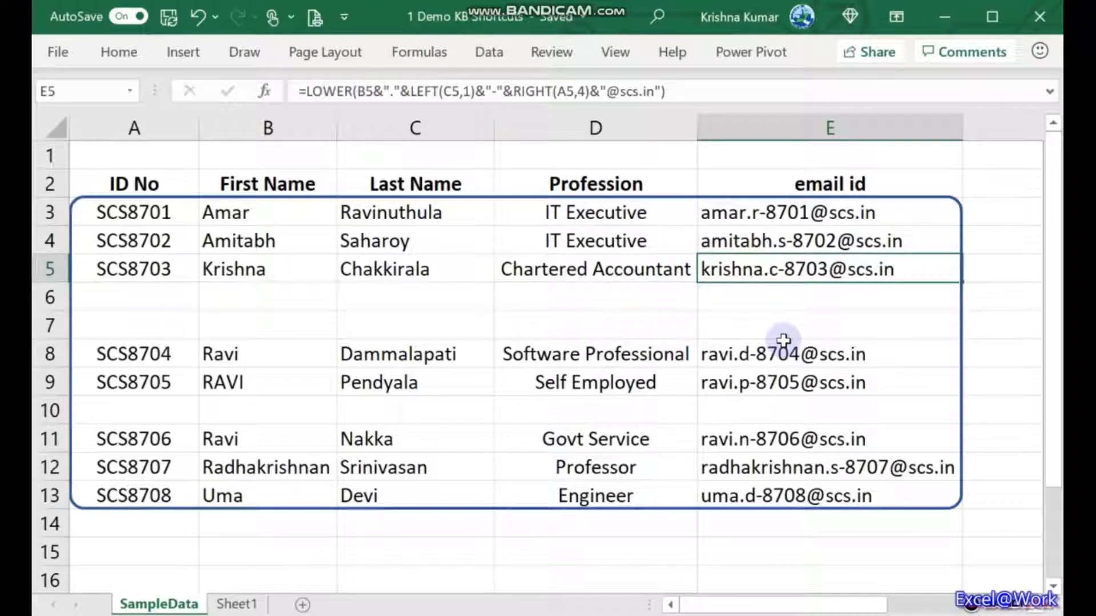
Step: Copy the exact formula from E5 into E6 with unchanged cell references and compare the two cells' formulas
{"action": "key", "text": "Down"}
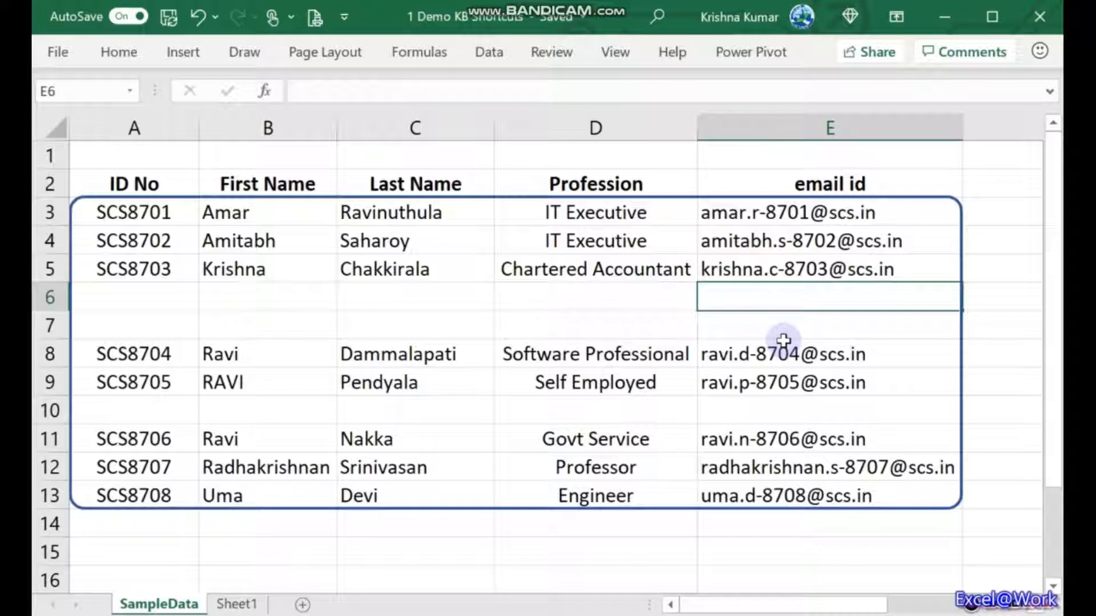
{"action": "key", "text": "ctrl+apostrophe"}
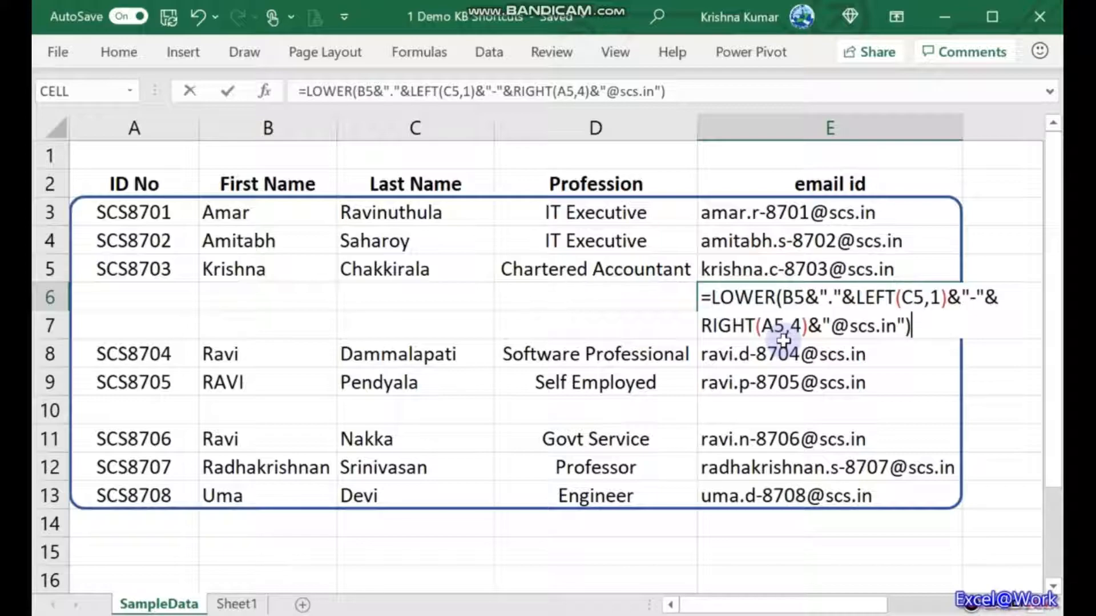
{"action": "key", "text": "Return"}
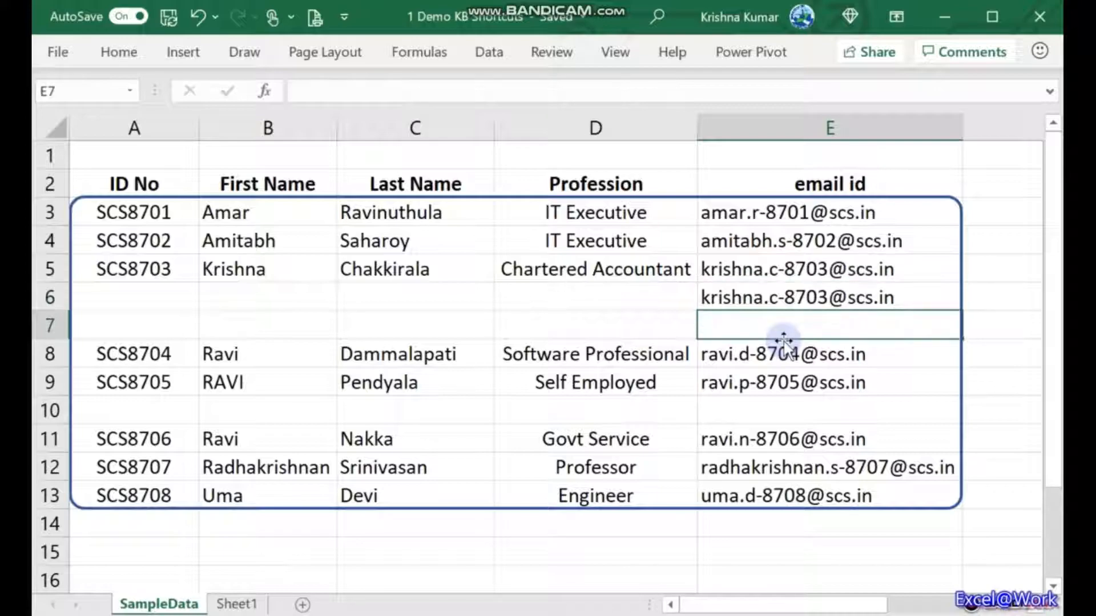
{"action": "key", "text": "Up"}
{"action": "key", "text": "Up"}
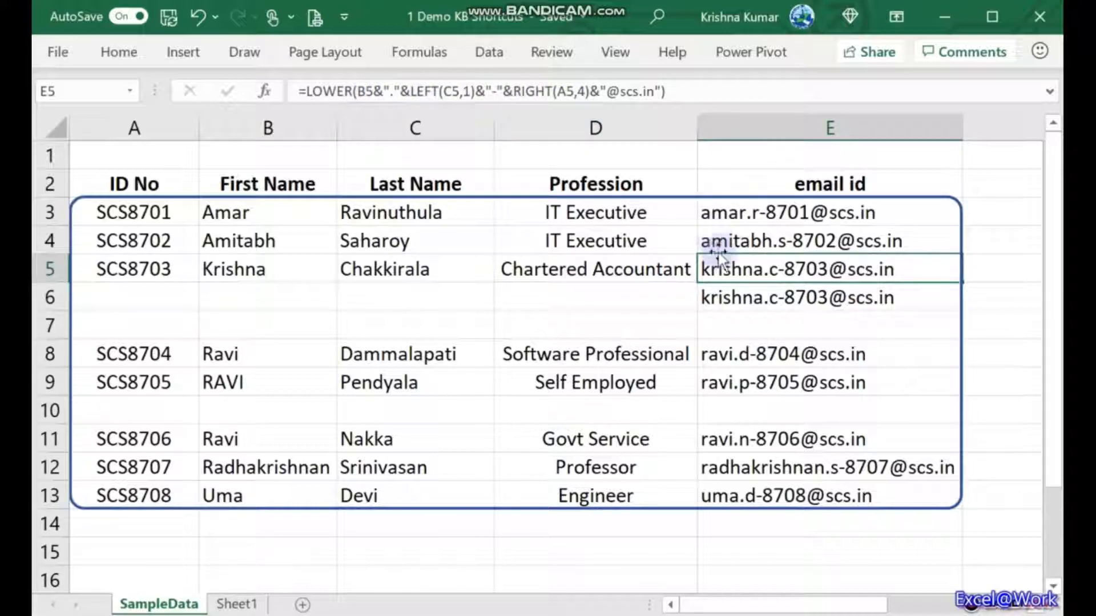
{"action": "left_click", "coordinate": [728, 291]}
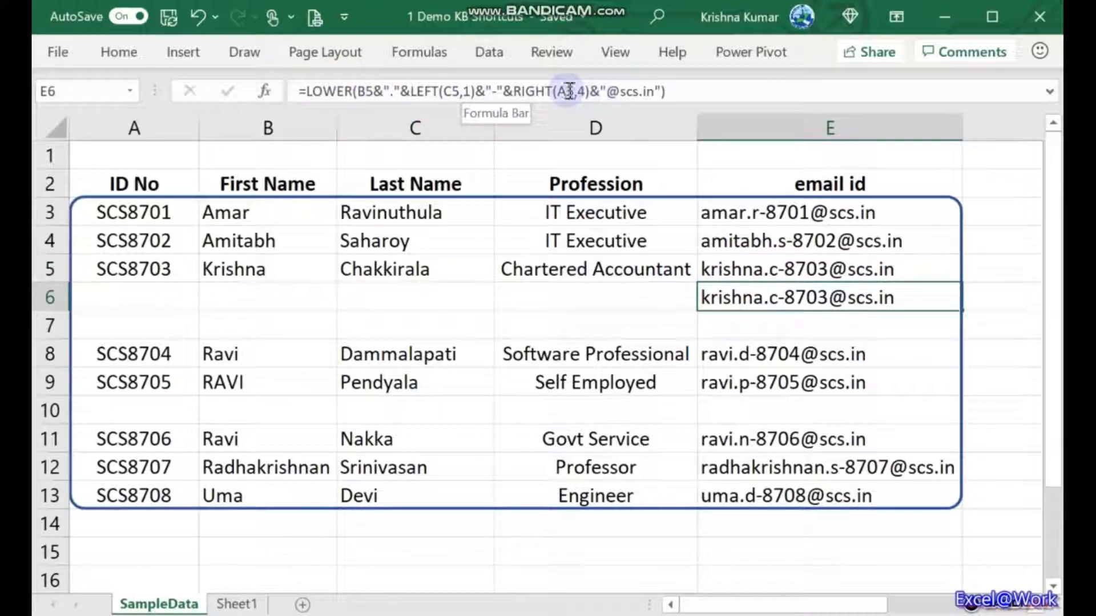
Step: Replace the formula in E6 with one filled down from E5 with relative references, and clear the cell again
{"action": "key", "text": "Down"}
{"action": "key", "text": "Up"}
{"action": "key", "text": "Delete"}
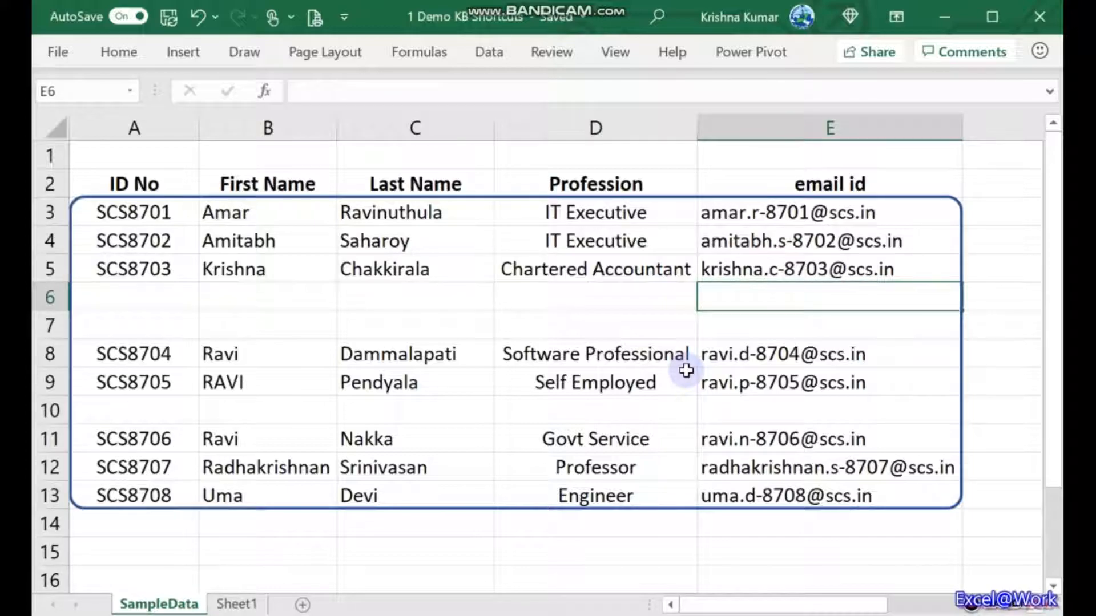
{"action": "key", "text": "ctrl+z"}
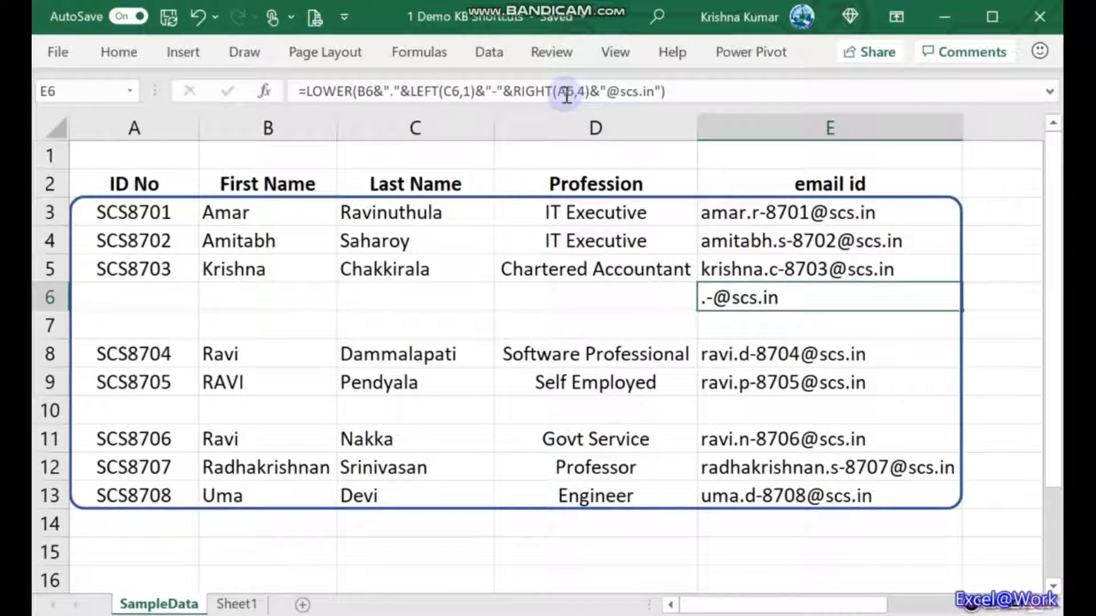
{"action": "key", "text": "Down"}
{"action": "key", "text": "Up"}
{"action": "key", "text": "Delete"}
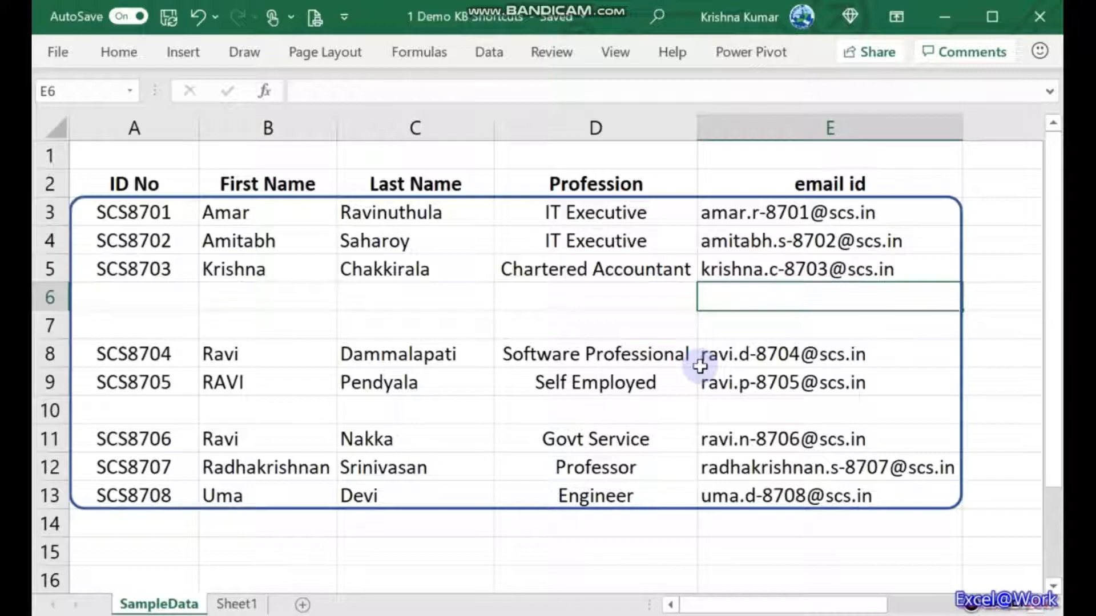
Step: Reveal the slide's second item about copying a value in PowerPoint and return to the Excel workbook
{"action": "key", "text": "alt+Tab"}
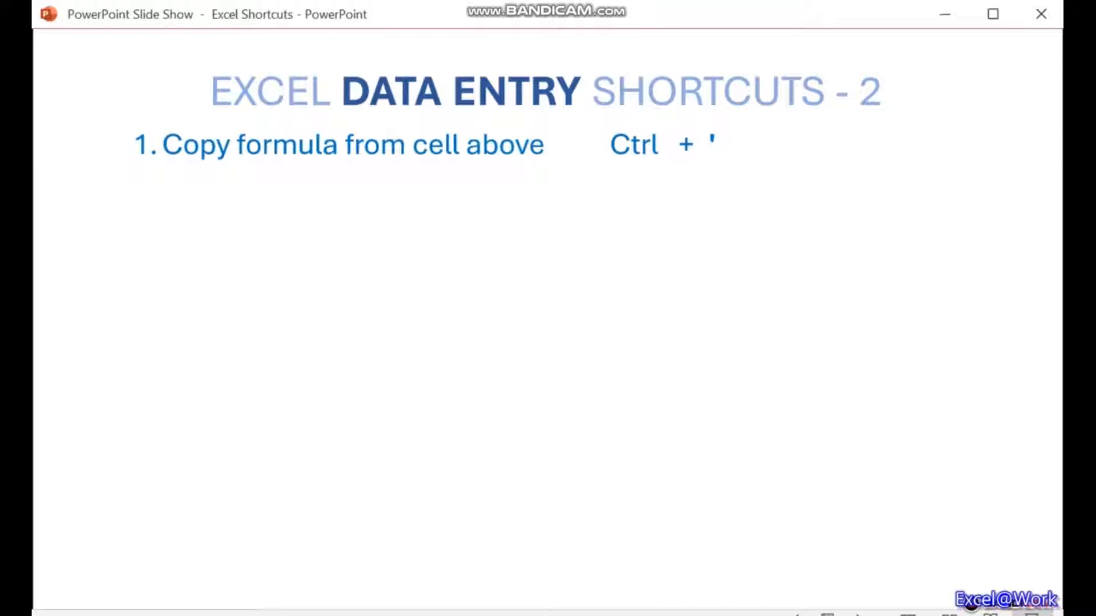
{"action": "key", "text": "Right"}
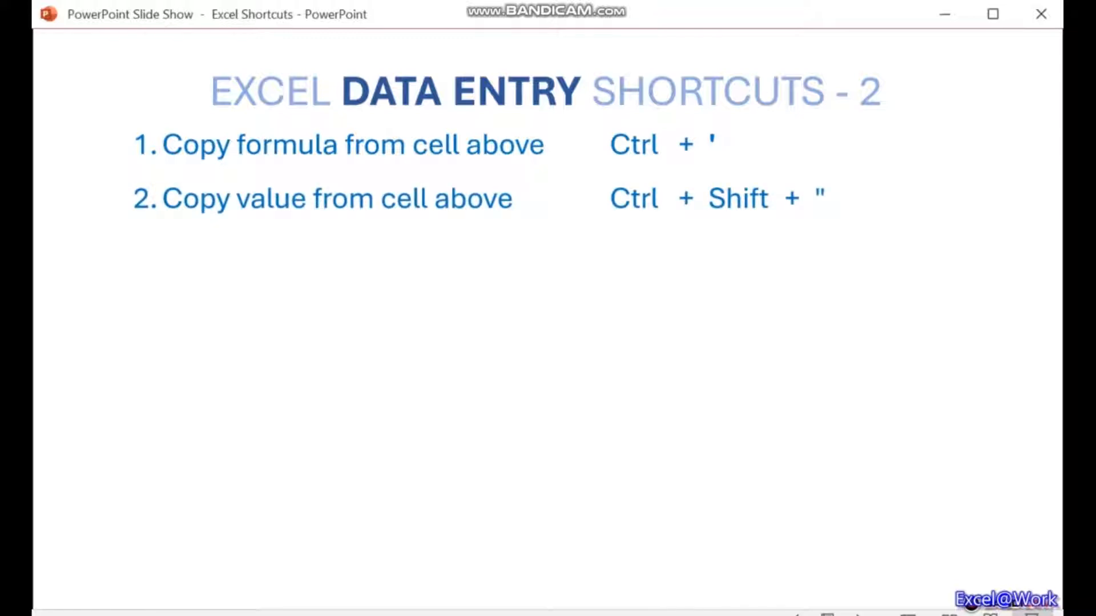
{"action": "key", "text": "alt+Tab"}
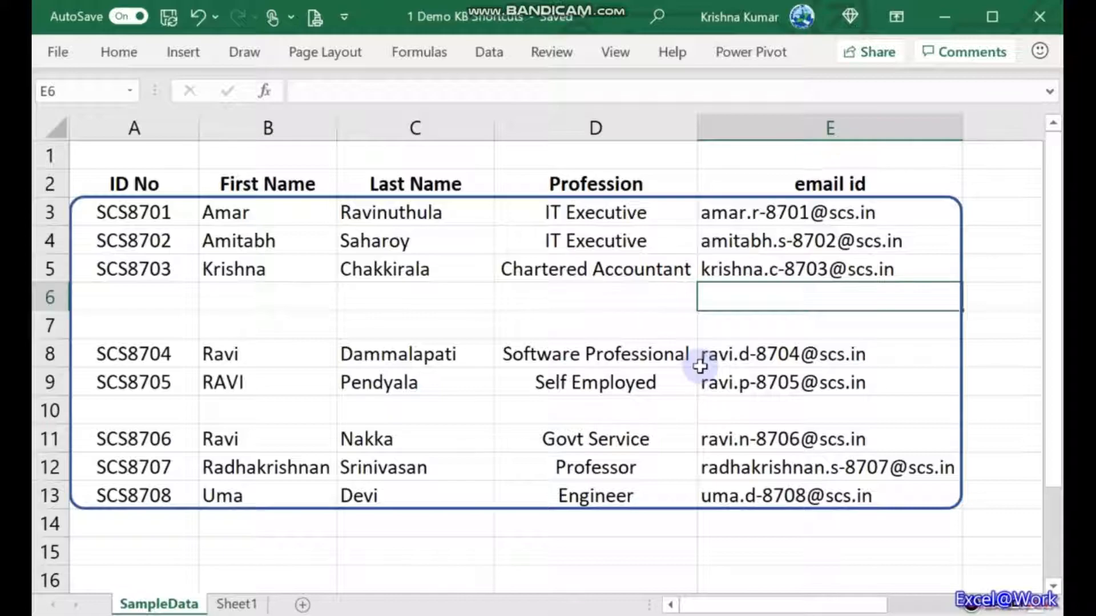
Step: Copy only the value of E5 into E6 and inspect the content of E6
{"action": "key", "text": "ctrl+apostrophe"}
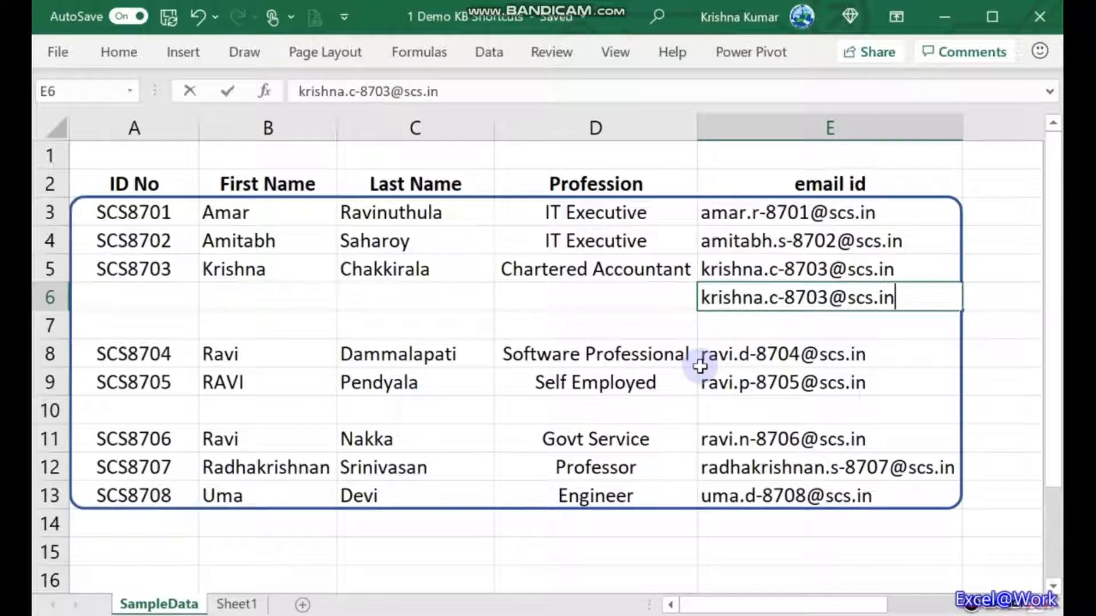
{"action": "left_click", "coordinate": [773, 327]}
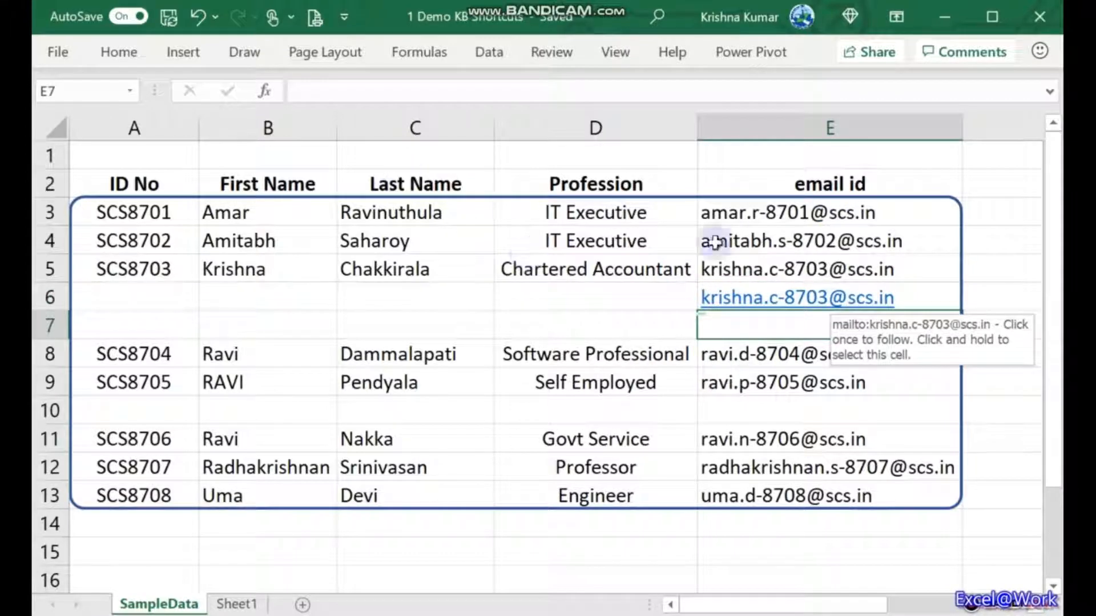
{"action": "left_click", "coordinate": [750, 286]}
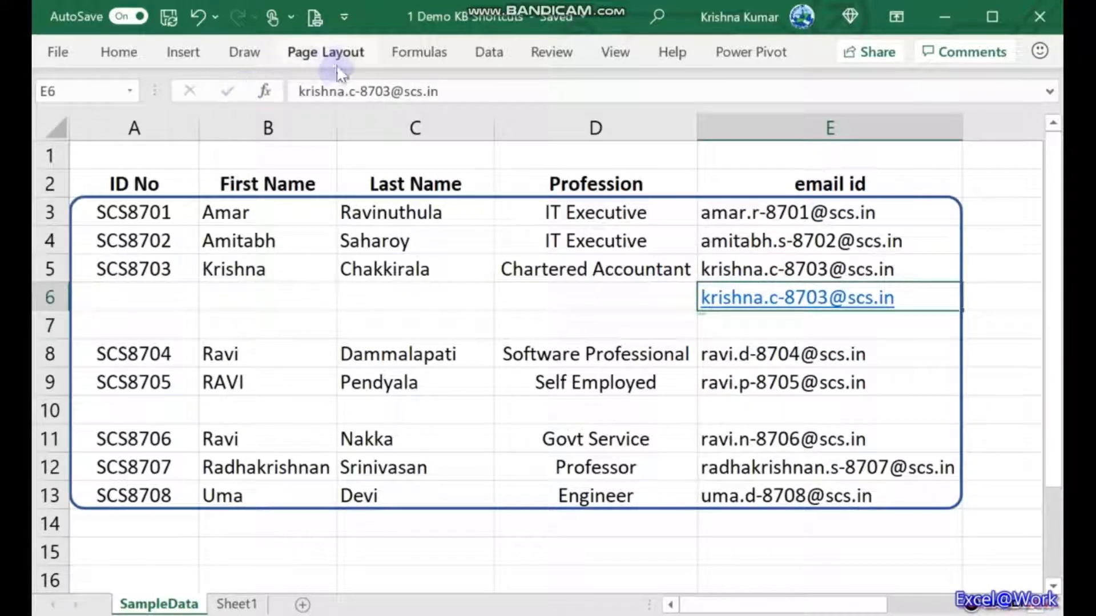
Step: Copy only the value of E9 into the empty cell E10
{"action": "key", "text": "Left"}
{"action": "key", "text": "Down"}
{"action": "key", "text": "Right"}
{"action": "key", "text": "Down"}
{"action": "key", "text": "Down"}
{"action": "key", "text": "Down"}
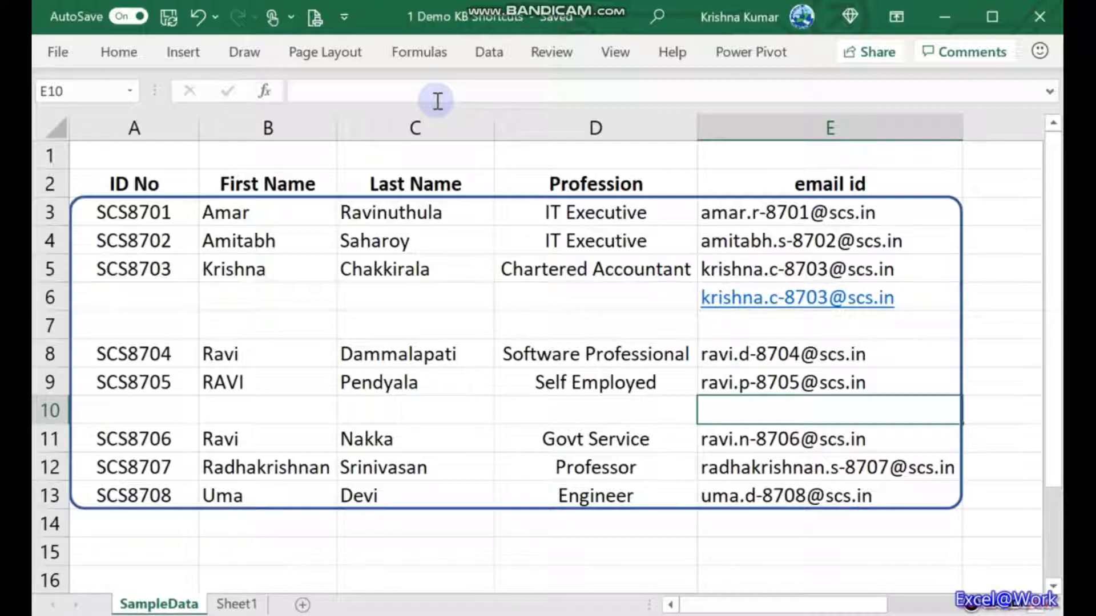
{"action": "key", "text": "ctrl+apostrophe"}
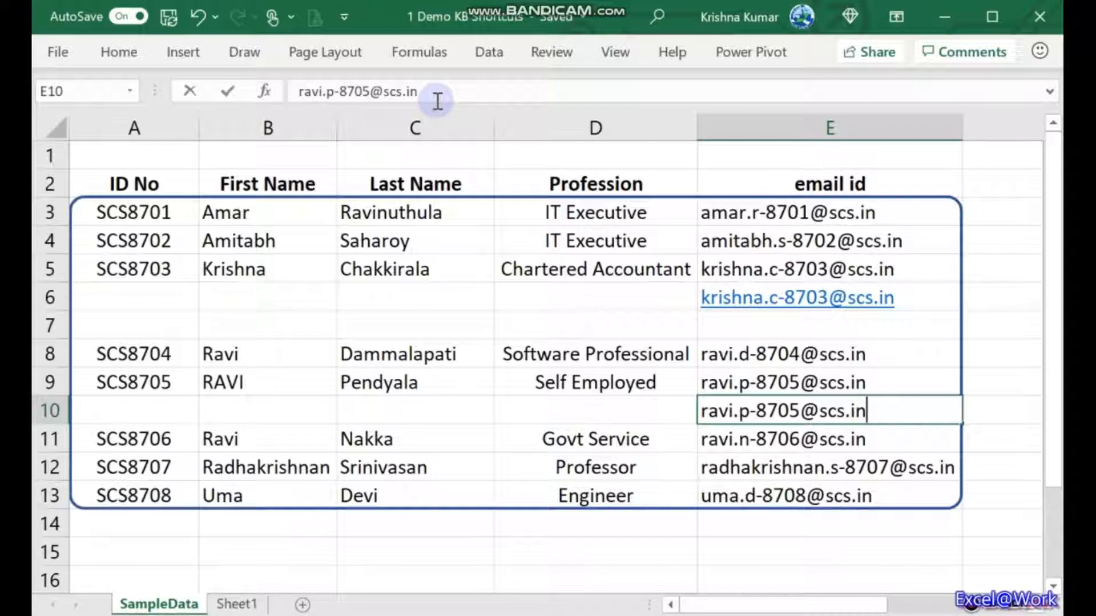
{"action": "key", "text": "ctrl+Return"}
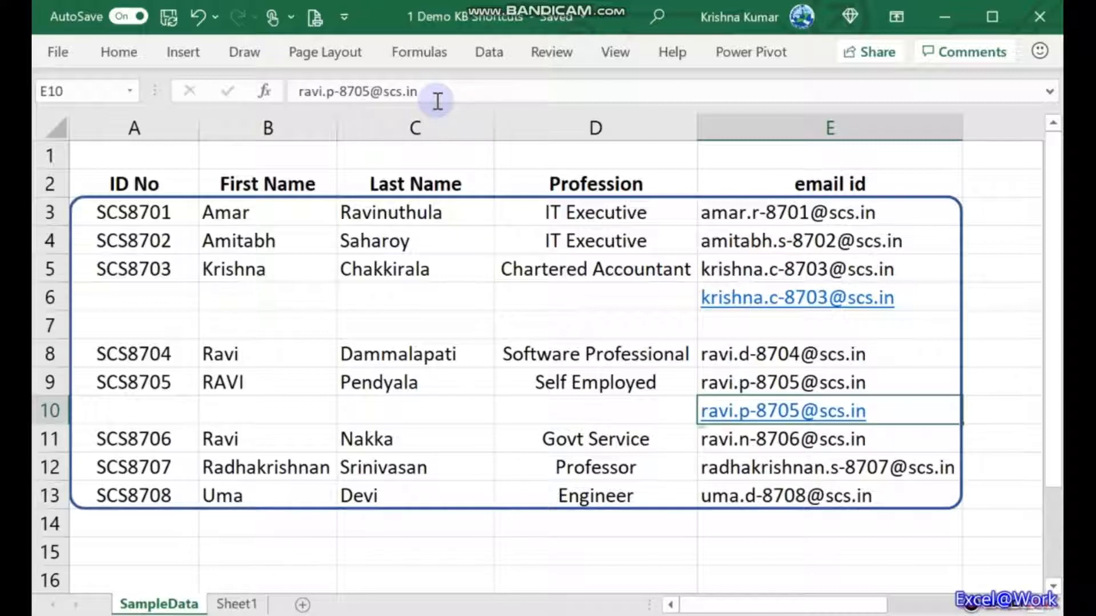
Step: Clear the copied email values from E10 and E6
{"action": "key", "text": "Delete"}
{"action": "key", "text": "Up"}
{"action": "key", "text": "Up"}
{"action": "key", "text": "Up"}
{"action": "key", "text": "Up"}
{"action": "key", "text": "Delete"}
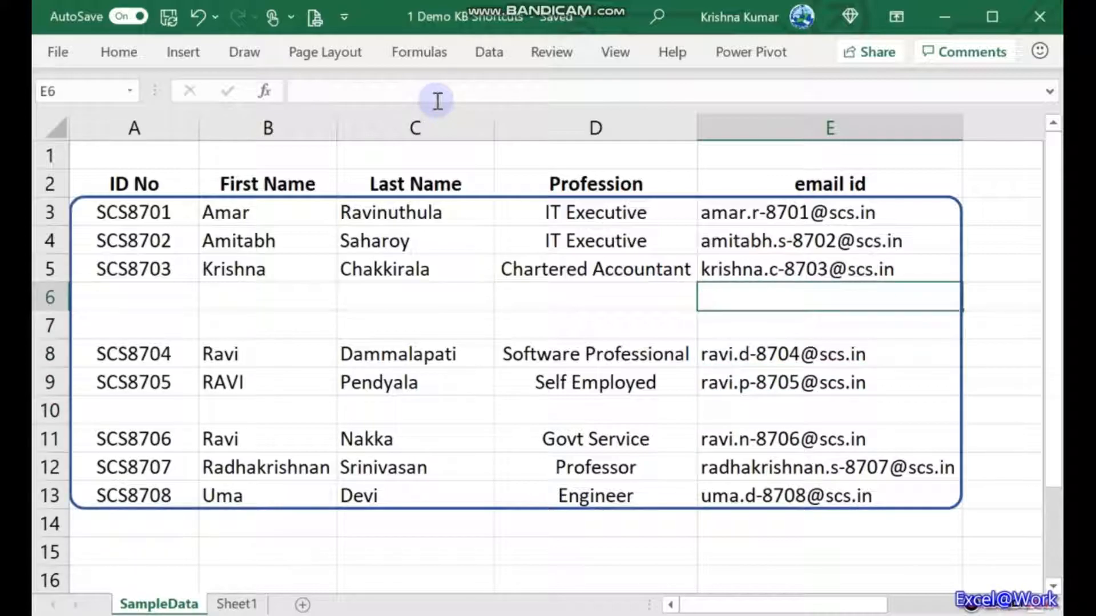
Step: Reveal the slide's third item about inserting the current date in PowerPoint and return to the Excel workbook
{"action": "key", "text": "alt+Tab"}
{"action": "key", "text": "Right"}
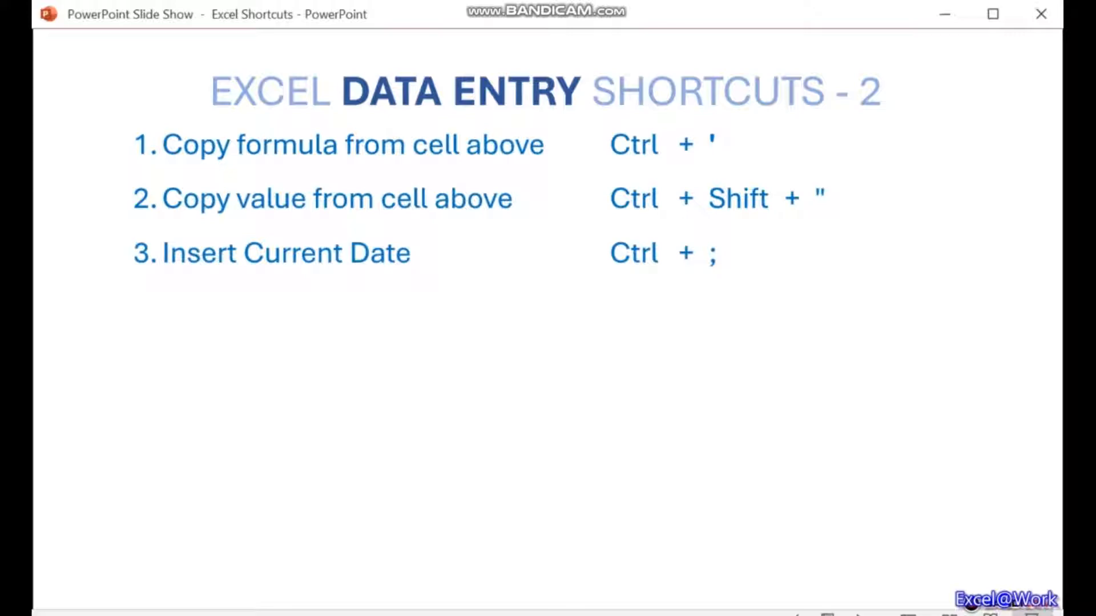
{"action": "key", "text": "alt+Tab"}
Step: Insert the current date, 31/05/2021, in D15 below the table and switch back to the PowerPoint slide show
{"action": "key", "text": "Down"}
{"action": "key", "text": "Down"}
{"action": "key", "text": "Down"}
{"action": "key", "text": "Down"}
{"action": "key", "text": "Down"}
{"action": "key", "text": "Down"}
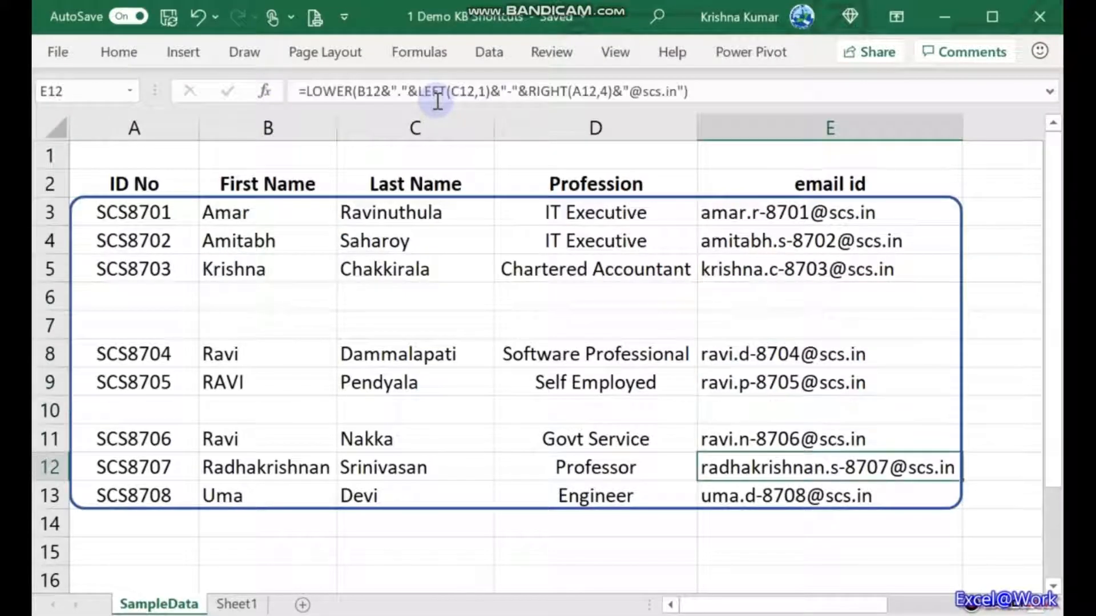
{"action": "key", "text": "Down"}
{"action": "key", "text": "Down"}
{"action": "key", "text": "Down"}
{"action": "key", "text": "Left"}
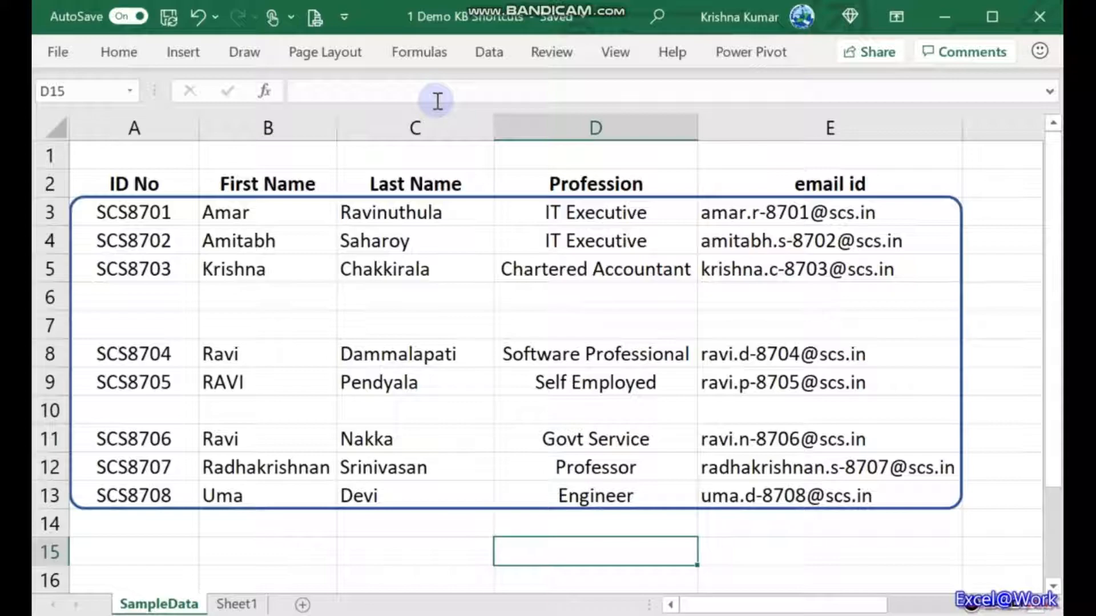
{"action": "key", "text": "ctrl+semicolon"}
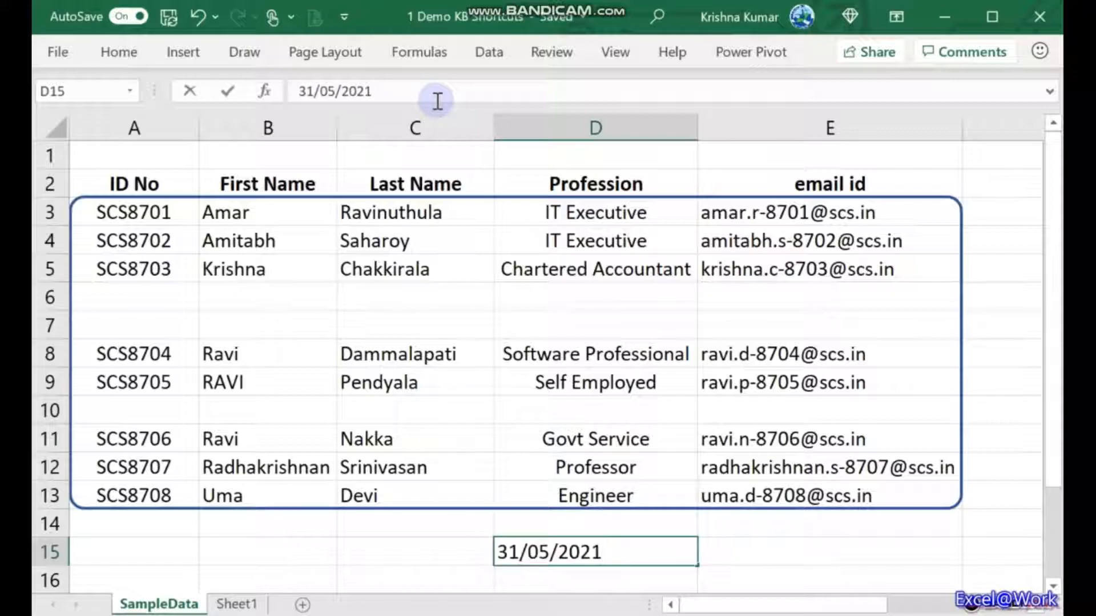
{"action": "key", "text": "alt+Tab"}
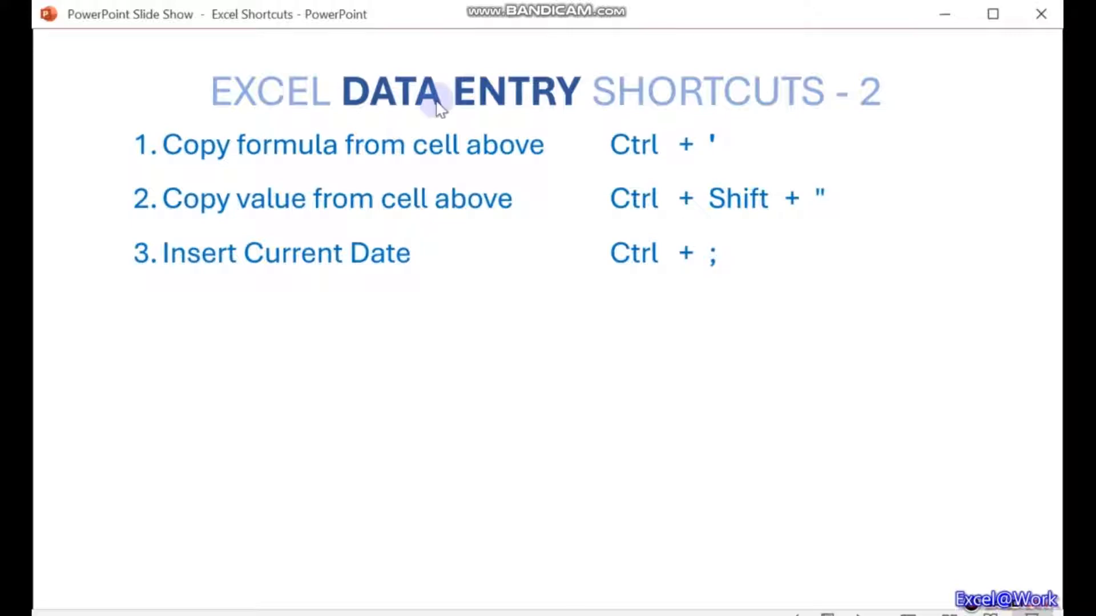
Step: Return to the Excel workbook, commit the date entered in D15 and apply the Long Date format to it
{"action": "key", "text": "alt+Tab"}
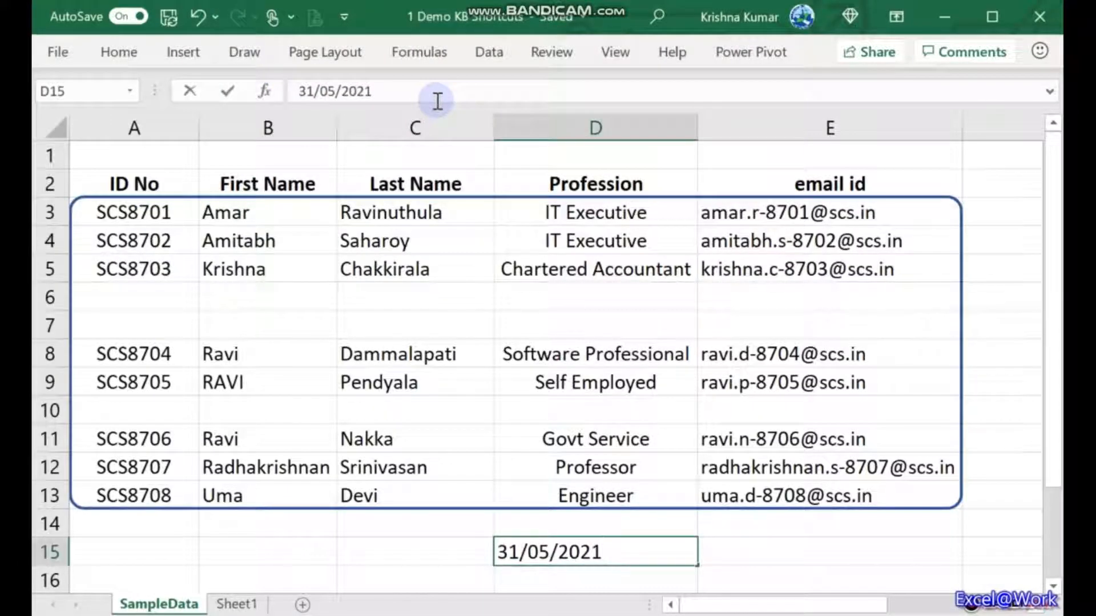
{"action": "key", "text": "ctrl+Return"}
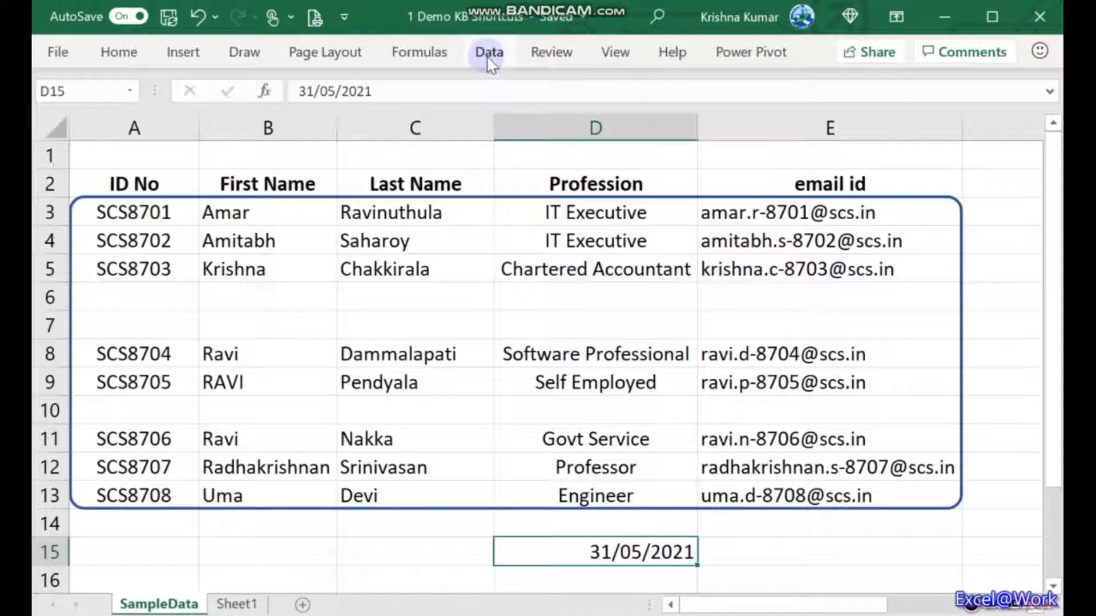
{"action": "left_click", "coordinate": [120, 53]}
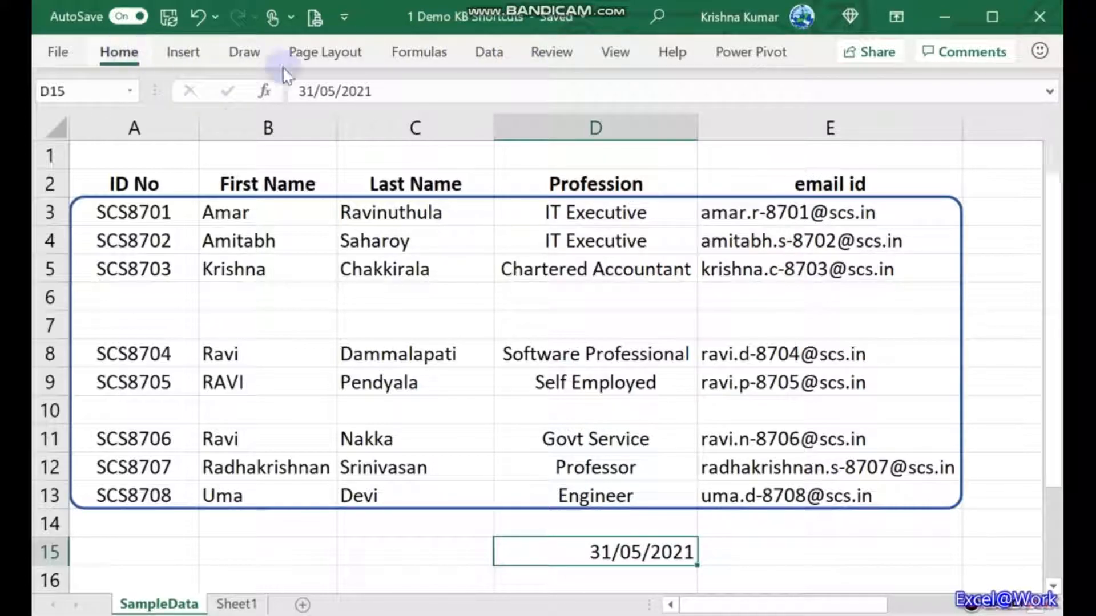
{"action": "left_click", "coordinate": [567, 87]}
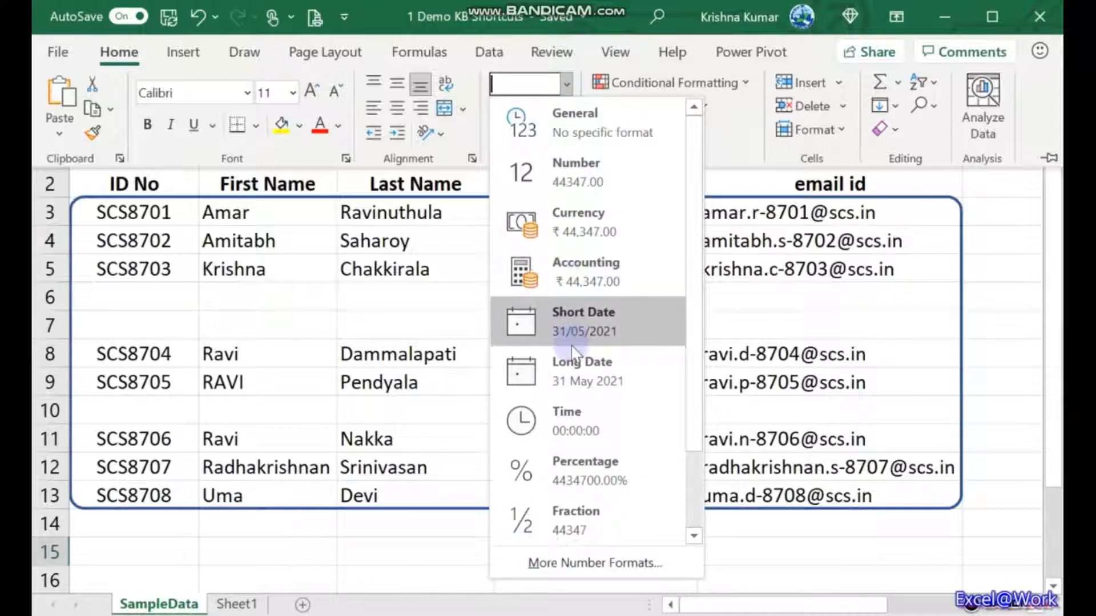
{"action": "left_click", "coordinate": [574, 367]}
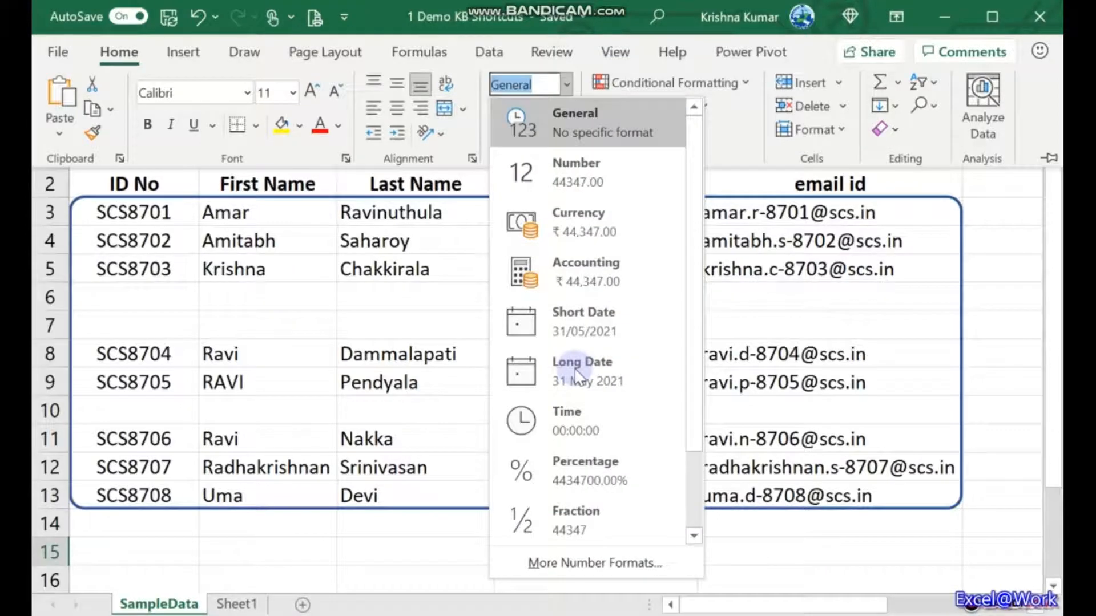
{"action": "left_click", "coordinate": [574, 371]}
{"action": "key", "text": "Down"}
{"action": "key", "text": "Up"}
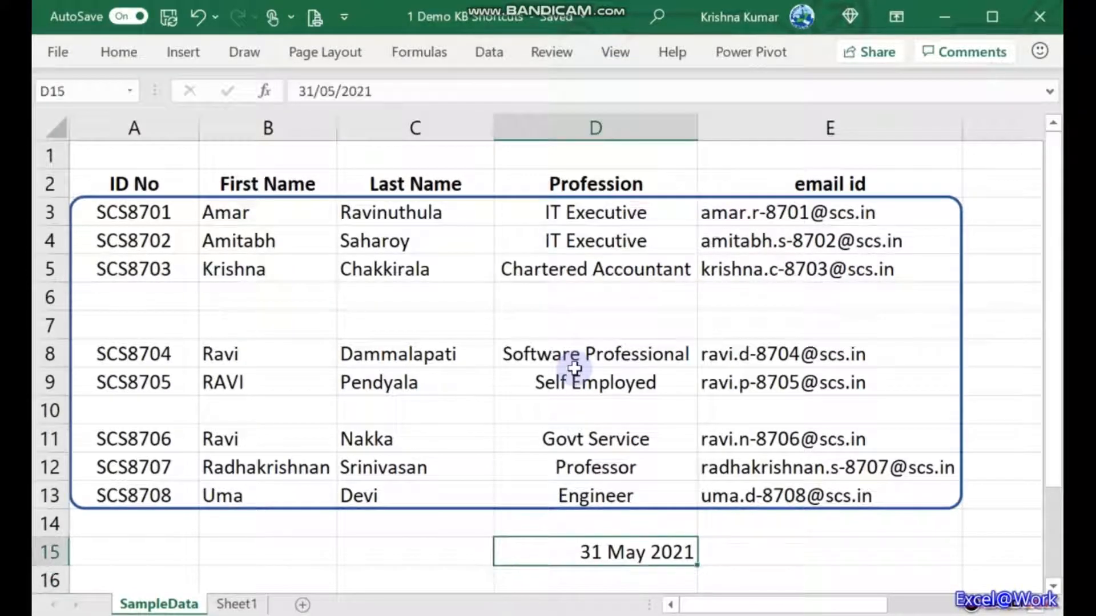
Step: Insert the current time, 05:54, in D16 below the date
{"action": "key", "text": "Right"}
{"action": "key", "text": "Left"}
{"action": "key", "text": "Right"}
{"action": "key", "text": "Left"}
{"action": "key", "text": "Down"}
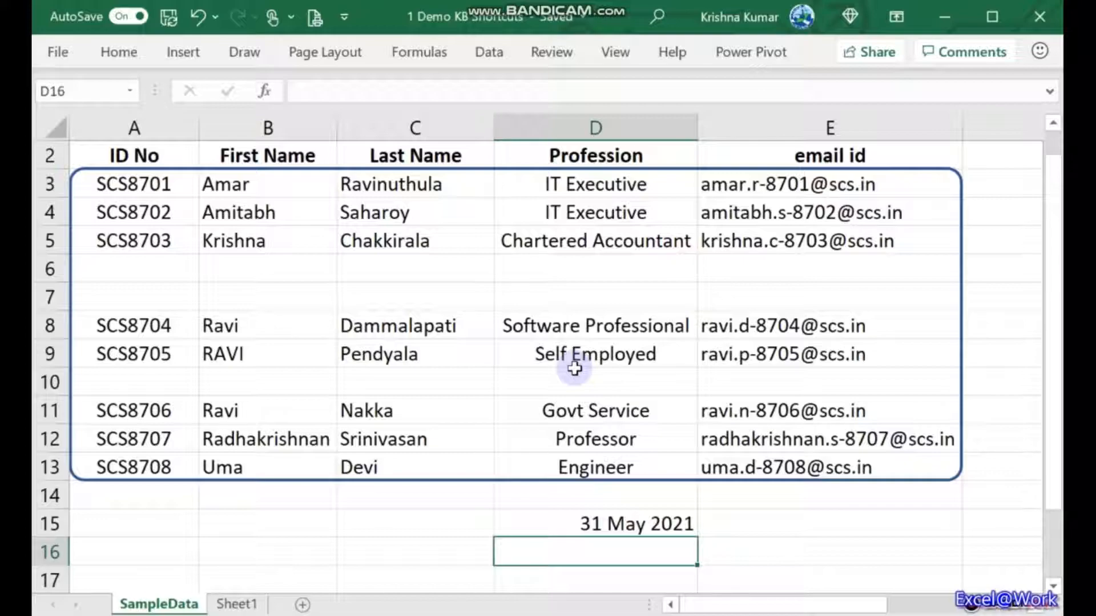
{"action": "key", "text": "ctrl+shift+semicolon"}
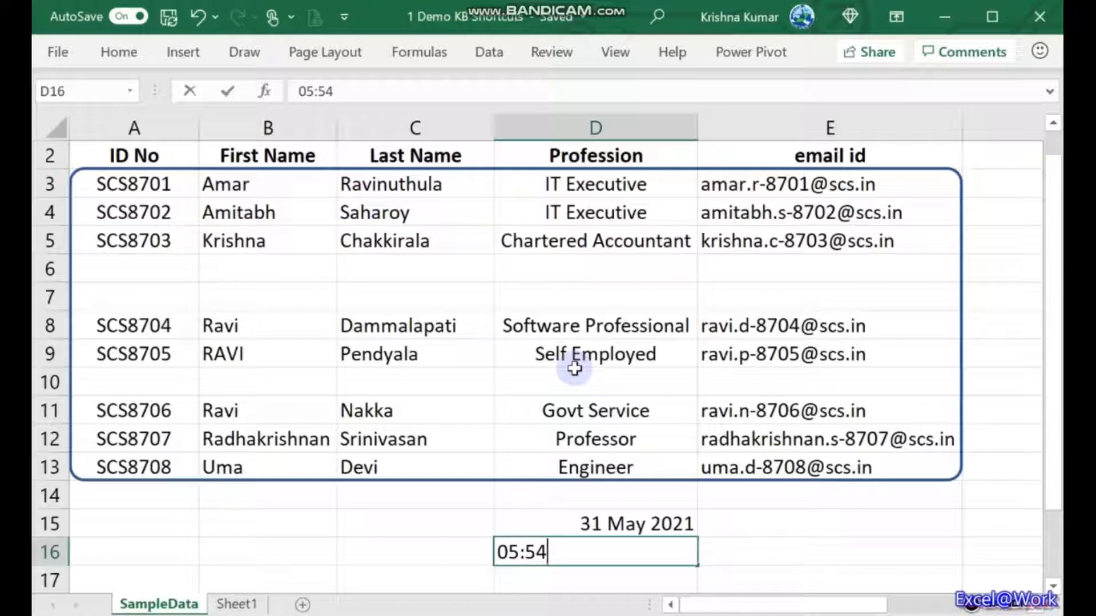
{"action": "key", "text": "ctrl+Return"}
{"action": "key", "text": "Up"}
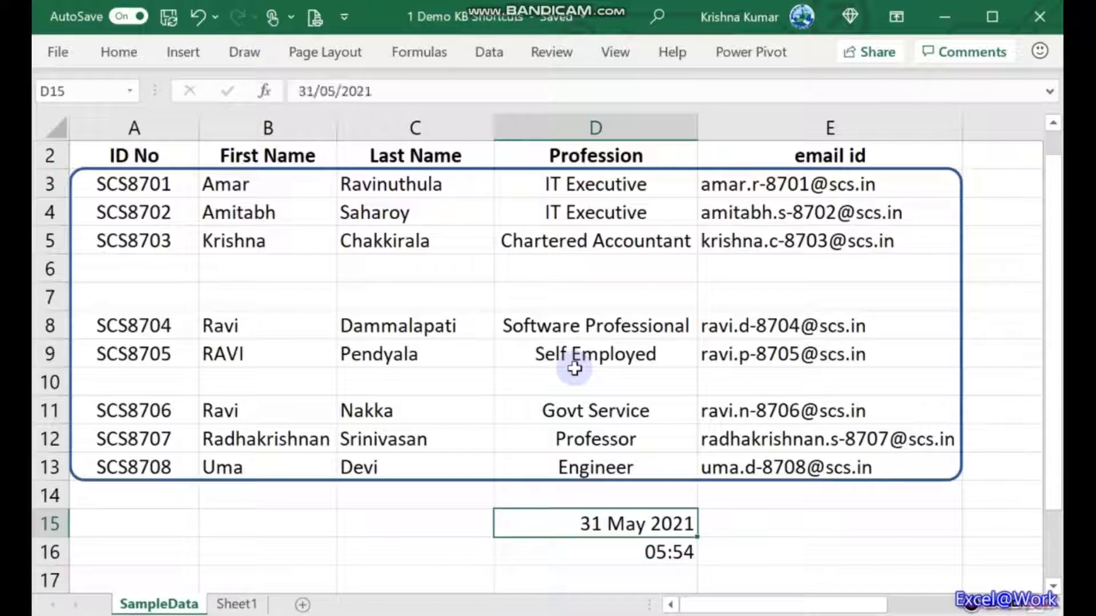
Step: Reveal the slide's fourth item about inserting the current time in PowerPoint and return to the Excel workbook
{"action": "key", "text": "Down"}
{"action": "key", "text": "Up"}
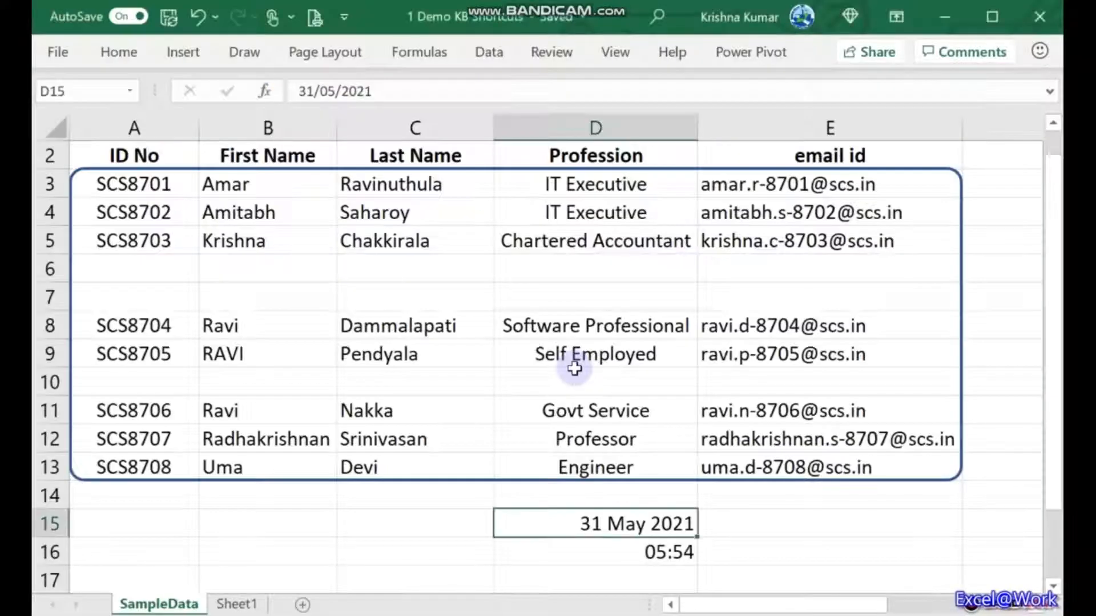
{"action": "key", "text": "Down"}
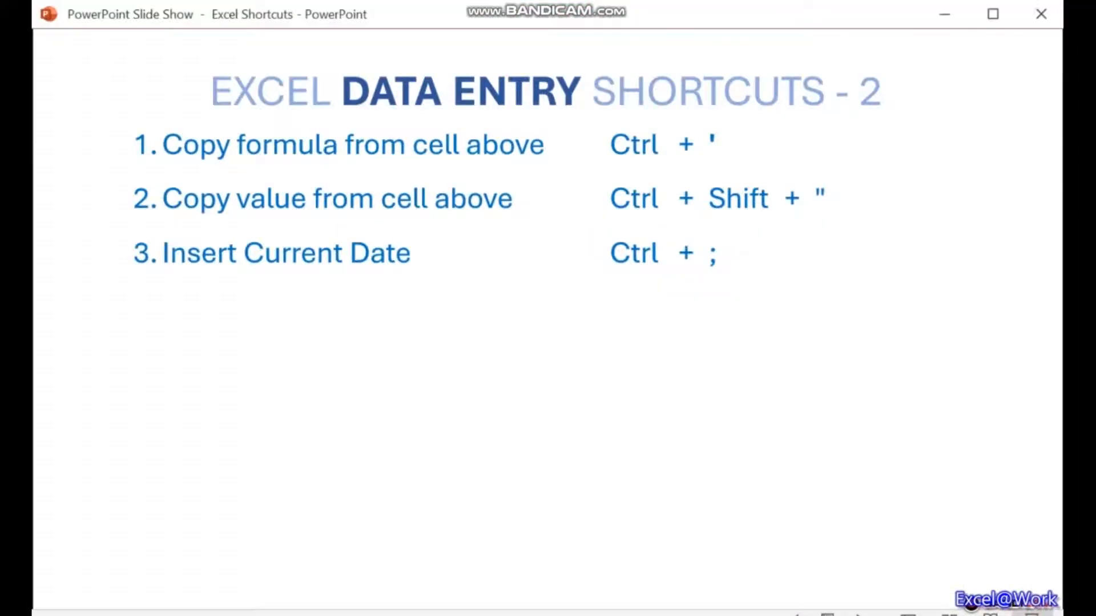
{"action": "key", "text": "Right"}
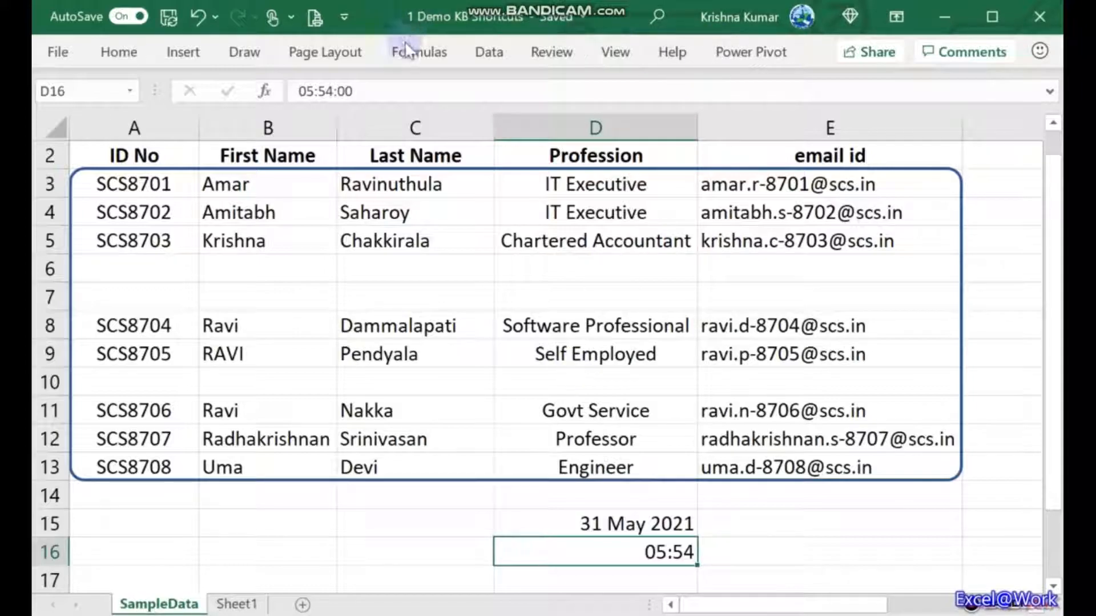
Step: Apply the Time number format to D16 so it includes seconds
{"action": "left_click", "coordinate": [110, 56]}
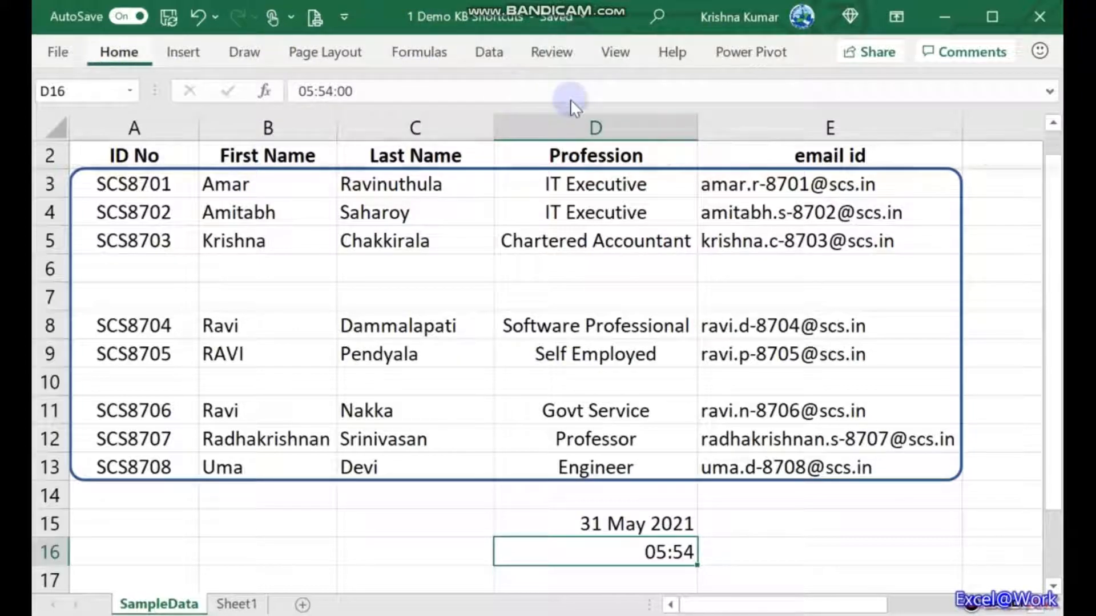
{"action": "left_click", "coordinate": [566, 87]}
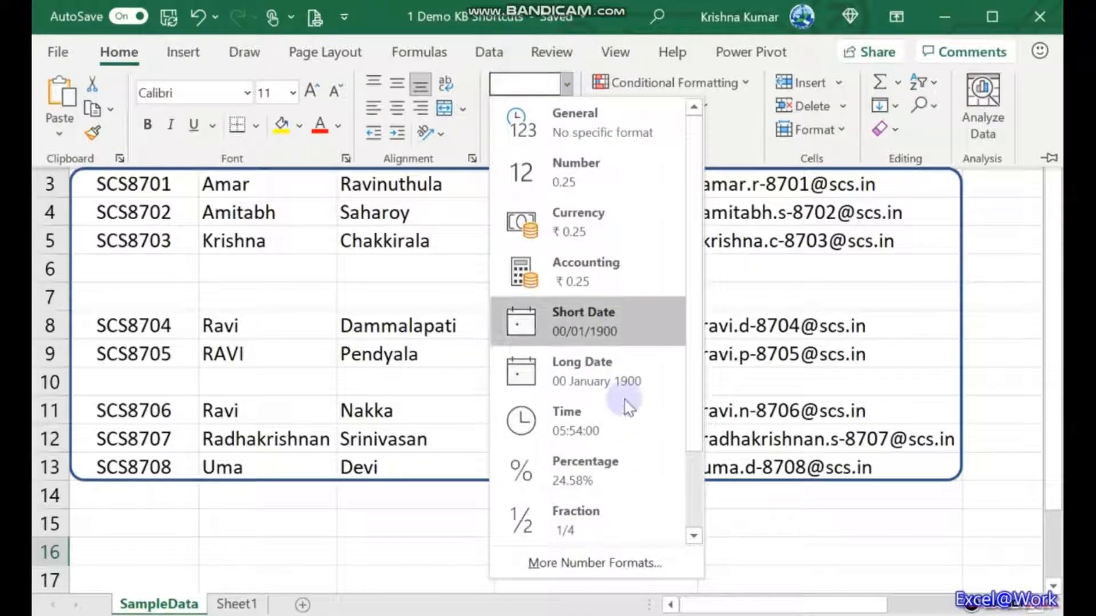
{"action": "left_click", "coordinate": [628, 441]}
{"action": "key", "text": "alt+h"}
{"action": "key", "text": "n"}
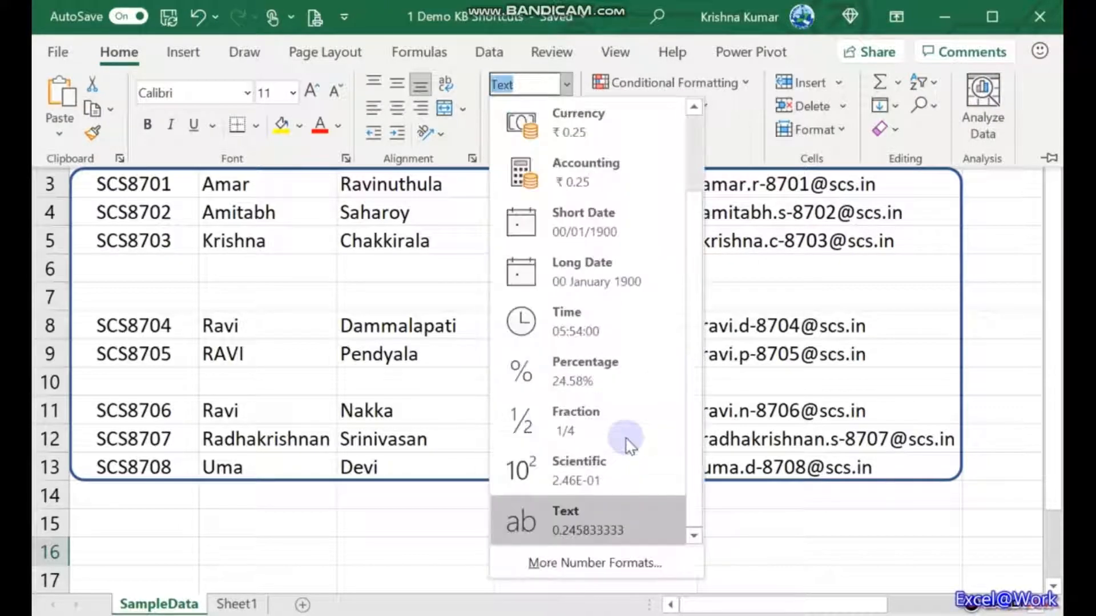
{"action": "key", "text": "Escape"}
{"action": "key", "text": "Escape"}
{"action": "key", "text": "Return"}
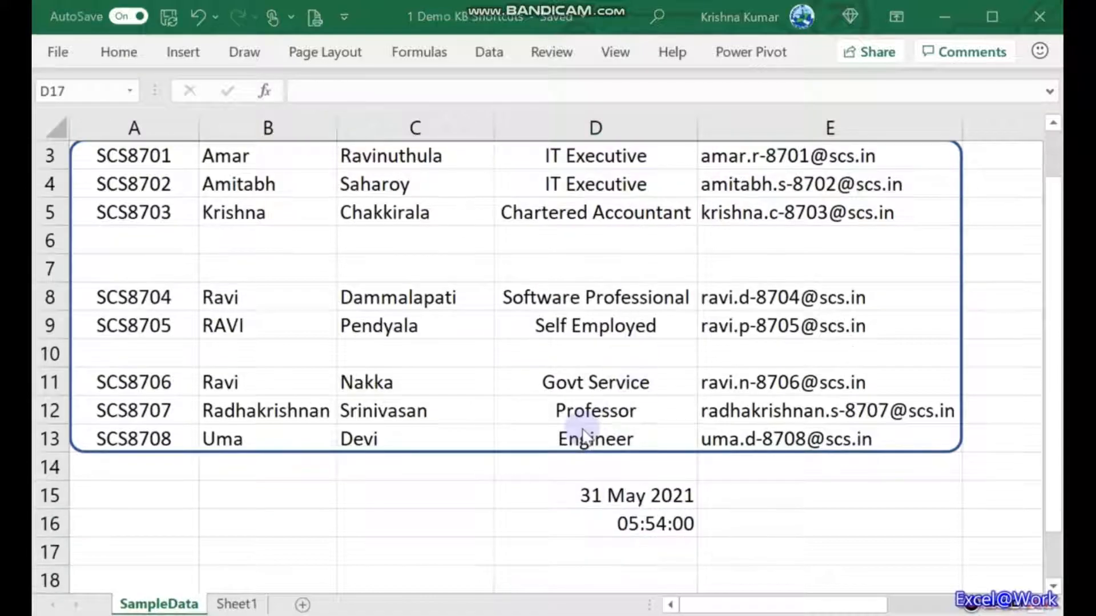
Step: Insert the current date and time together in D17 as 31/05/2021 05:55
{"action": "left_click", "coordinate": [607, 541]}
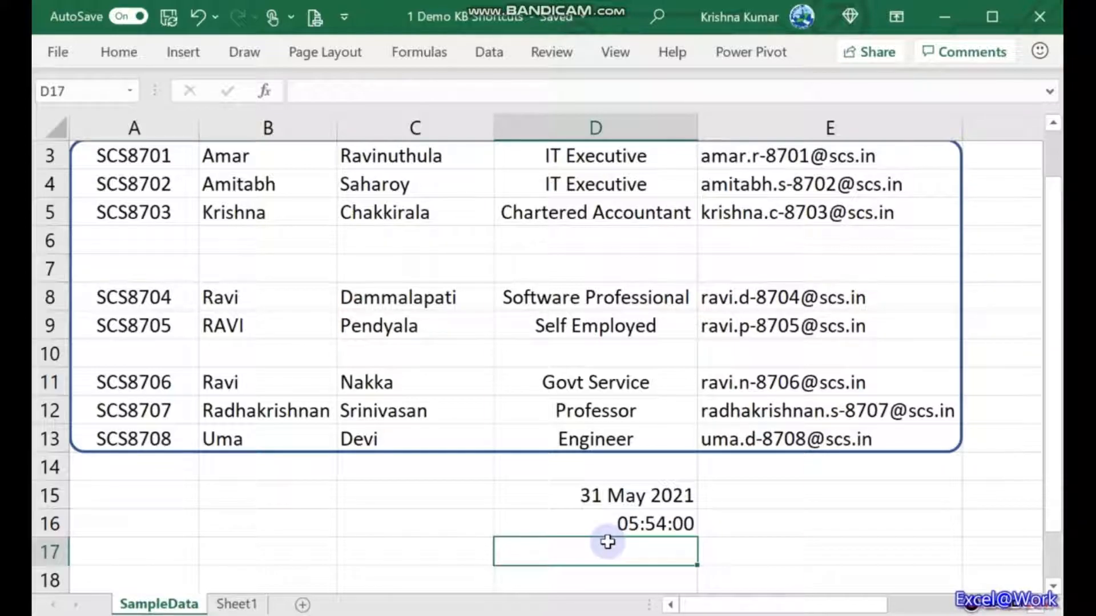
{"action": "key", "text": "ctrl+semicolon"}
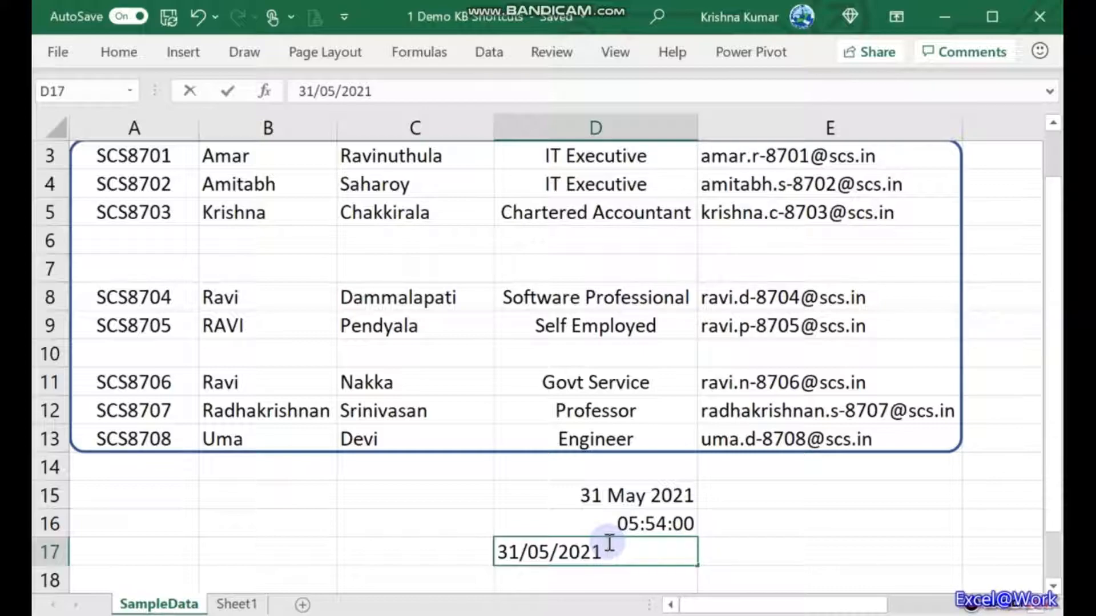
{"action": "key", "text": "ctrl+shift+semicolon"}
{"action": "key", "text": "ctrl+Return"}
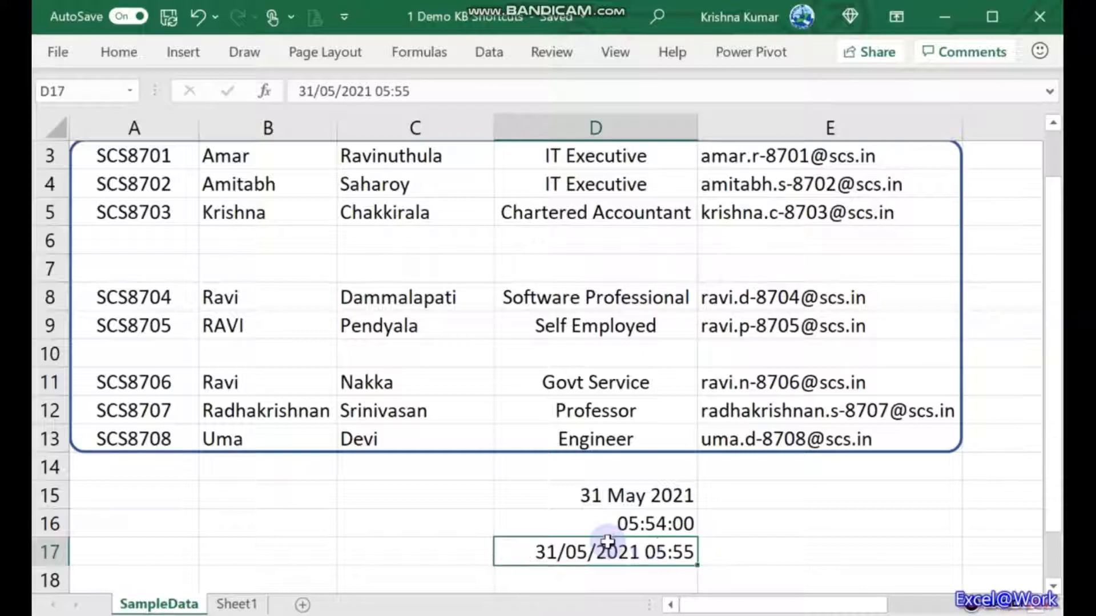
{"action": "key", "text": "Up"}
{"action": "key", "text": "Up"}
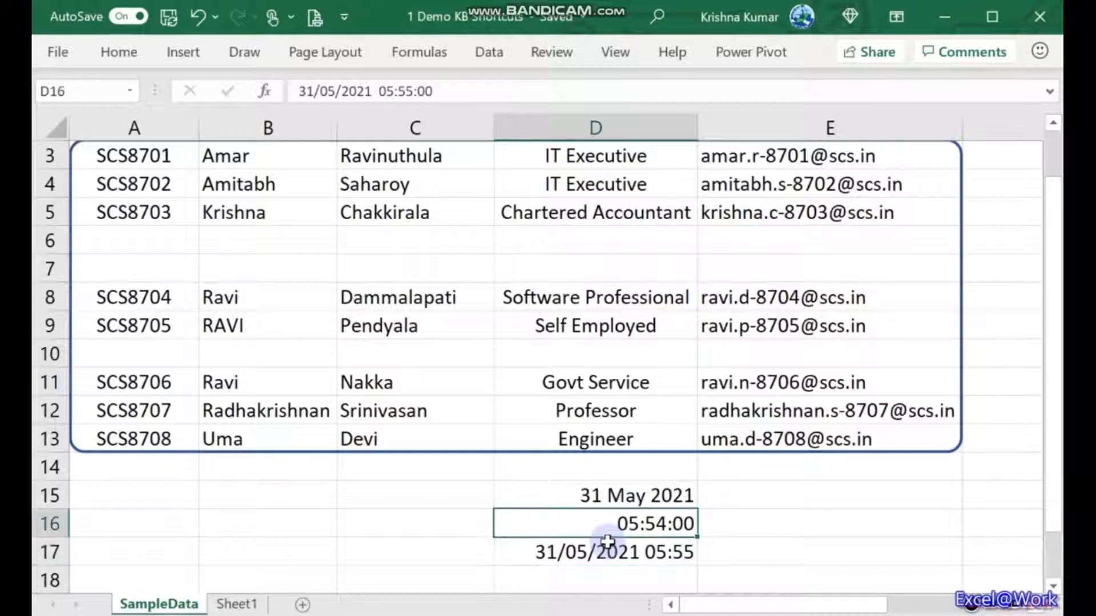
{"action": "key", "text": "Down"}
{"action": "key", "text": "Down"}
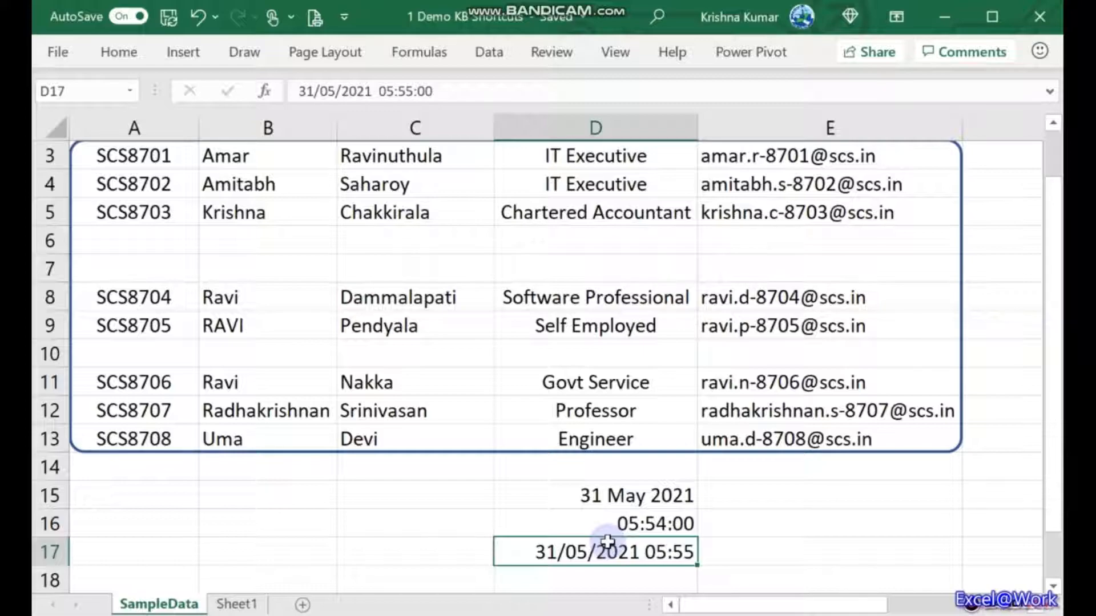
Step: Enter the formula =TODAY() in E15, beside the long-format date
{"action": "key", "text": "Up"}
{"action": "key", "text": "Up"}
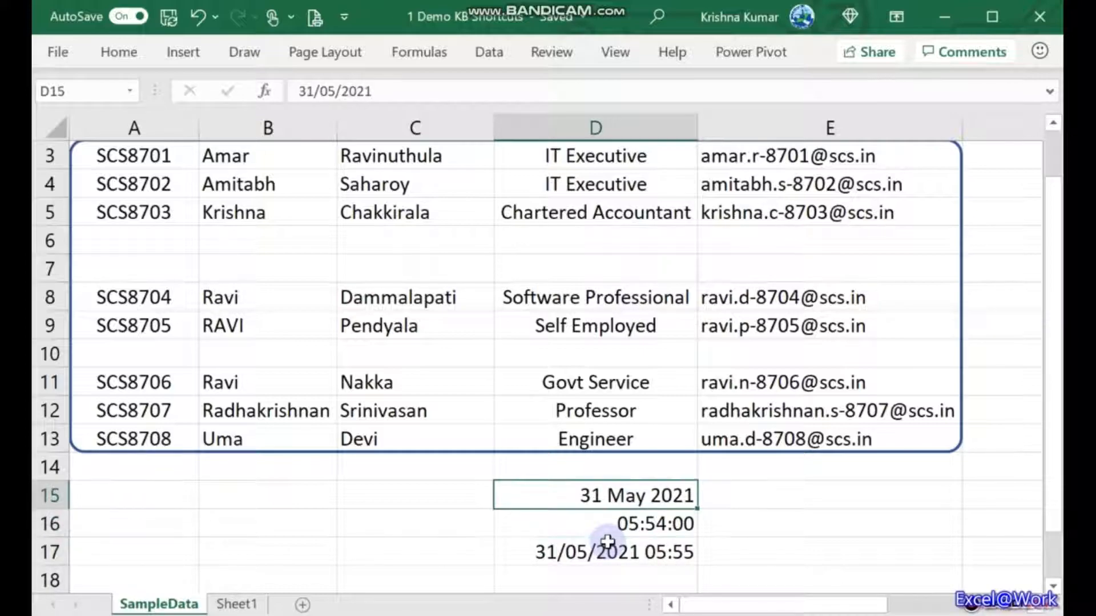
{"action": "key", "text": "Right"}
{"action": "type", "text": "=td"}
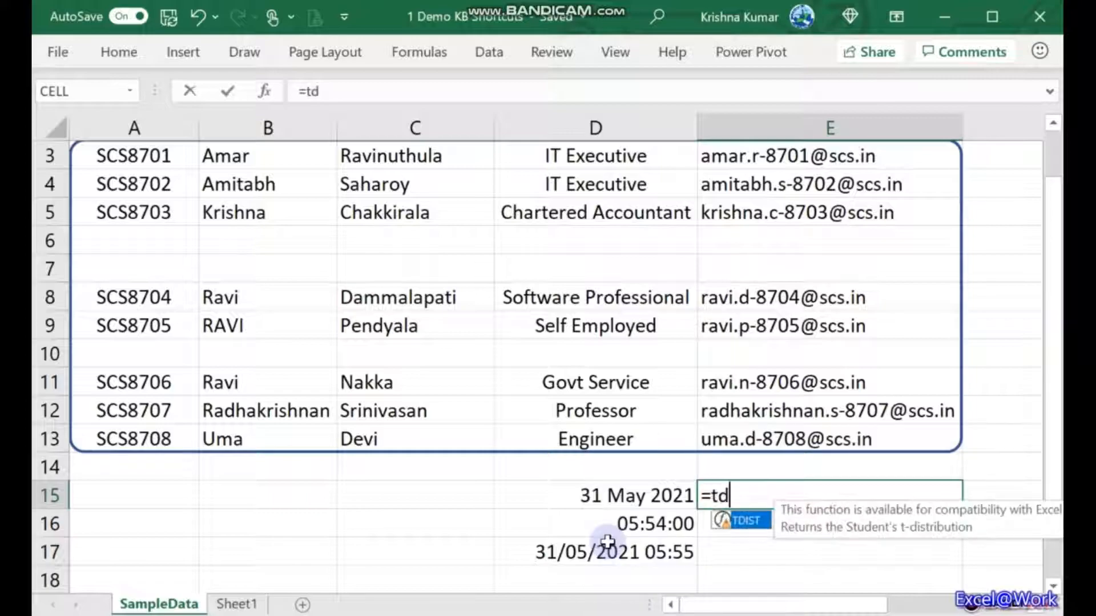
{"action": "key", "text": "BackSpace"}
{"action": "type", "text": "o"}
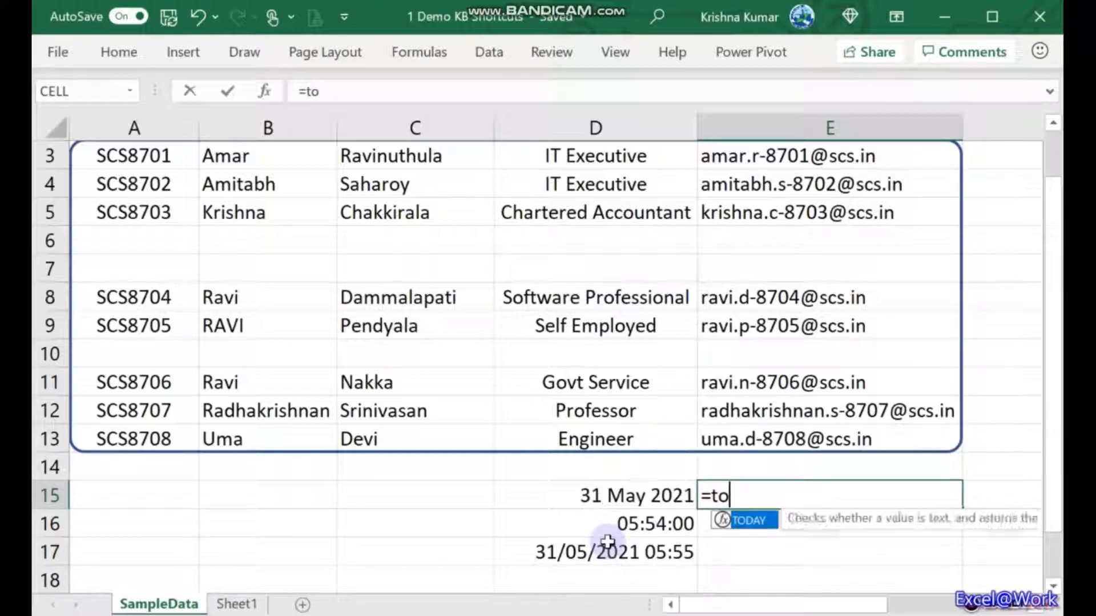
{"action": "type", "text": "day()"}
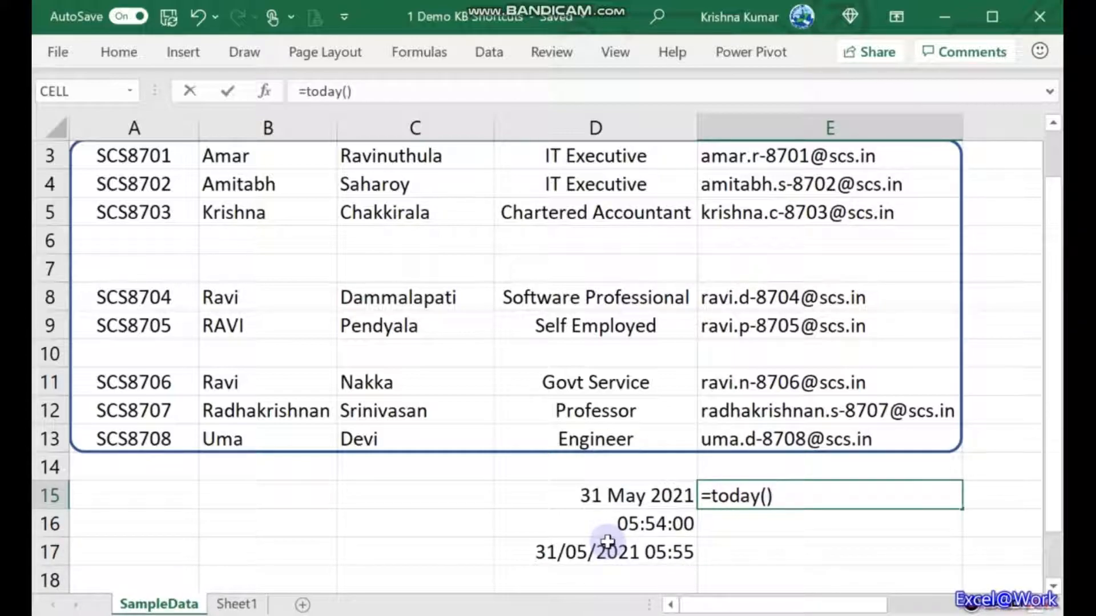
{"action": "key", "text": "ctrl+Return"}
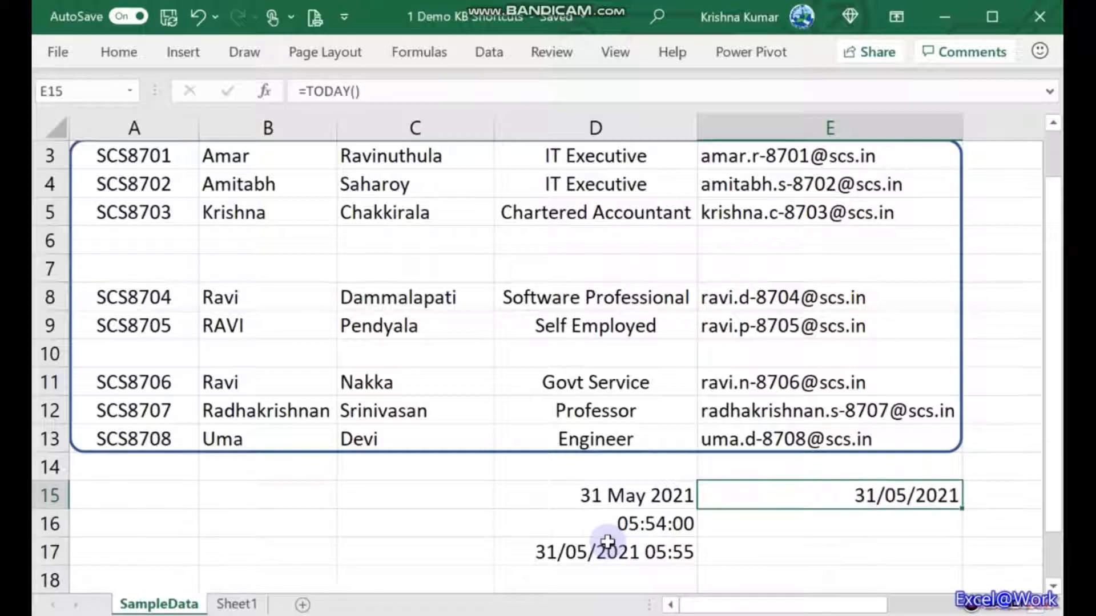
Step: Compare the static date and time entries in D15:D17 with the TODAY formula in E15
{"action": "key", "text": "Down"}
{"action": "key", "text": "Up"}
{"action": "key", "text": "Left"}
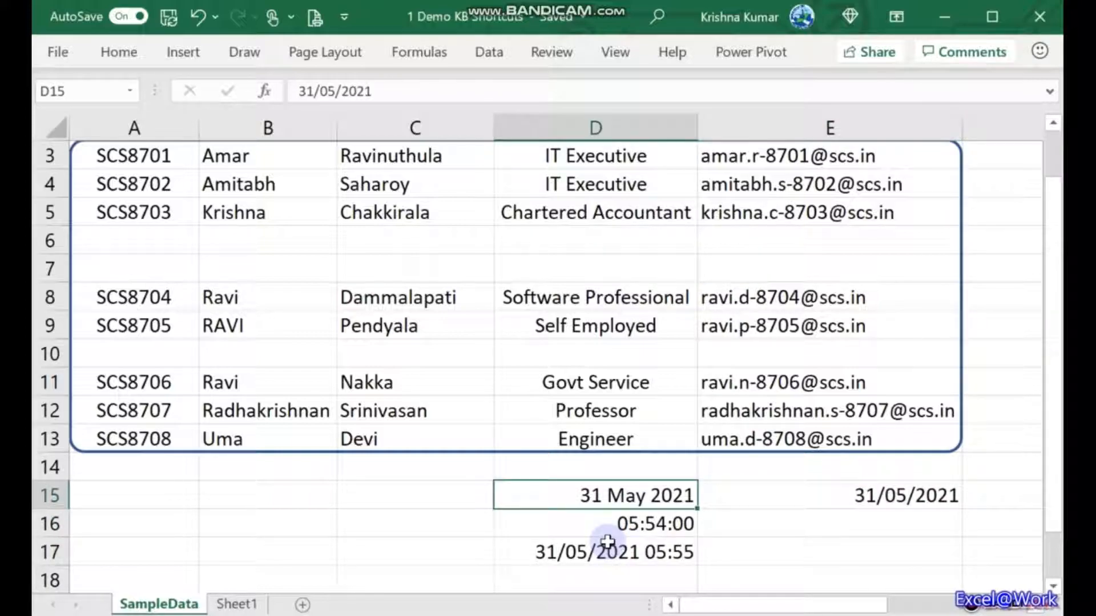
{"action": "key", "text": "shift+Down"}
{"action": "key", "text": "shift+Down"}
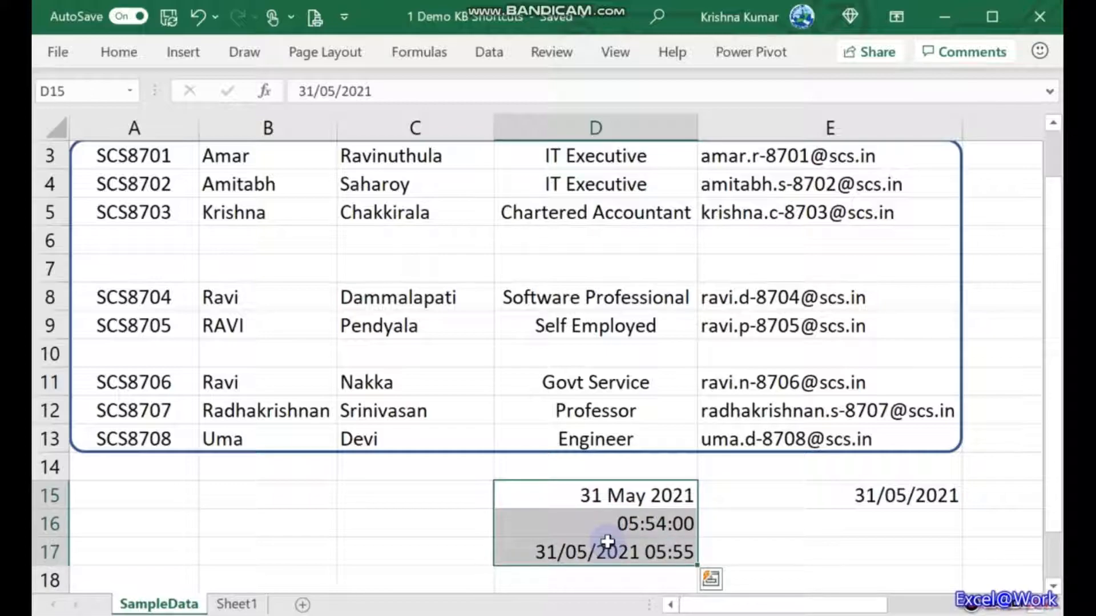
{"action": "key", "text": "Right"}
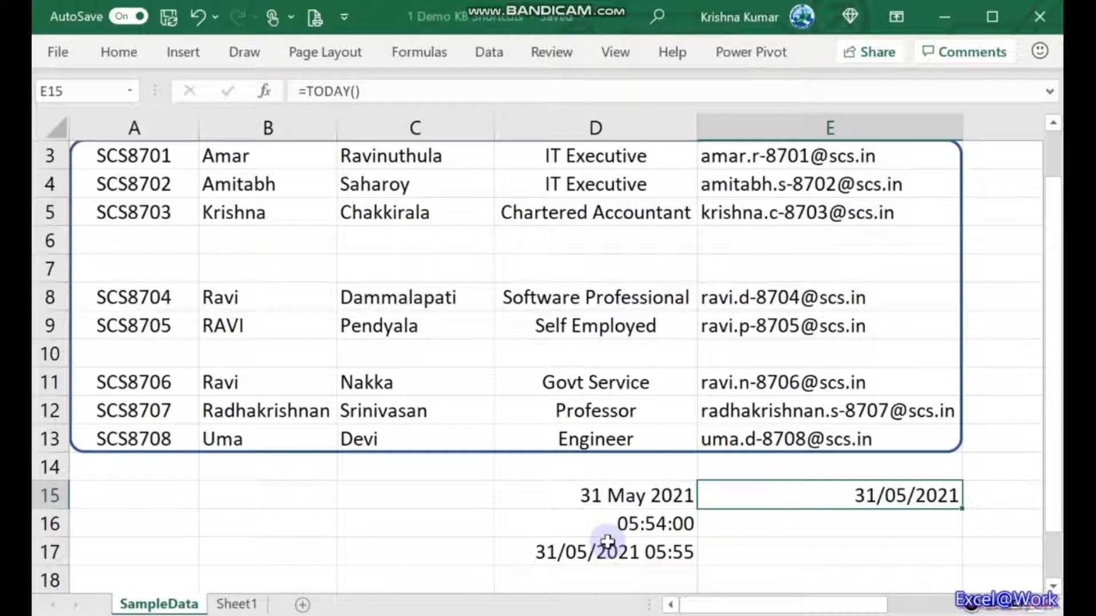
{"action": "key", "text": "Down"}
{"action": "key", "text": "Left"}
Step: Clear the sample date and time entries from D15:F17 below the table
{"action": "key", "text": "Up"}
{"action": "key", "text": "shift+Down"}
{"action": "key", "text": "shift+Down"}
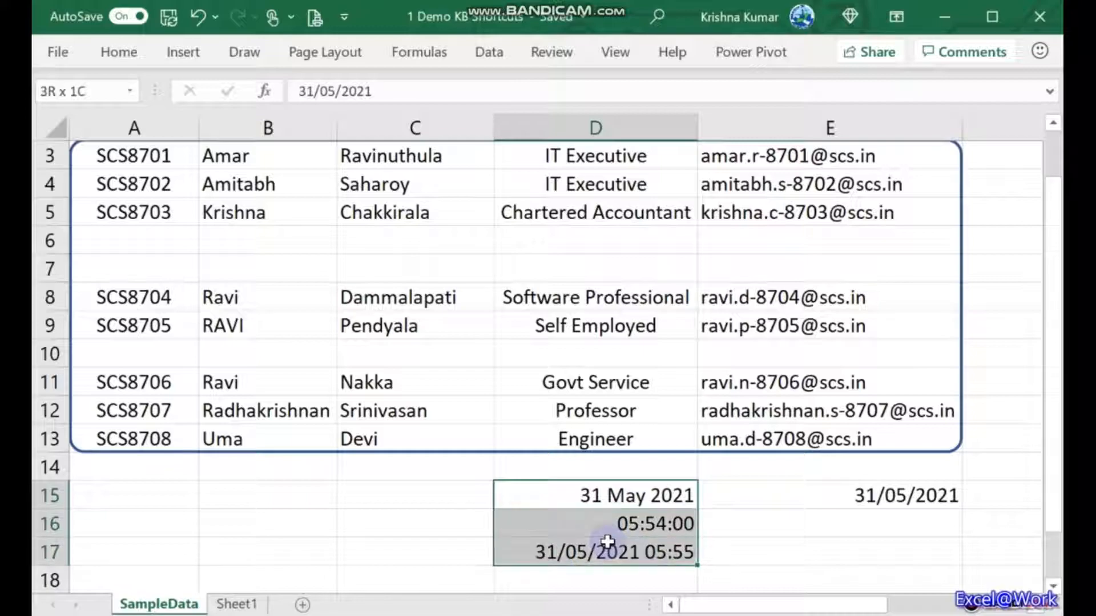
{"action": "key", "text": "shift+Right"}
{"action": "key", "text": "shift+Right"}
{"action": "key", "text": "Delete"}
{"action": "key", "text": "Left"}
{"action": "key", "text": "Left"}
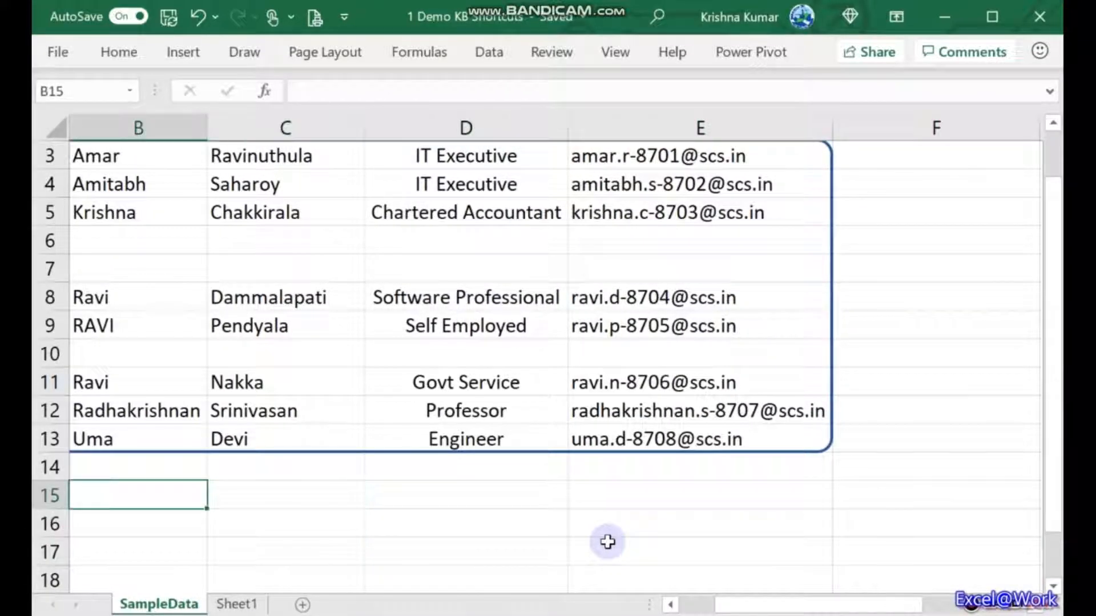
Step: Reveal the slide's fifth item about inserting a hyperlink in PowerPoint and return to the Excel workbook
{"action": "key", "text": "alt+Tab"}
{"action": "key", "text": "Right"}
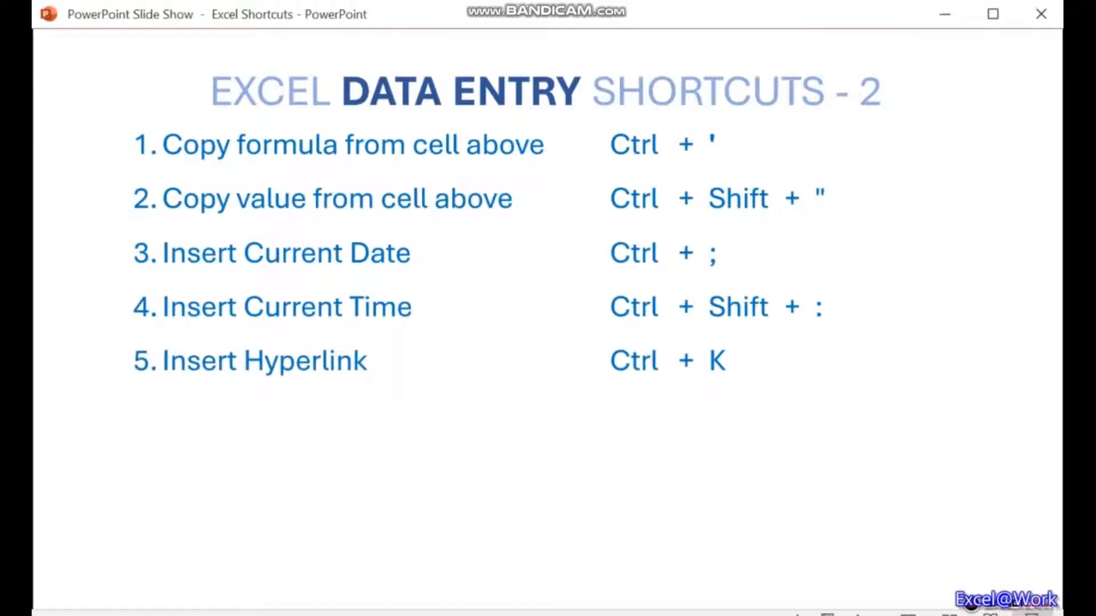
{"action": "key", "text": "alt+Tab"}
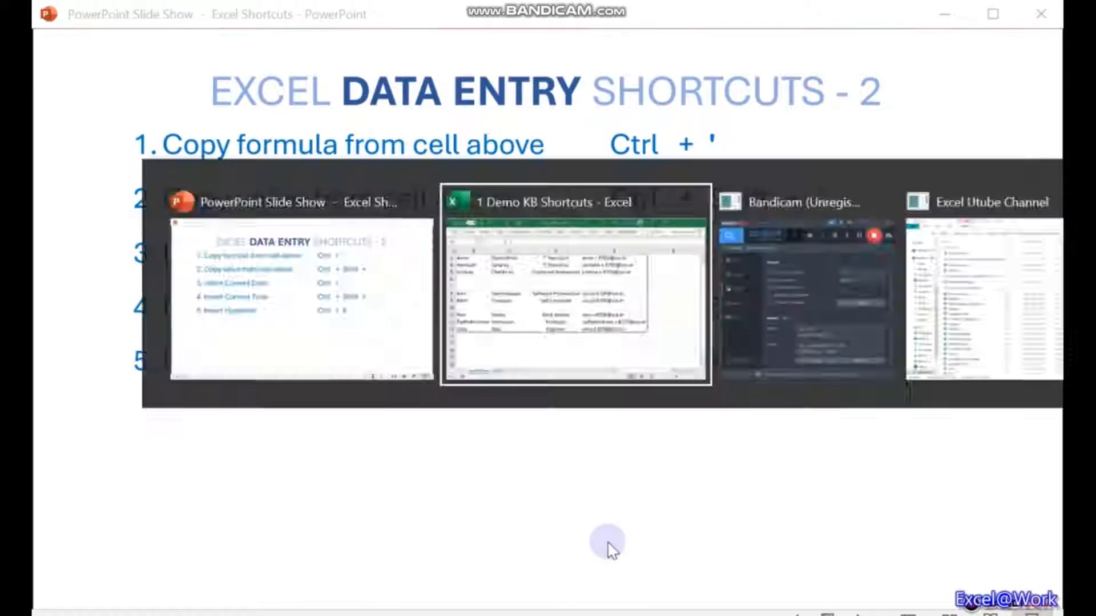
Step: Open the Insert Hyperlink dialog for the e-mail cell E13 and close it without adding a link
{"action": "key", "text": "Up"}
{"action": "key", "text": "Up"}
{"action": "key", "text": "Right"}
{"action": "key", "text": "Right"}
{"action": "key", "text": "Right"}
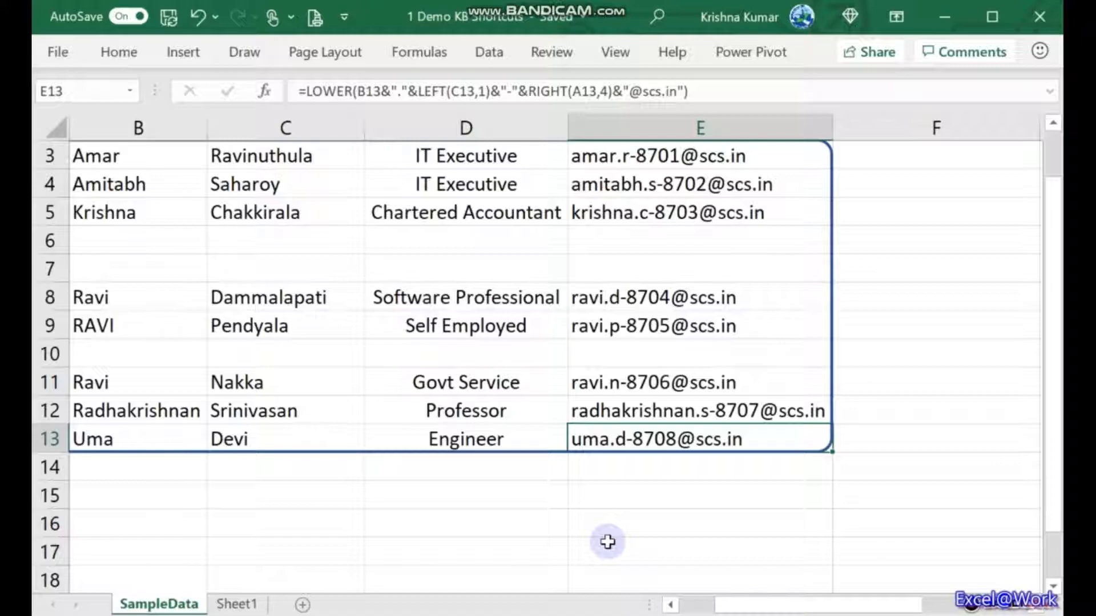
{"action": "key", "text": "ctrl+k"}
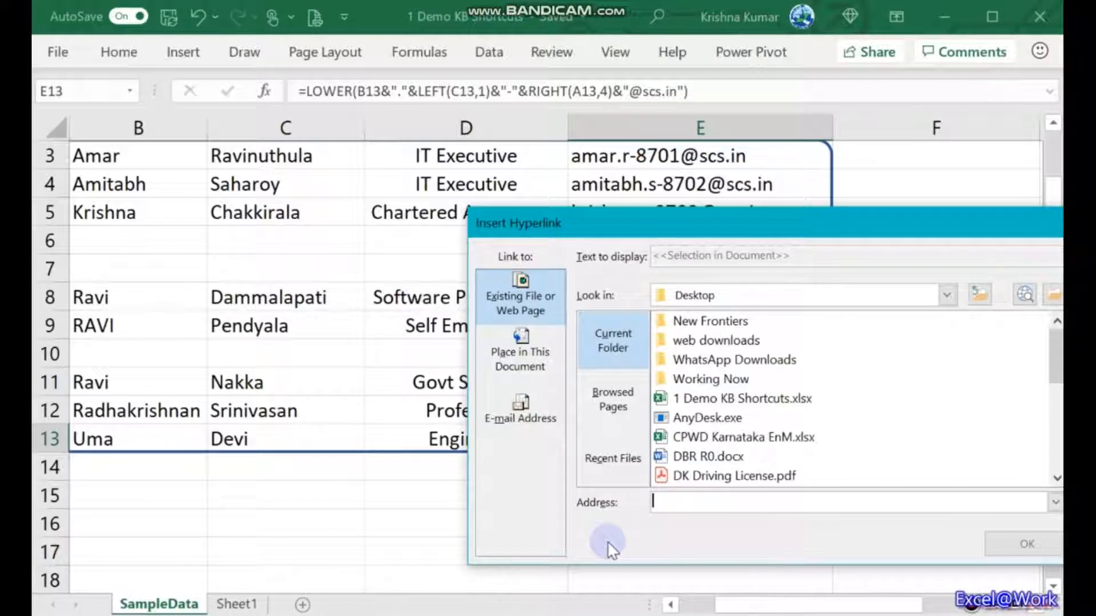
{"action": "key", "text": "Escape"}
{"action": "key", "text": "Down"}
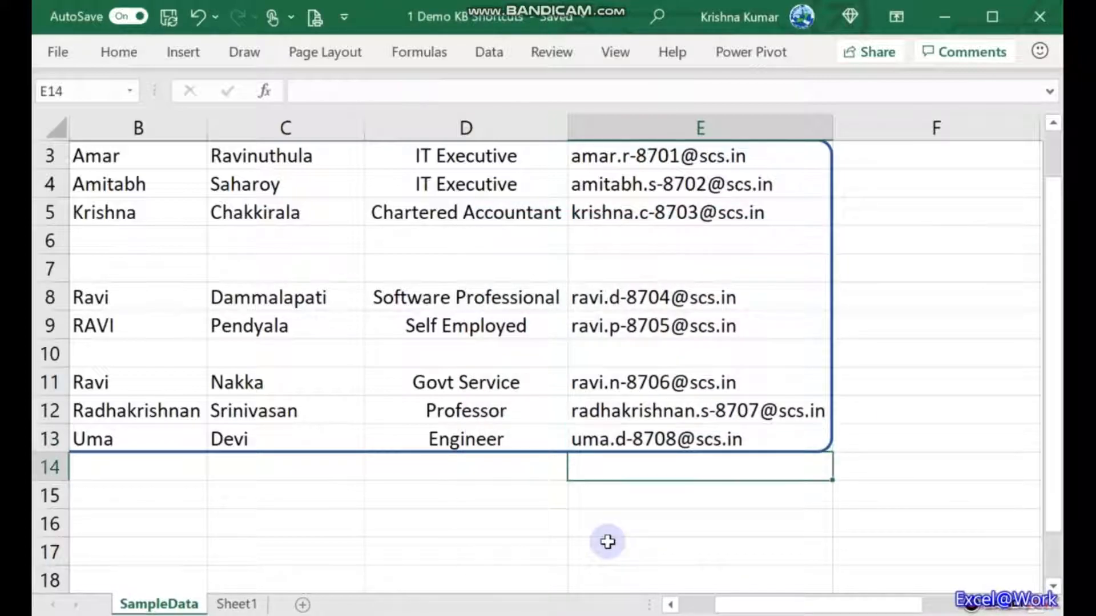
Step: Reveal the slide's sixth item about displaying the auto complete list in PowerPoint and return to the Excel workbook
{"action": "key", "text": "alt+Tab"}
{"action": "key", "text": "Right"}
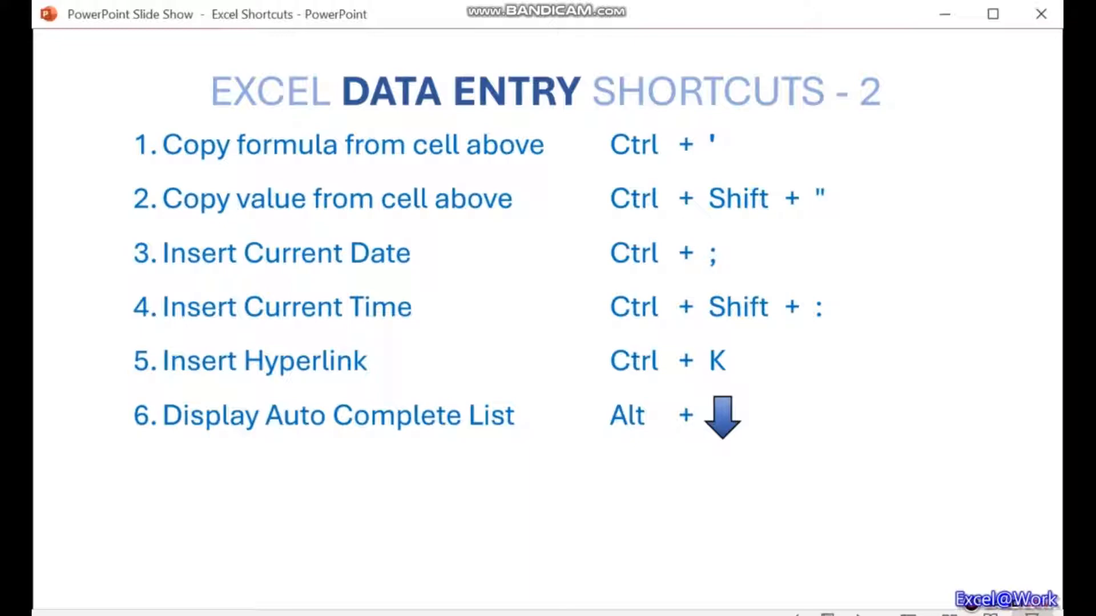
{"action": "key", "text": "alt+Tab"}
Step: Look through the list of names in column A of the AutoComplete sheet
{"action": "left_click", "coordinate": [121, 299]}
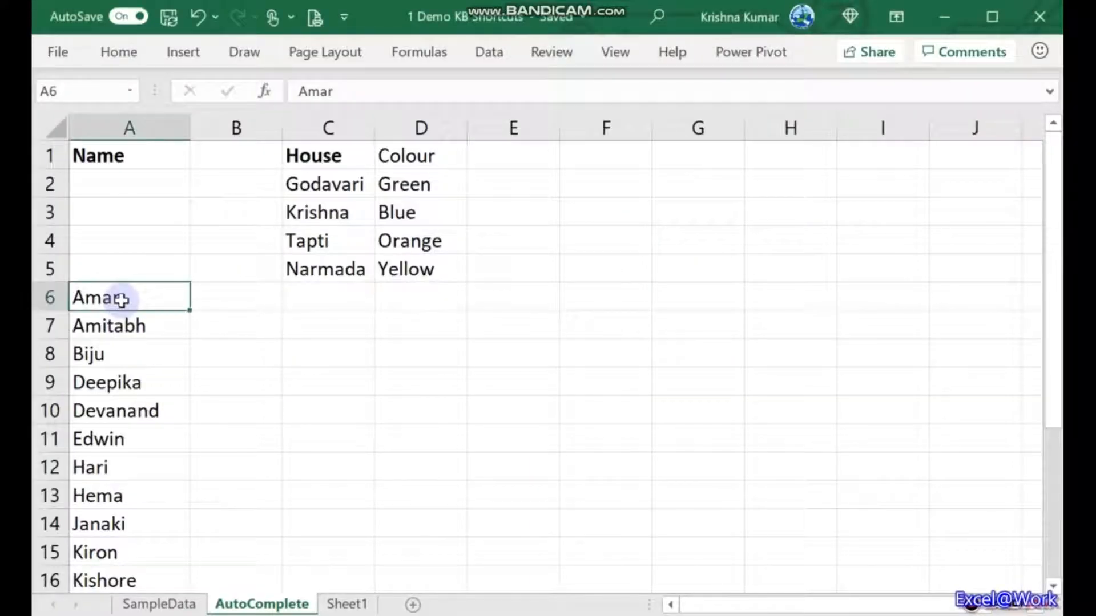
{"action": "key", "text": "Down"}
{"action": "key", "text": "Down"}
{"action": "key", "text": "Down"}
{"action": "key", "text": "Down"}
{"action": "key", "text": "Down"}
{"action": "key", "text": "Down"}
{"action": "key", "text": "Down"}
{"action": "key", "text": "Down"}
{"action": "key", "text": "Down"}
{"action": "key", "text": "Down"}
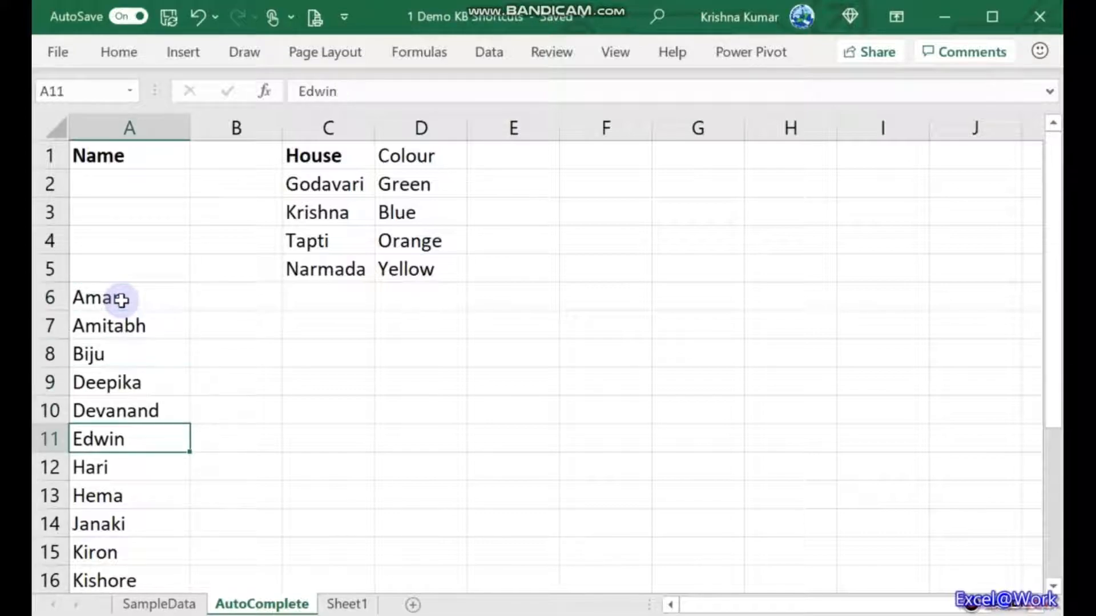
{"action": "key", "text": "Down"}
{"action": "key", "text": "Down"}
{"action": "key", "text": "Down"}
{"action": "key", "text": "Down"}
{"action": "key", "text": "Down"}
{"action": "key", "text": "Down"}
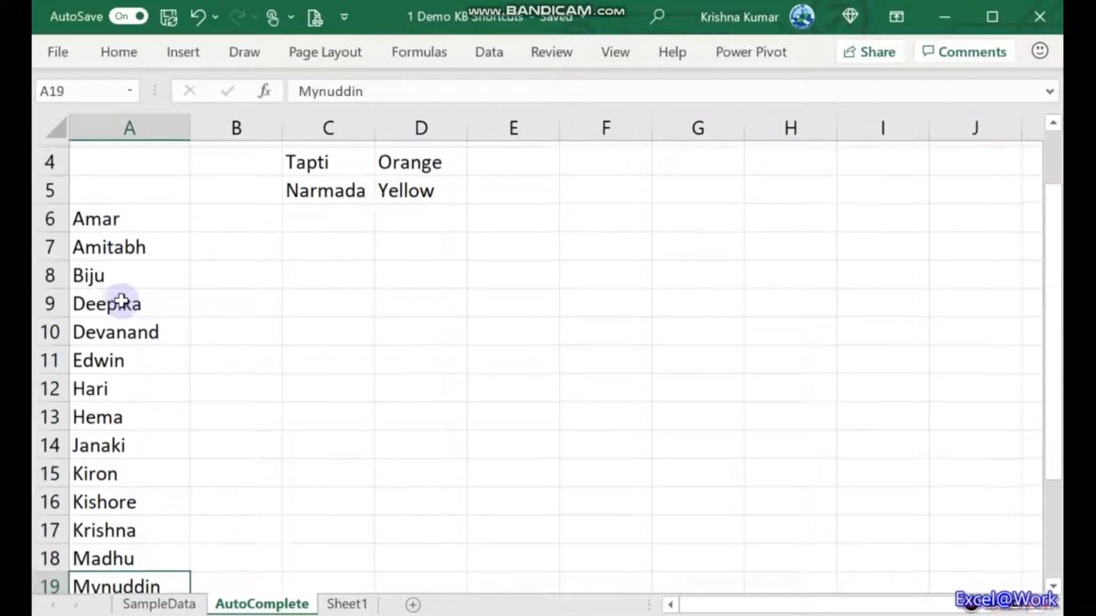
{"action": "key", "text": "Down"}
{"action": "key", "text": "Down"}
{"action": "key", "text": "Up"}
{"action": "key", "text": "Up"}
{"action": "key", "text": "Up"}
{"action": "key", "text": "Up"}
{"action": "key", "text": "Up"}
{"action": "key", "text": "Up"}
{"action": "key", "text": "Up"}
{"action": "key", "text": "Up"}
{"action": "key", "text": "Up"}
{"action": "key", "text": "Up"}
{"action": "key", "text": "Up"}
{"action": "key", "text": "Up"}
{"action": "key", "text": "Up"}
{"action": "key", "text": "Up"}
{"action": "key", "text": "Up"}
{"action": "key", "text": "Up"}
{"action": "key", "text": "Up"}
{"action": "key", "text": "Up"}
{"action": "key", "text": "Up"}
{"action": "key", "text": "Up"}
{"action": "key", "text": "Up"}
{"action": "key", "text": "Up"}
Step: Enter Green, Blue, Orange and Yellow in B6:B9, beside the first four names
{"action": "key", "text": "Down"}
{"action": "key", "text": "Down"}
{"action": "key", "text": "Down"}
{"action": "key", "text": "Down"}
{"action": "key", "text": "Right"}
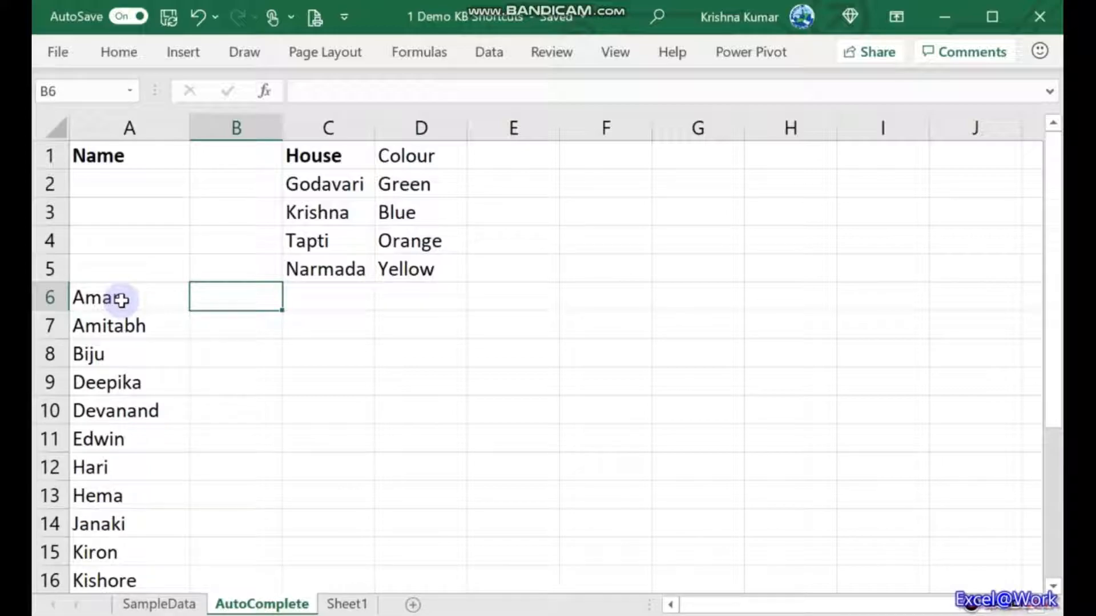
{"action": "type", "text": "Grr"}
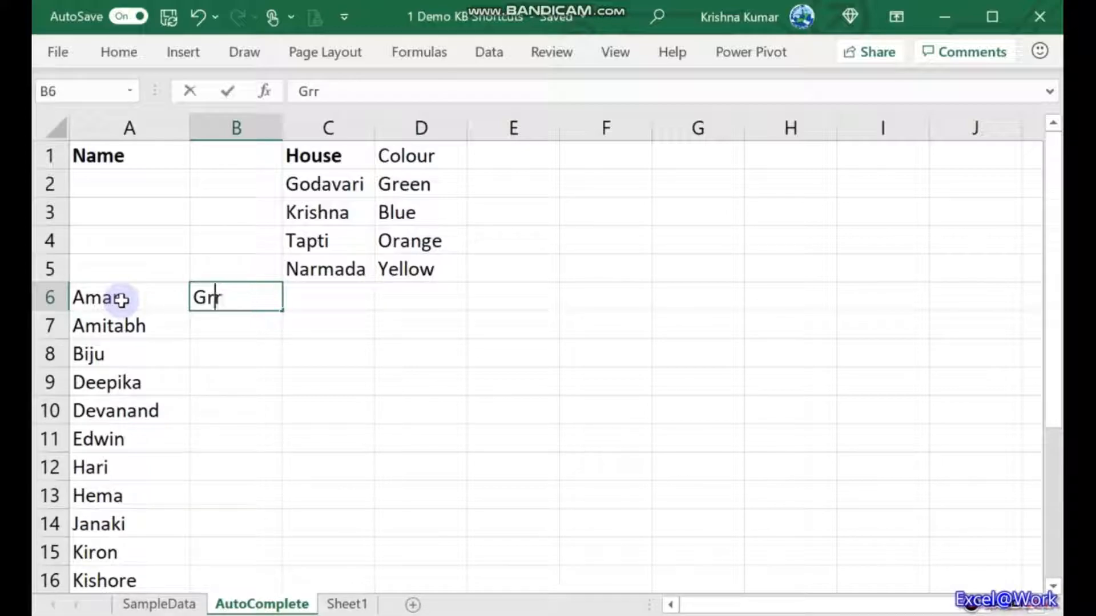
{"action": "key", "text": "BackSpace"}
{"action": "type", "text": "een"}
{"action": "key", "text": "Return"}
{"action": "type", "text": "Blue"}
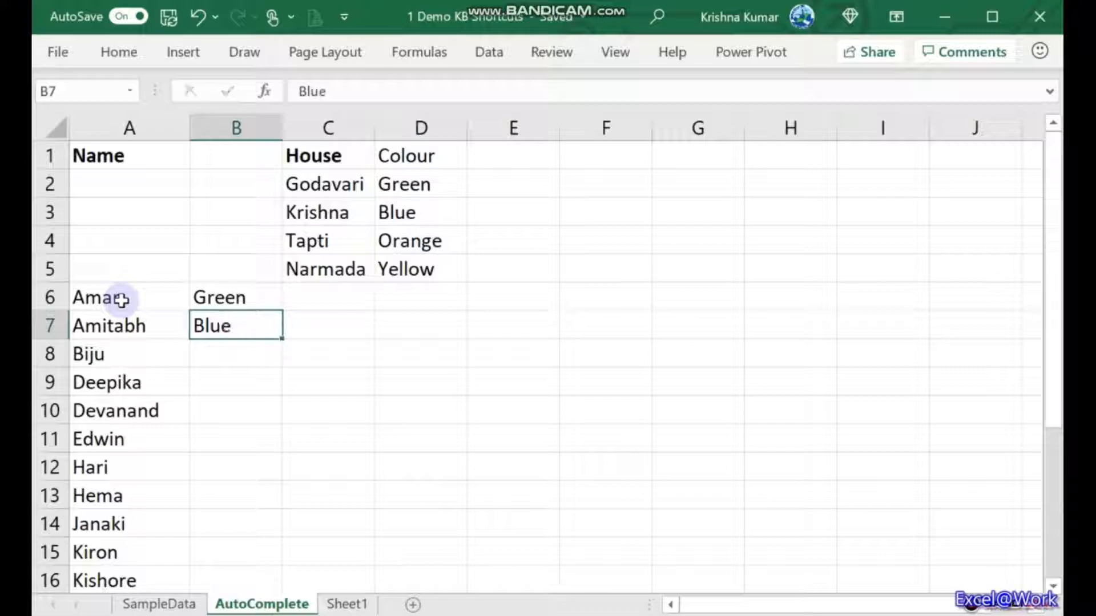
{"action": "key", "text": "Return"}
{"action": "type", "text": "Orange"}
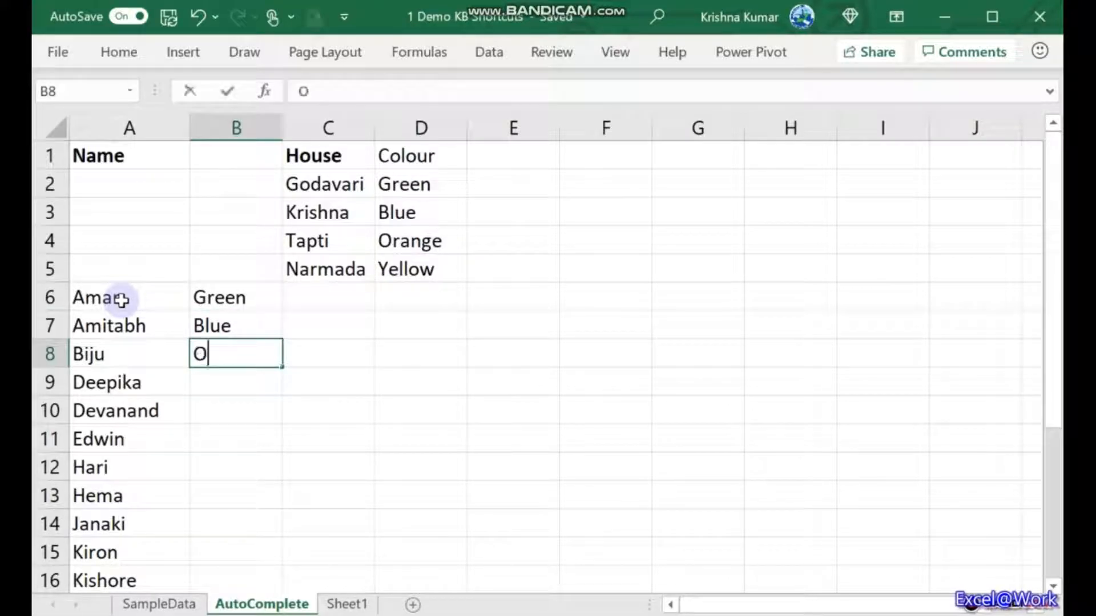
{"action": "key", "text": "Return"}
{"action": "type", "text": "Yellow"}
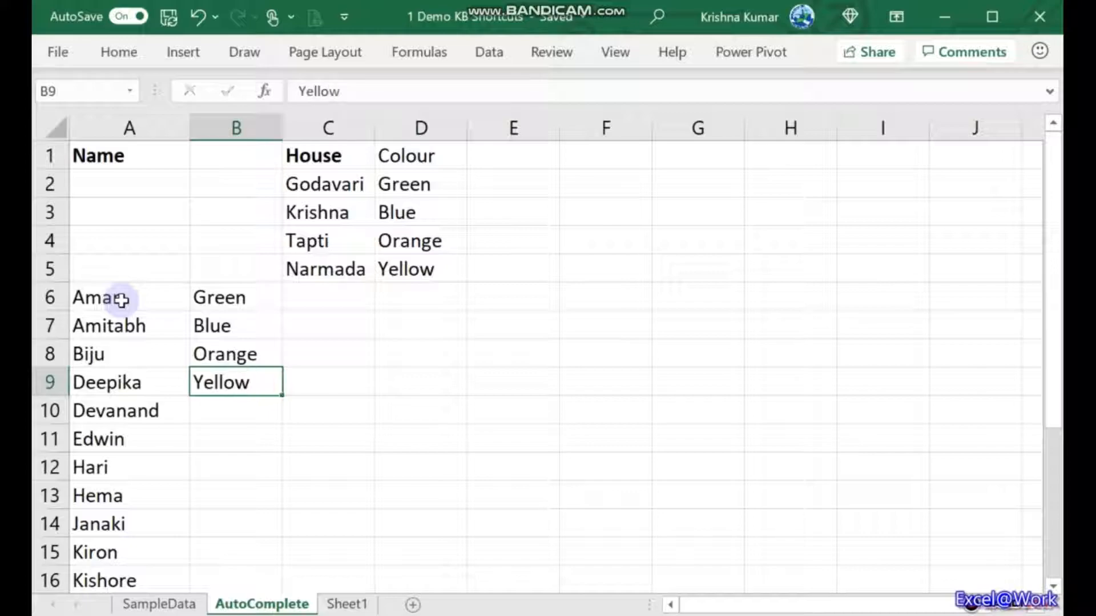
{"action": "key", "text": "Return"}
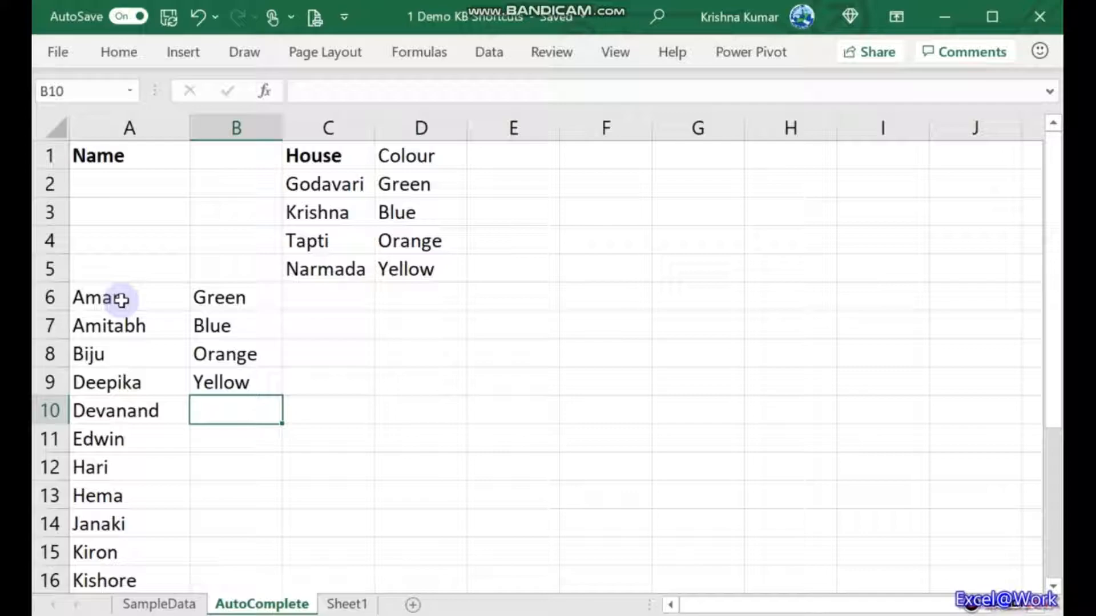
Step: Fill B10 with Orange and B11 with Blue from the column's auto complete list
{"action": "key", "text": "alt+Down"}
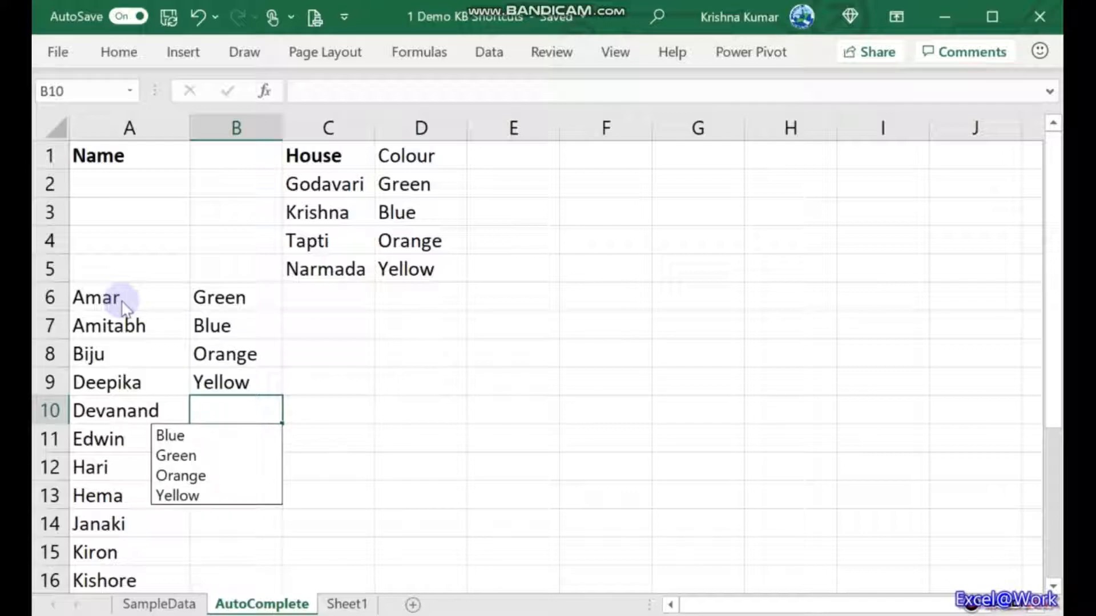
{"action": "left_click", "coordinate": [204, 478]}
{"action": "key", "text": "Return"}
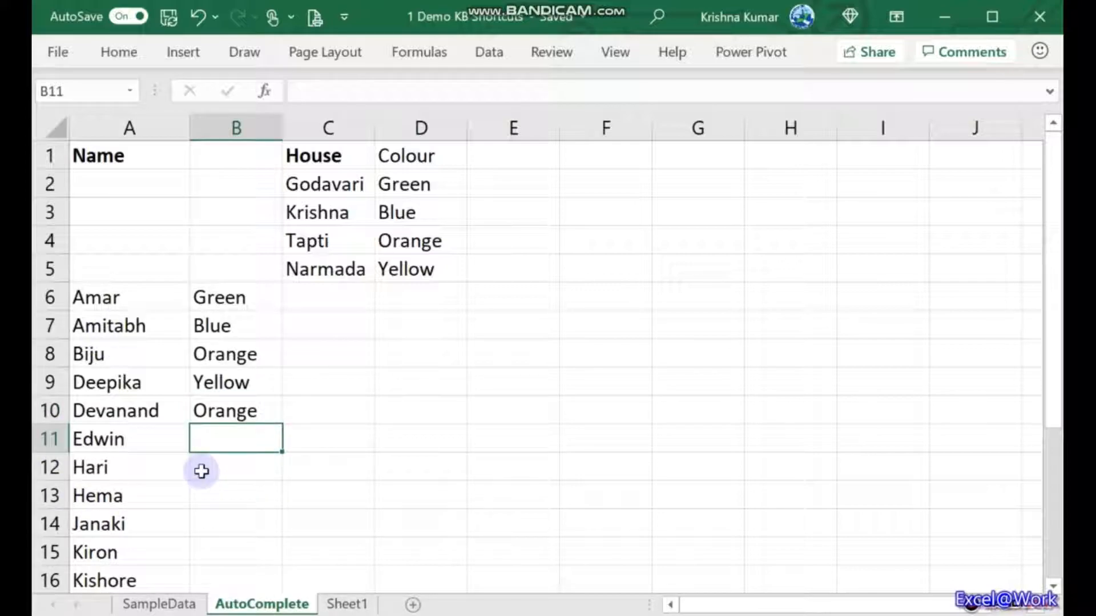
{"action": "key", "text": "alt+Down"}
{"action": "left_click", "coordinate": [203, 472]}
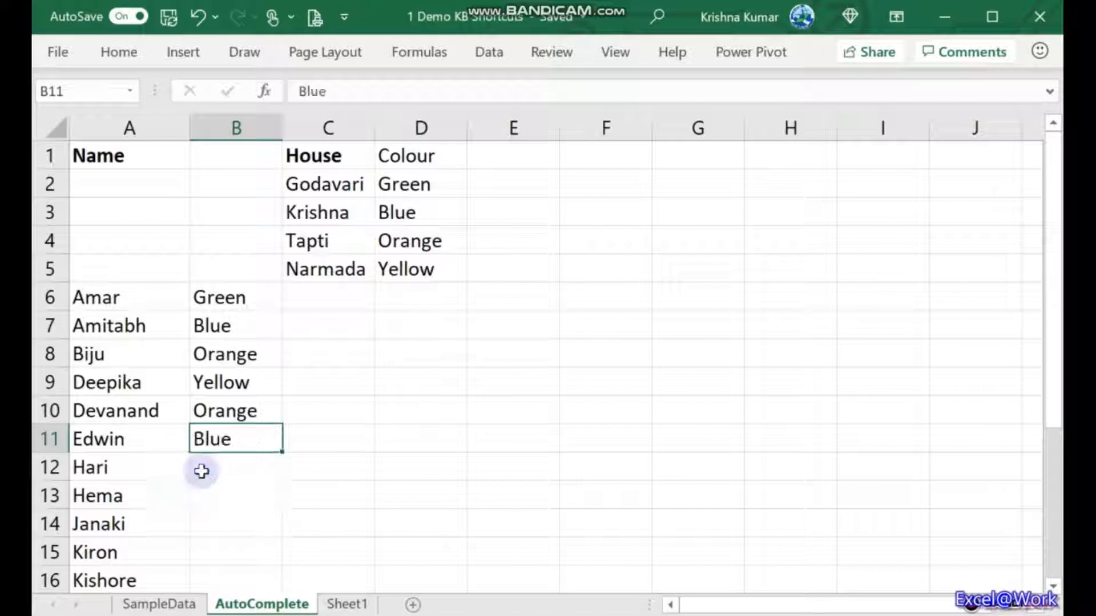
Step: Choose Yellow for B12 and Green for B13 from the auto complete list of earlier colours
{"action": "left_click", "coordinate": [202, 472]}
{"action": "key", "text": "alt+Down"}
{"action": "key", "text": "Down"}
{"action": "key", "text": "Down"}
{"action": "key", "text": "Down"}
{"action": "key", "text": "Down"}
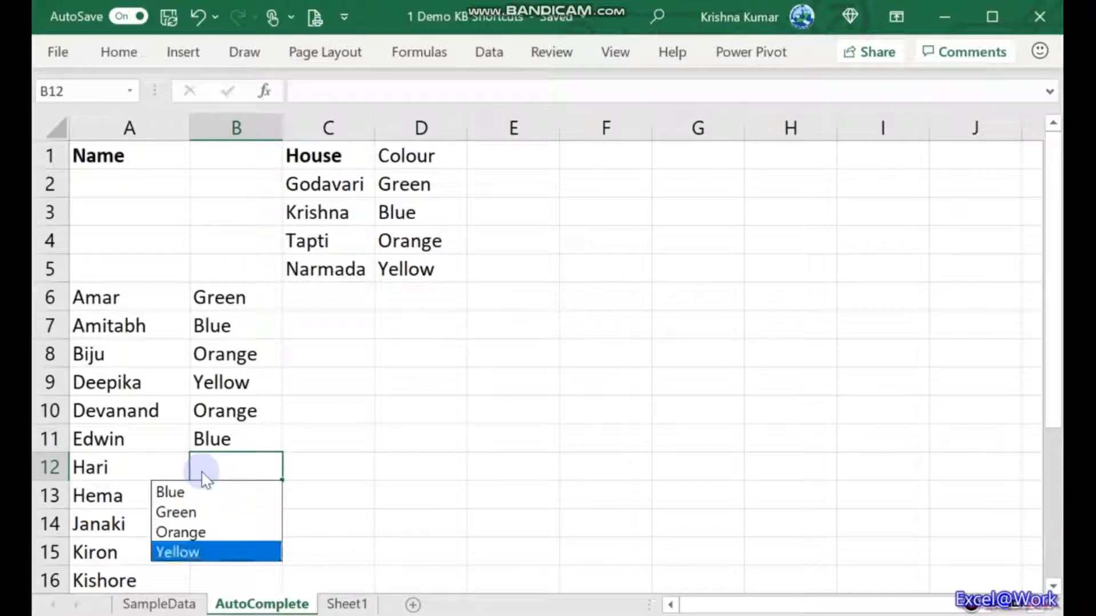
{"action": "key", "text": "Up"}
{"action": "key", "text": "Down"}
{"action": "key", "text": "Return"}
{"action": "key", "text": "Down"}
{"action": "key", "text": "alt+Down"}
{"action": "key", "text": "Down"}
{"action": "key", "text": "Down"}
{"action": "key", "text": "Return"}
{"action": "key", "text": "Down"}
Step: Choose Orange for B14 and Yellow for B15 from the auto complete list
{"action": "key", "text": "alt+Down"}
{"action": "key", "text": "Down"}
{"action": "key", "text": "Down"}
{"action": "key", "text": "Down"}
{"action": "key", "text": "Return"}
{"action": "key", "text": "Down"}
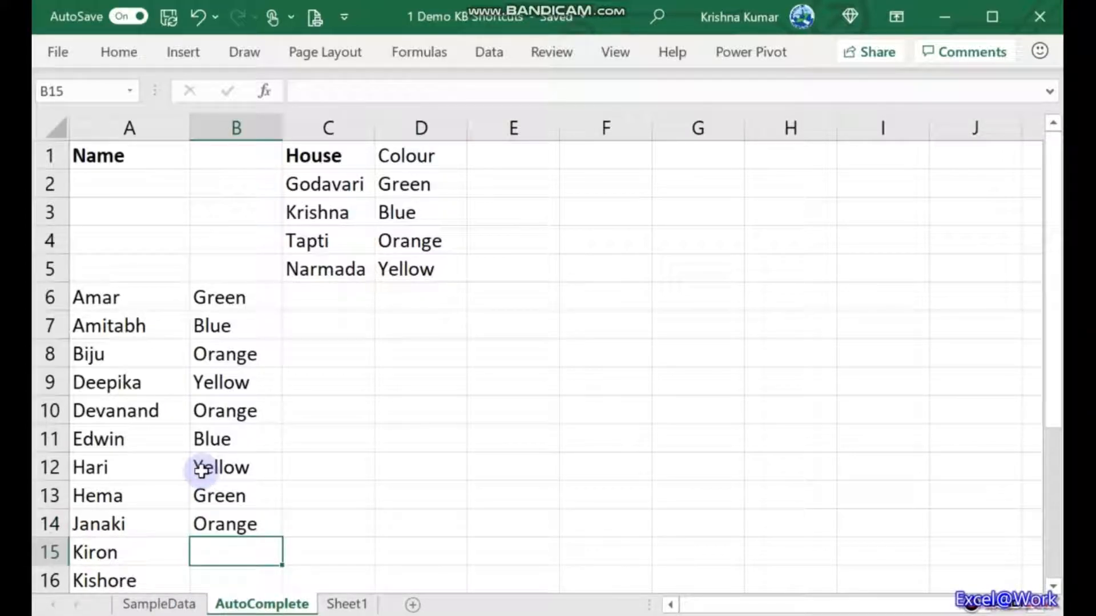
{"action": "key", "text": "alt+Down"}
{"action": "key", "text": "Down"}
{"action": "key", "text": "Down"}
{"action": "key", "text": "Down"}
{"action": "key", "text": "Return"}
{"action": "key", "text": "Down"}
{"action": "key", "text": "Down"}
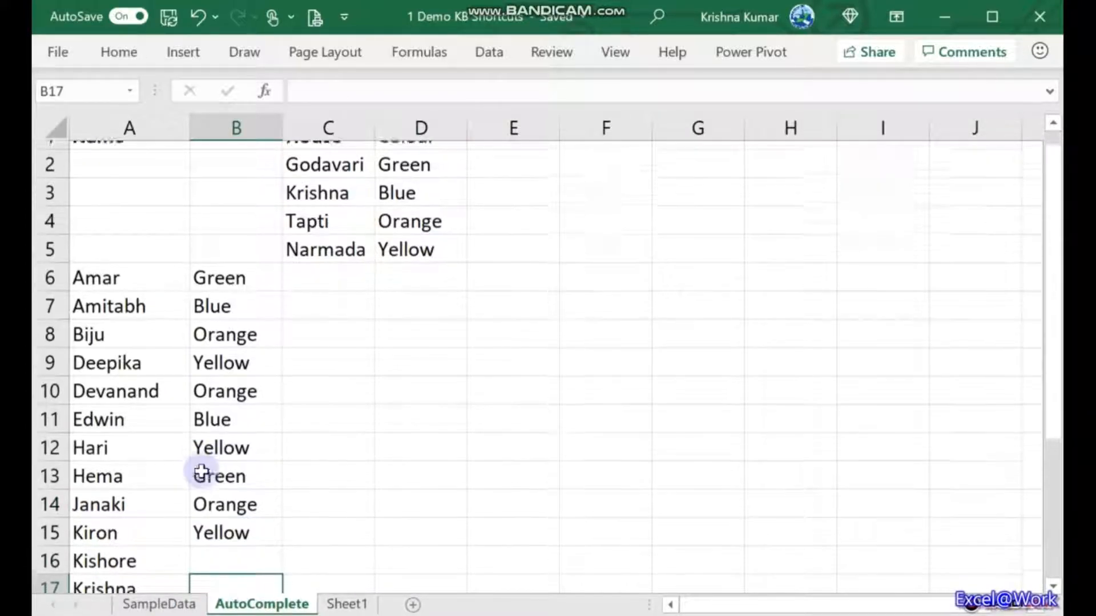
Step: Choose Green for B16 from the auto complete list
{"action": "key", "text": "Up"}
{"action": "key", "text": "alt+Down"}
{"action": "key", "text": "Down"}
{"action": "key", "text": "Down"}
{"action": "key", "text": "Return"}
Step: Enter the new colour Red in B17, and pick Red for B18 from the auto complete list
{"action": "type", "text": "R"}
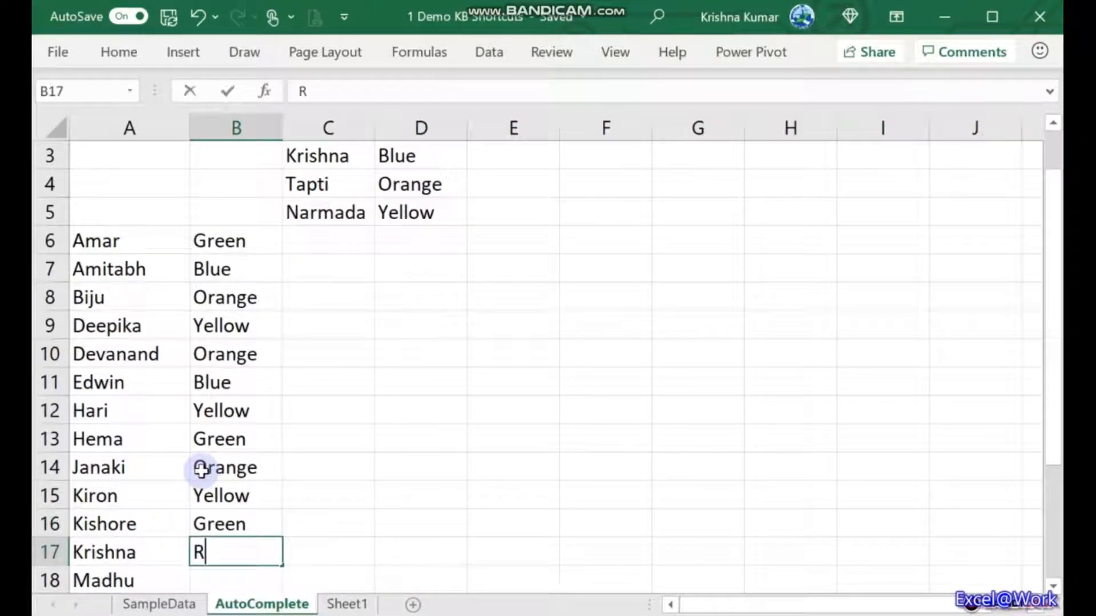
{"action": "type", "text": "Ed"}
{"action": "key", "text": "Return"}
{"action": "key", "text": "alt+Down"}
{"action": "key", "text": "Down"}
{"action": "key", "text": "Down"}
{"action": "key", "text": "Down"}
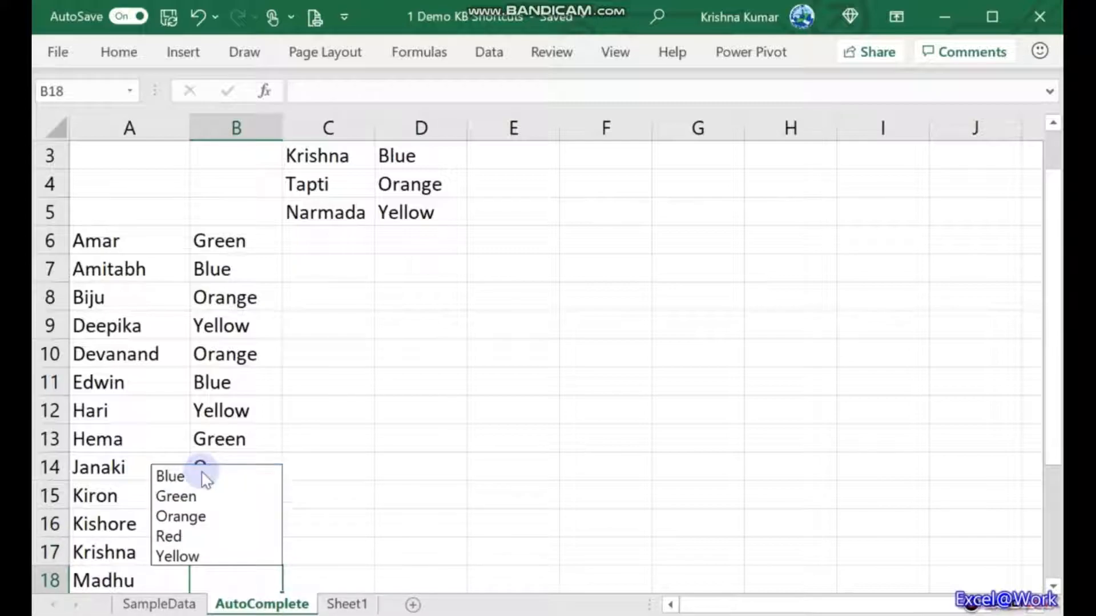
{"action": "key", "text": "Return"}
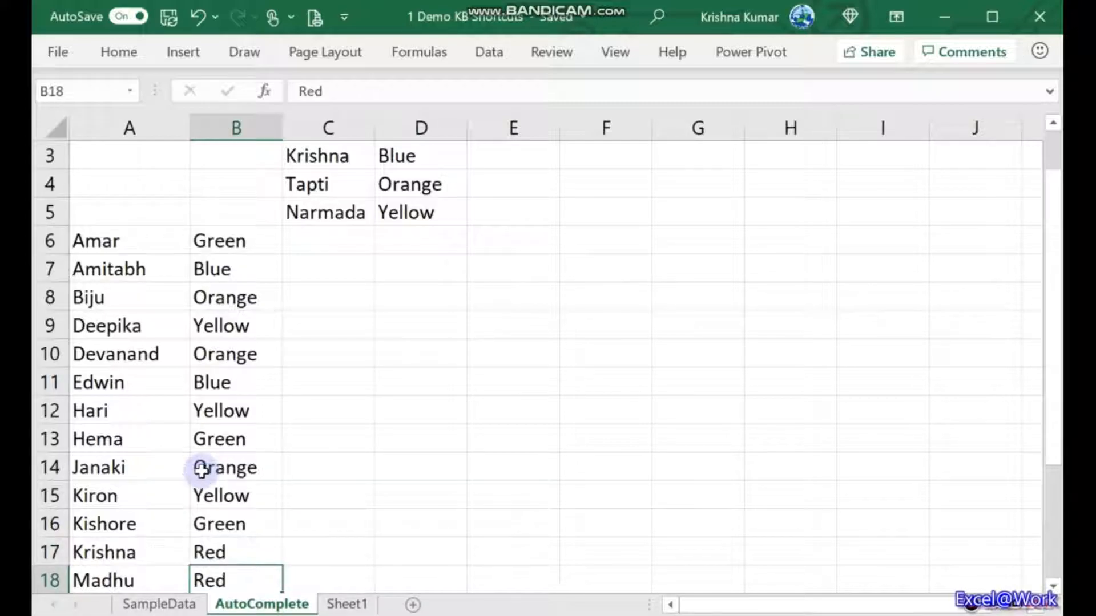
{"action": "key", "text": "Return"}
Step: Enter the new colour White in B19, and pick White for B20 from the auto complete list
{"action": "type", "text": "W"}
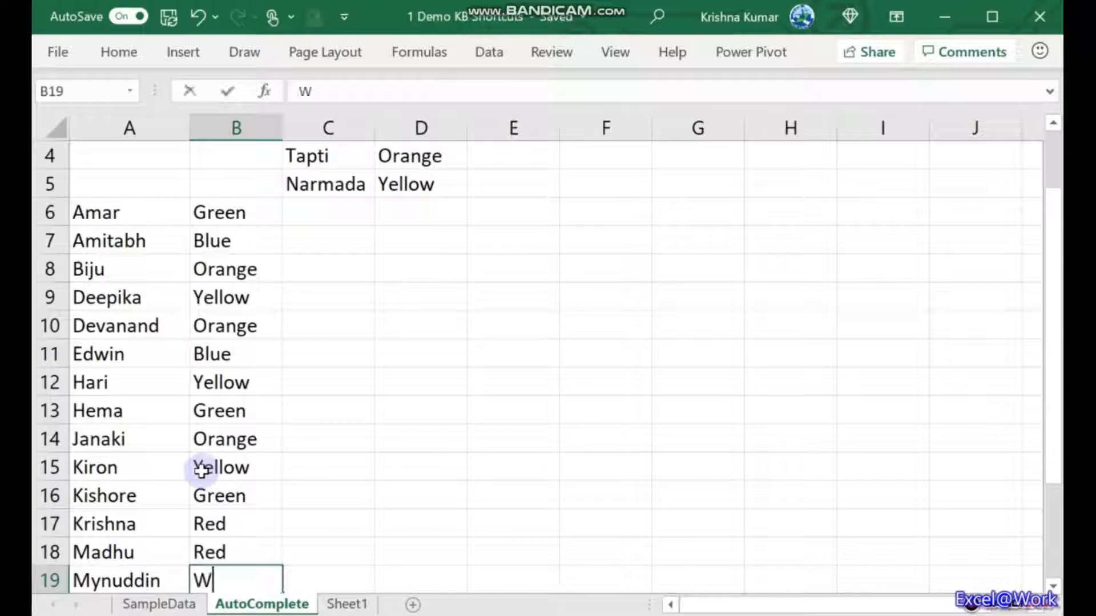
{"action": "type", "text": "hite"}
{"action": "key", "text": "Return"}
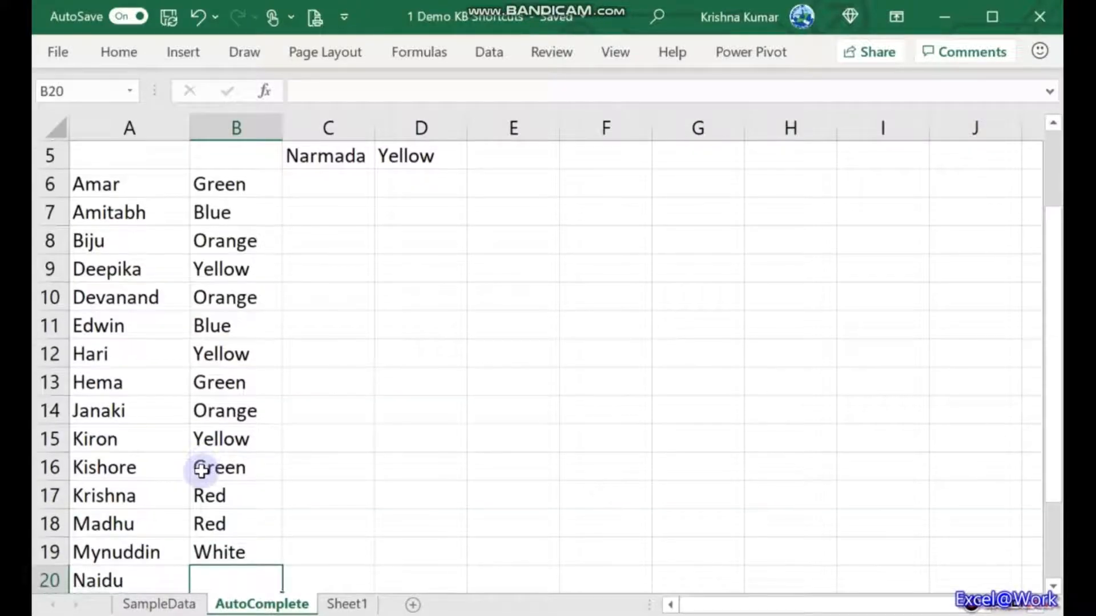
{"action": "key", "text": "alt+Down"}
{"action": "key", "text": "Down"}
{"action": "key", "text": "Down"}
{"action": "key", "text": "Down"}
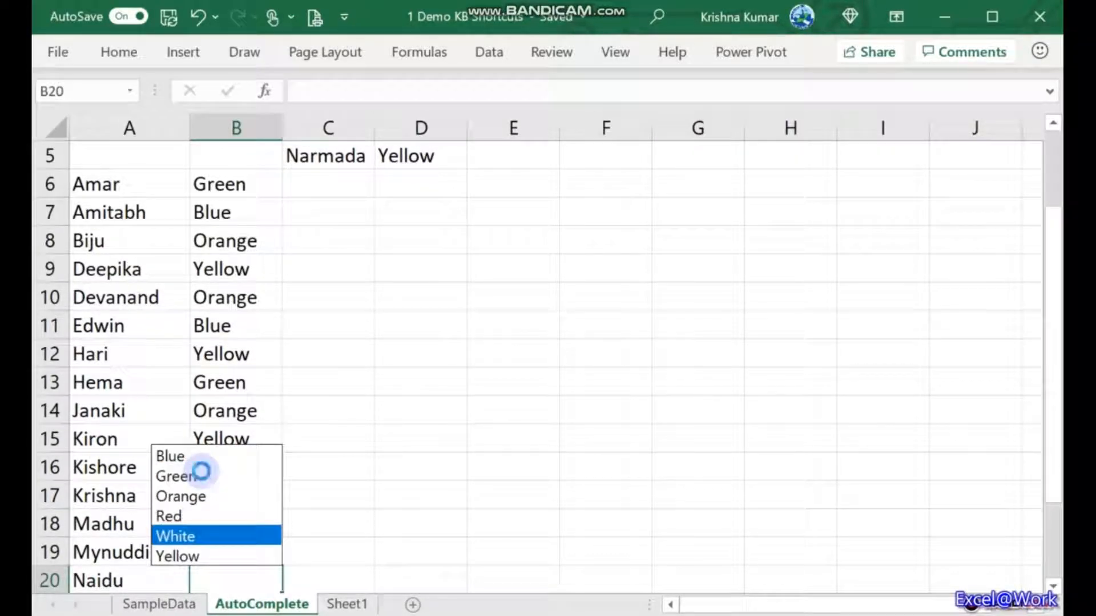
{"action": "key", "text": "Return"}
Step: Clear the Red and White entries from B17:B20
{"action": "key", "text": "Up"}
{"action": "key", "text": "Up"}
{"action": "key", "text": "Up"}
{"action": "key", "text": "shift+Down"}
{"action": "key", "text": "shift+Down"}
{"action": "key", "text": "shift+Down"}
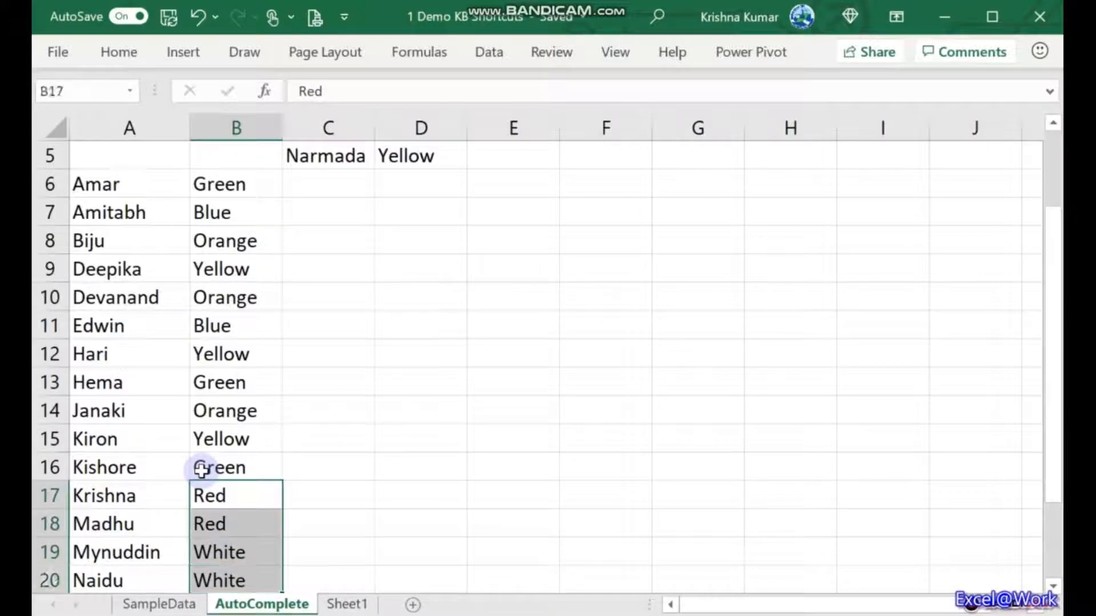
{"action": "key", "text": "Delete"}
{"action": "key", "text": "Down"}
{"action": "key", "text": "Up"}
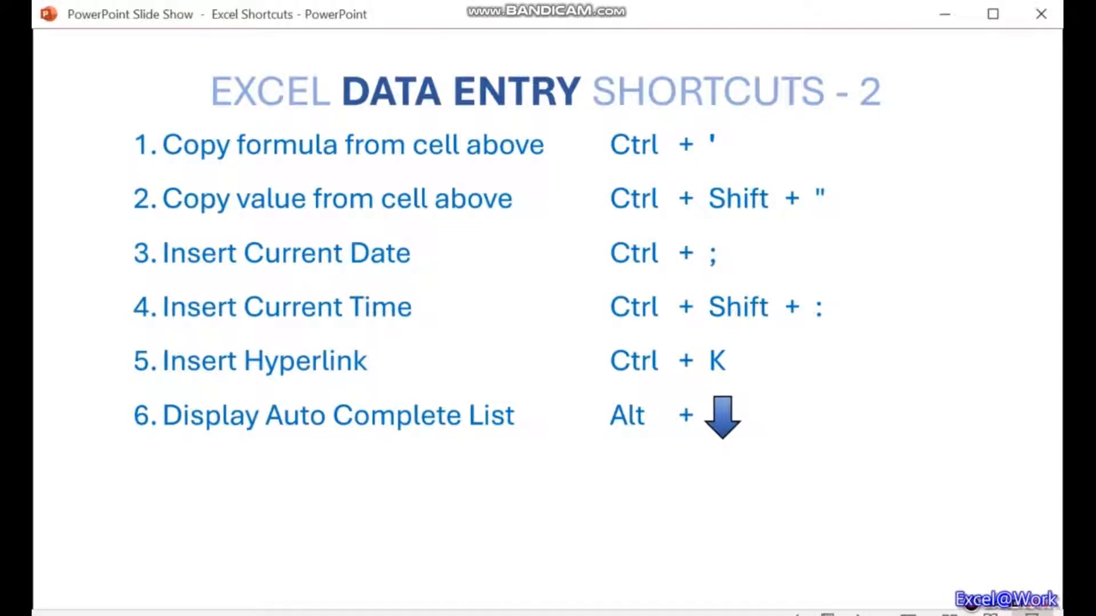
Step: Reveal the slide's seventh item about Flash fill in PowerPoint and return to the Excel workbook
{"action": "key", "text": "alt+Tab"}
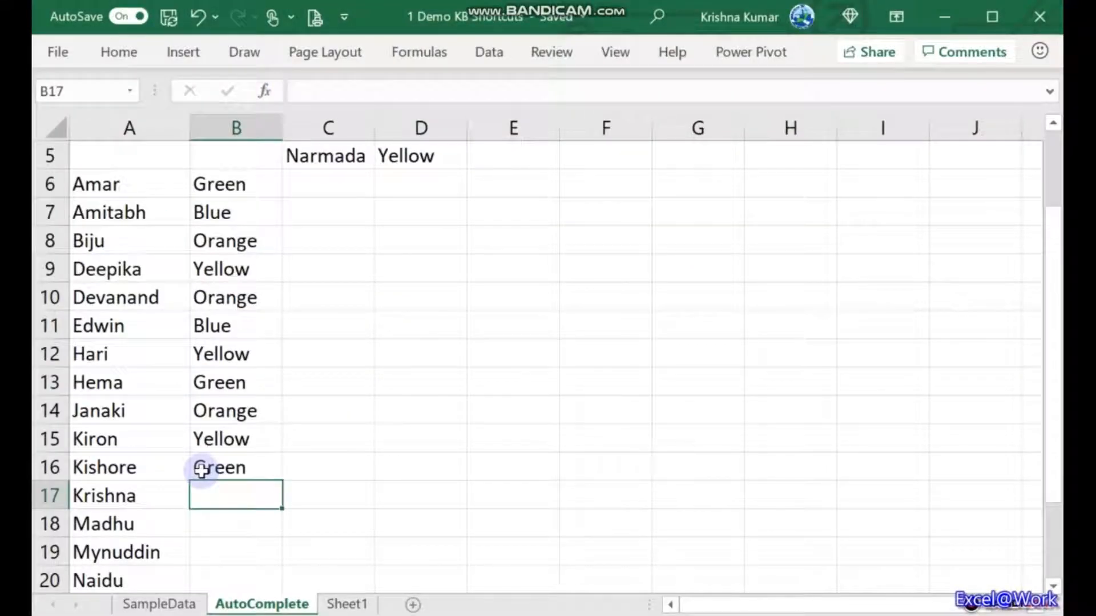
{"action": "key", "text": "alt+Tab"}
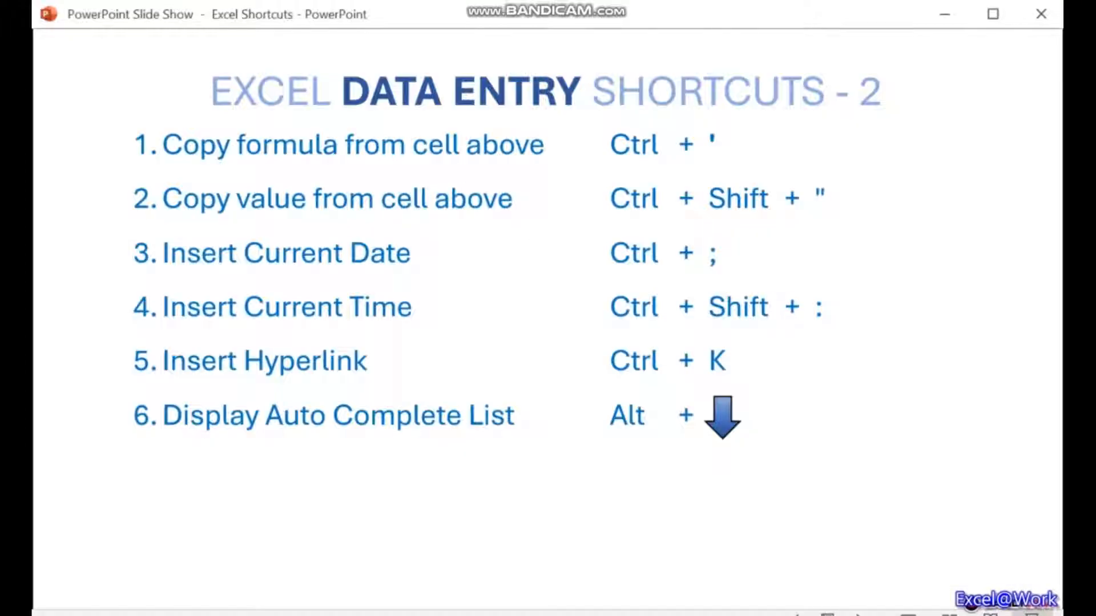
{"action": "key", "text": "Right"}
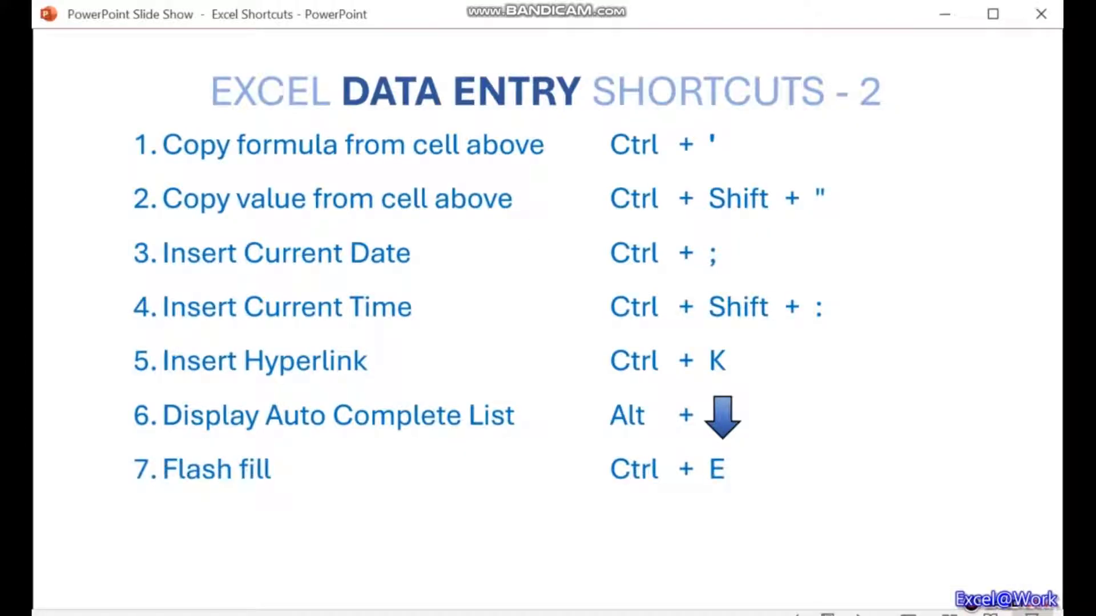
{"action": "key", "text": "alt+Tab"}
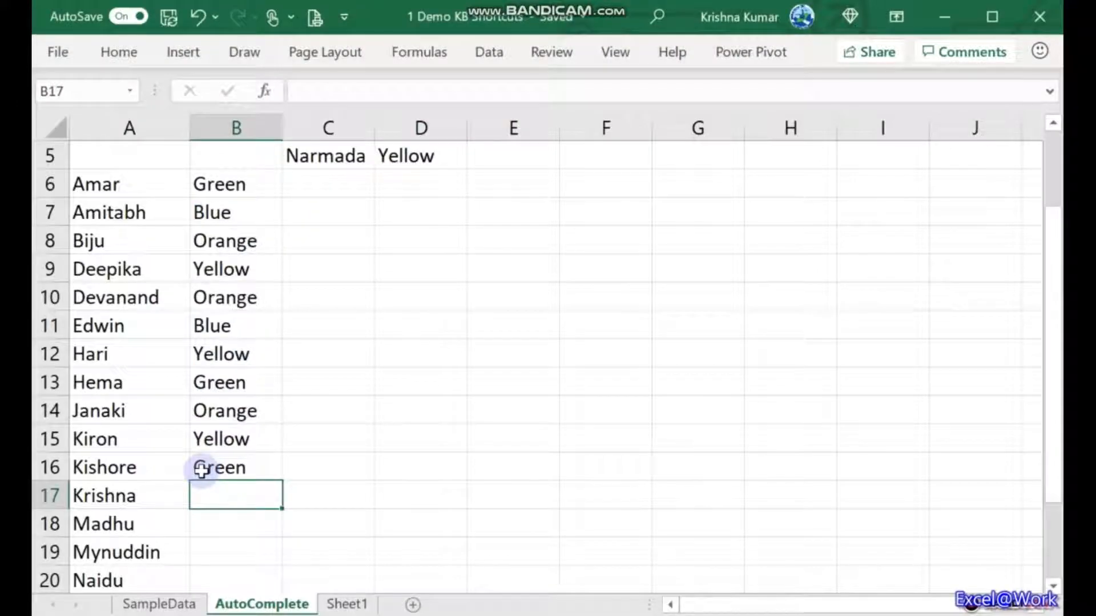
Step: Look through the colour entries in column B, rows 6 to 16, for a block suitable for reuse
{"action": "key", "text": "Up"}
{"action": "key", "text": "Up"}
{"action": "key", "text": "Up"}
{"action": "key", "text": "Up"}
{"action": "key", "text": "Up"}
{"action": "key", "text": "Up"}
{"action": "key", "text": "Up"}
{"action": "key", "text": "Up"}
{"action": "key", "text": "Up"}
{"action": "key", "text": "Up"}
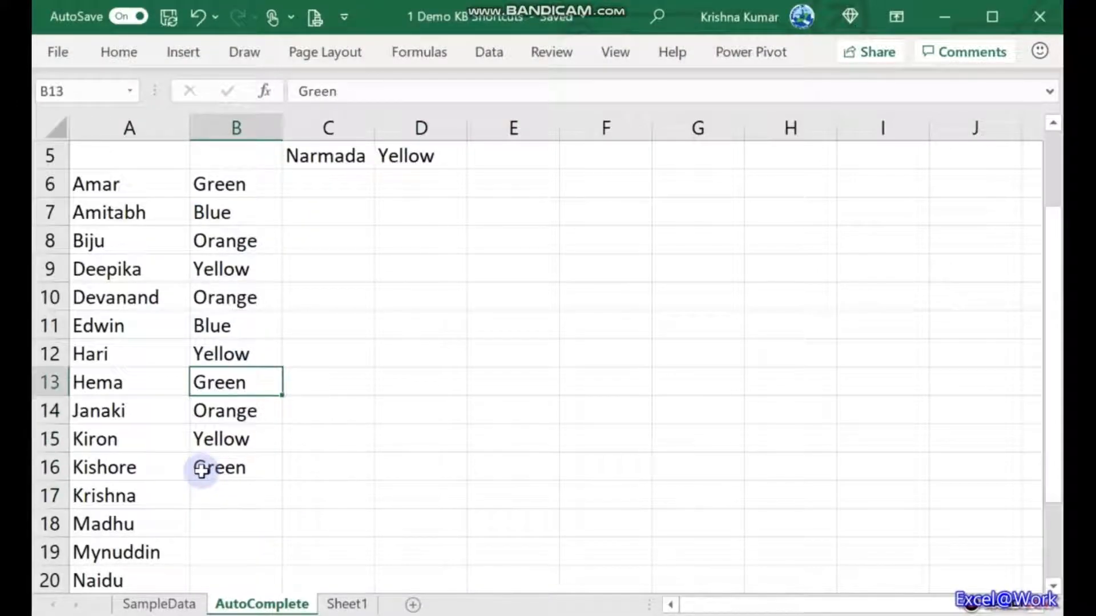
{"action": "key", "text": "Up"}
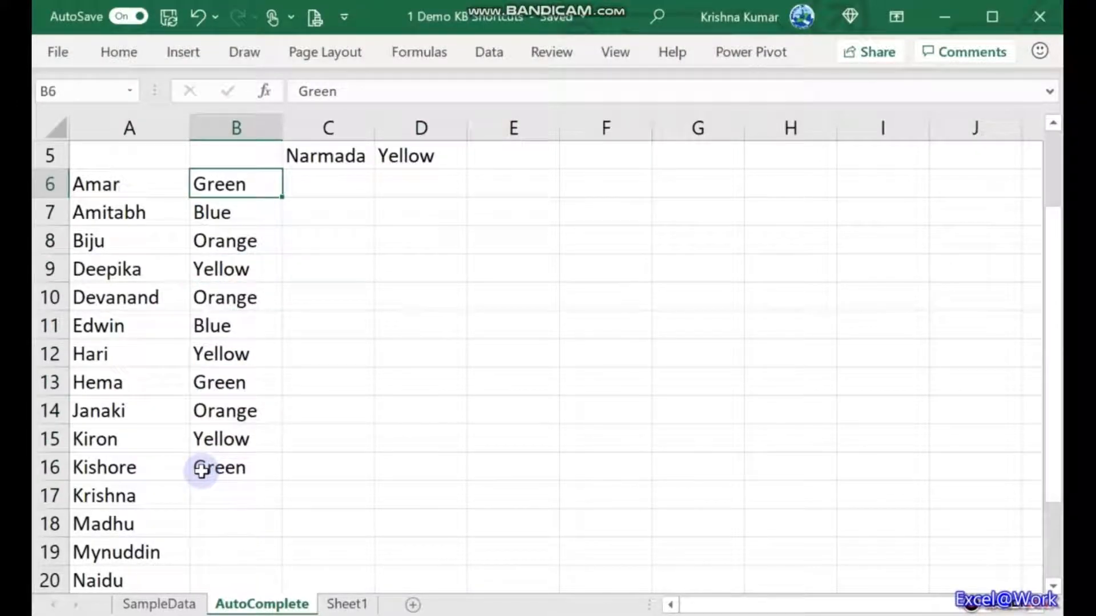
{"action": "key", "text": "Down"}
{"action": "key", "text": "Down"}
{"action": "key", "text": "Down"}
{"action": "key", "text": "Down"}
{"action": "key", "text": "Down"}
{"action": "key", "text": "Down"}
{"action": "key", "text": "Down"}
{"action": "key", "text": "shift+Down"}
{"action": "key", "text": "shift+Down"}
{"action": "key", "text": "shift+Down"}
{"action": "key", "text": "Up"}
{"action": "key", "text": "Up"}
{"action": "key", "text": "Down"}
{"action": "key", "text": "Down"}
{"action": "key", "text": "Down"}
{"action": "key", "text": "Down"}
{"action": "key", "text": "Down"}
{"action": "key", "text": "Down"}
{"action": "key", "text": "Up"}
{"action": "key", "text": "Up"}
{"action": "key", "text": "Up"}
{"action": "key", "text": "Up"}
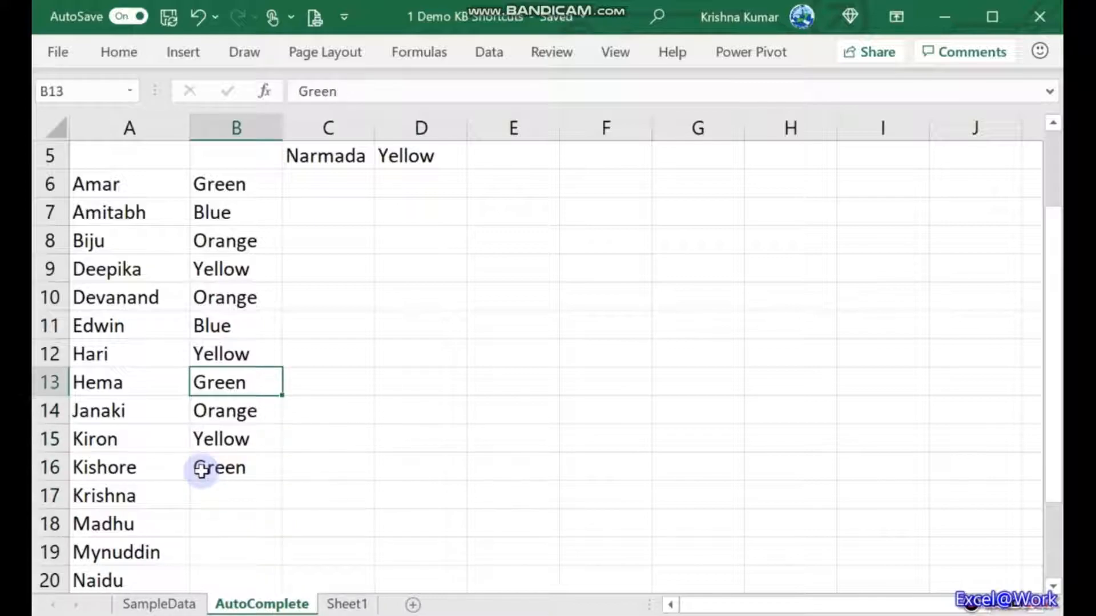
Step: Copy the colours in B11:B16 and paste them into the empty cells starting at B17
{"action": "key", "text": "Up"}
{"action": "key", "text": "Up"}
{"action": "key", "text": "shift+Down"}
{"action": "key", "text": "shift+Down"}
{"action": "key", "text": "shift+Down"}
{"action": "key", "text": "shift+Down"}
{"action": "key", "text": "shift+Down"}
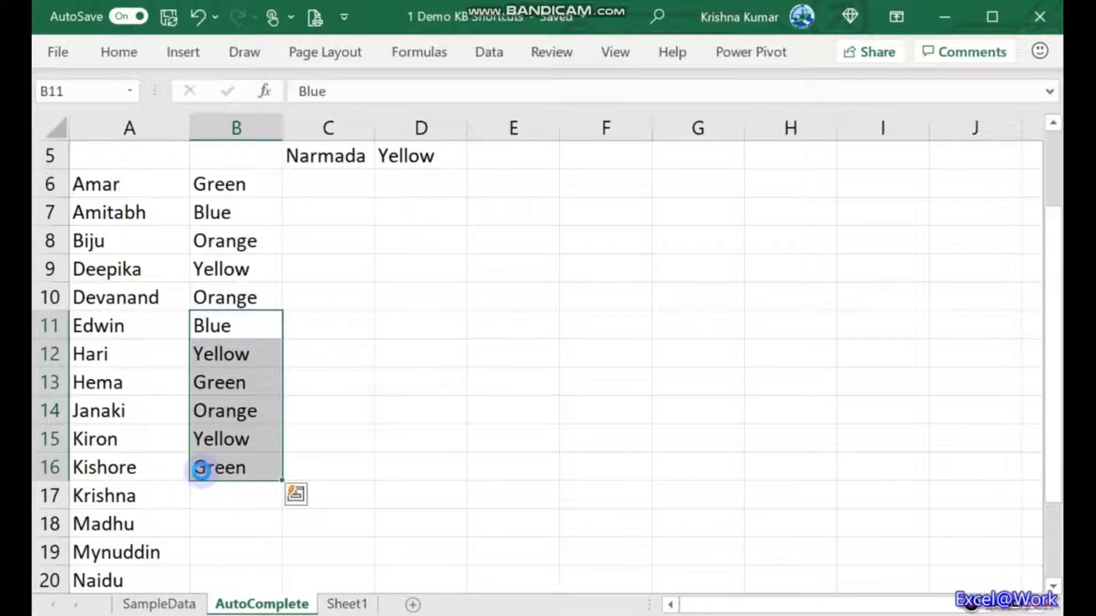
{"action": "key", "text": "ctrl+c"}
{"action": "key", "text": "Down"}
{"action": "key", "text": "Down"}
{"action": "key", "text": "Down"}
{"action": "key", "text": "Down"}
{"action": "key", "text": "Down"}
{"action": "key", "text": "Down"}
{"action": "key", "text": "shift+Down"}
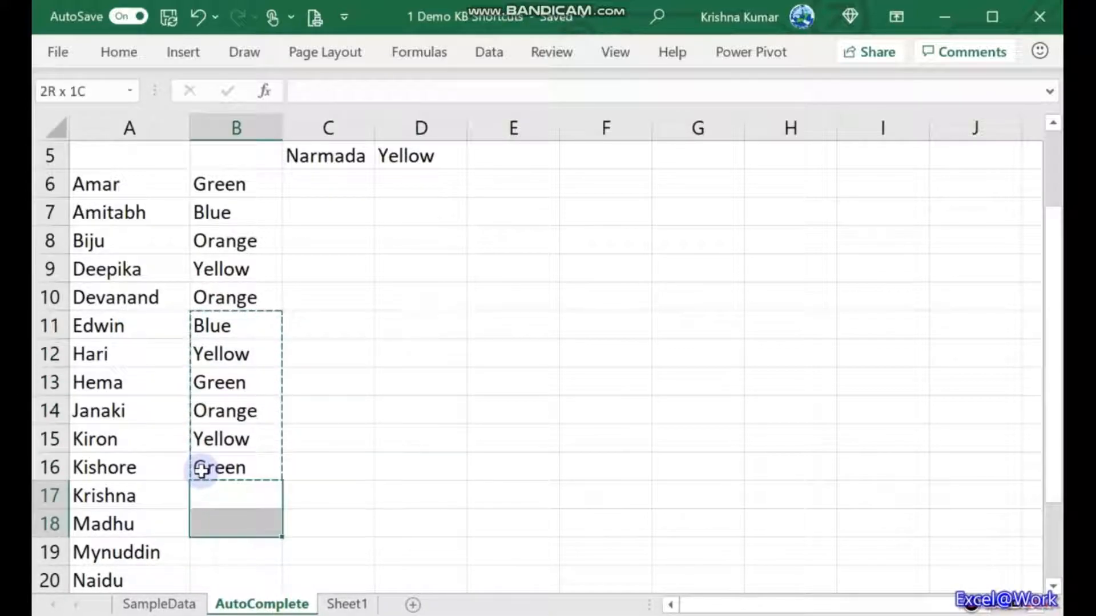
{"action": "key", "text": "shift+Down"}
{"action": "key", "text": "shift+Down"}
{"action": "key", "text": "shift+Down"}
{"action": "key", "text": "shift+Down"}
{"action": "key", "text": "shift+Down"}
{"action": "key", "text": "shift+Down"}
{"action": "key", "text": "shift+Down"}
{"action": "key", "text": "shift+Down"}
{"action": "key", "text": "shift+Down"}
{"action": "key", "text": "shift+Down"}
{"action": "key", "text": "shift+Down"}
{"action": "key", "text": "shift+Down"}
{"action": "key", "text": "shift+Down"}
{"action": "key", "text": "shift+Down"}
{"action": "key", "text": "shift+Up"}
{"action": "key", "text": "shift+Up"}
{"action": "key", "text": "shift+Up"}
{"action": "key", "text": "shift+Up"}
{"action": "key", "text": "shift+Up"}
{"action": "key", "text": "shift+Up"}
{"action": "key", "text": "shift+Up"}
{"action": "key", "text": "shift+Up"}
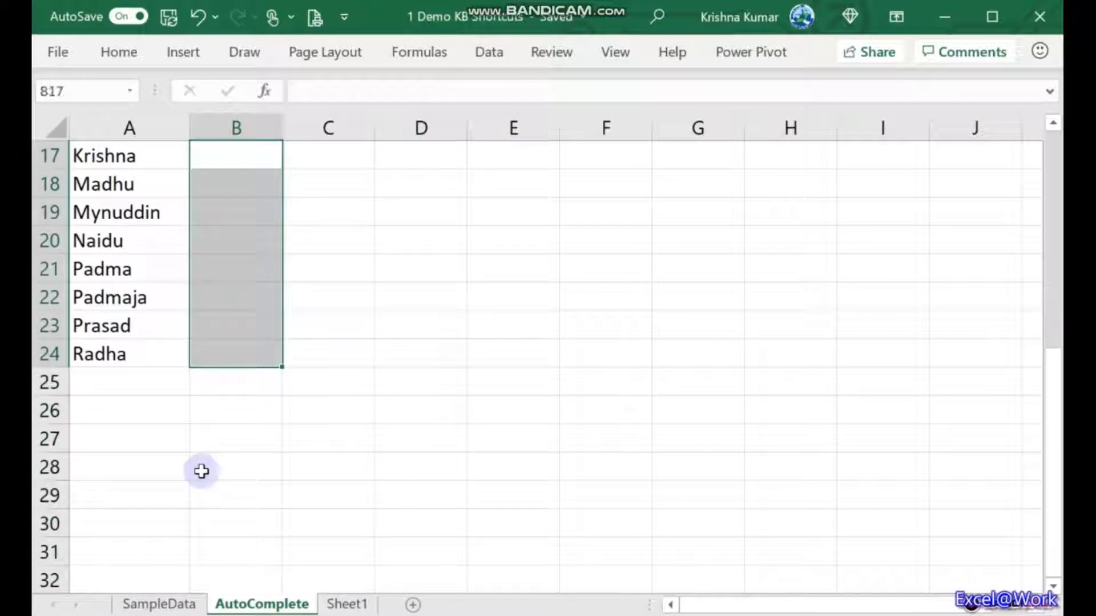
{"action": "key", "text": "ctrl+v"}
Step: Pick Blue for B23 and Orange for B24 from the auto complete list
{"action": "key", "text": "Down"}
{"action": "key", "text": "Down"}
{"action": "key", "text": "Down"}
{"action": "key", "text": "Down"}
{"action": "key", "text": "Down"}
{"action": "key", "text": "Down"}
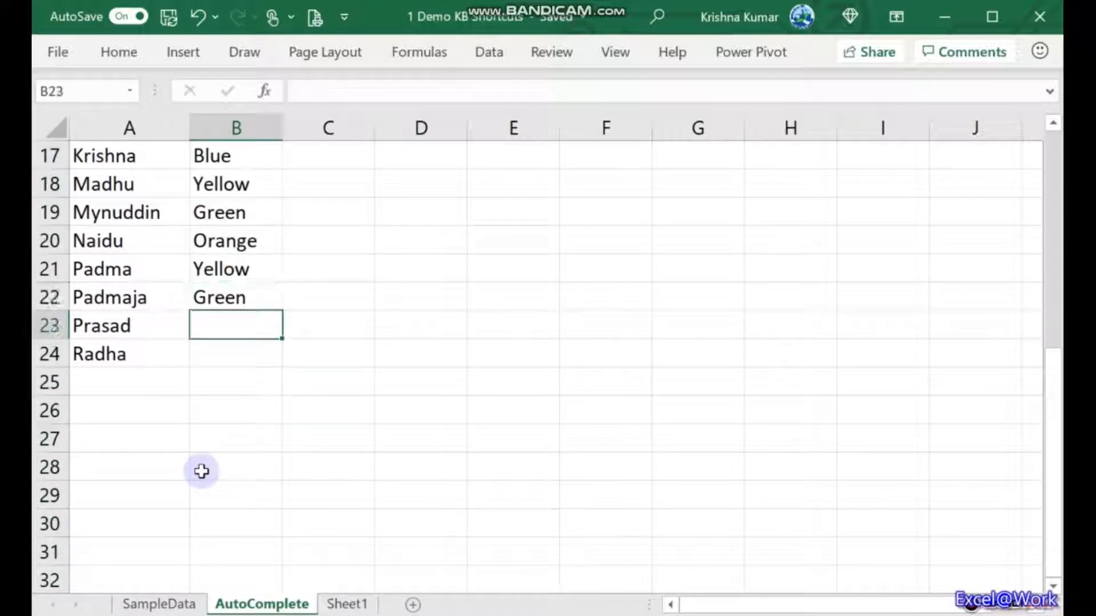
{"action": "key", "text": "alt+Down"}
{"action": "key", "text": "Down"}
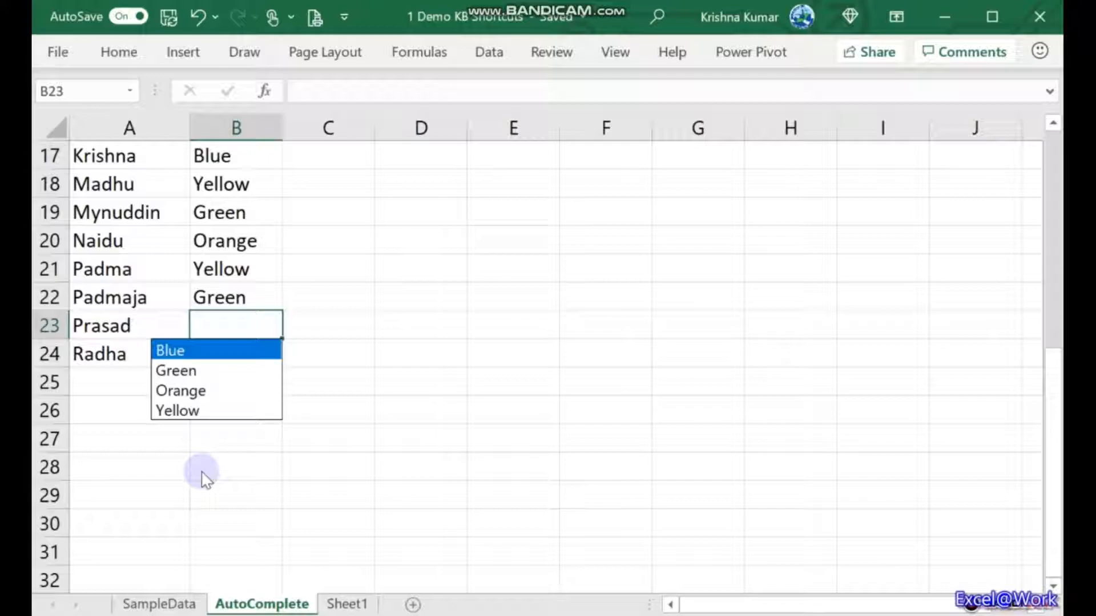
{"action": "key", "text": "Return"}
{"action": "key", "text": "Down"}
{"action": "key", "text": "alt+Down"}
{"action": "key", "text": "Down"}
{"action": "key", "text": "Down"}
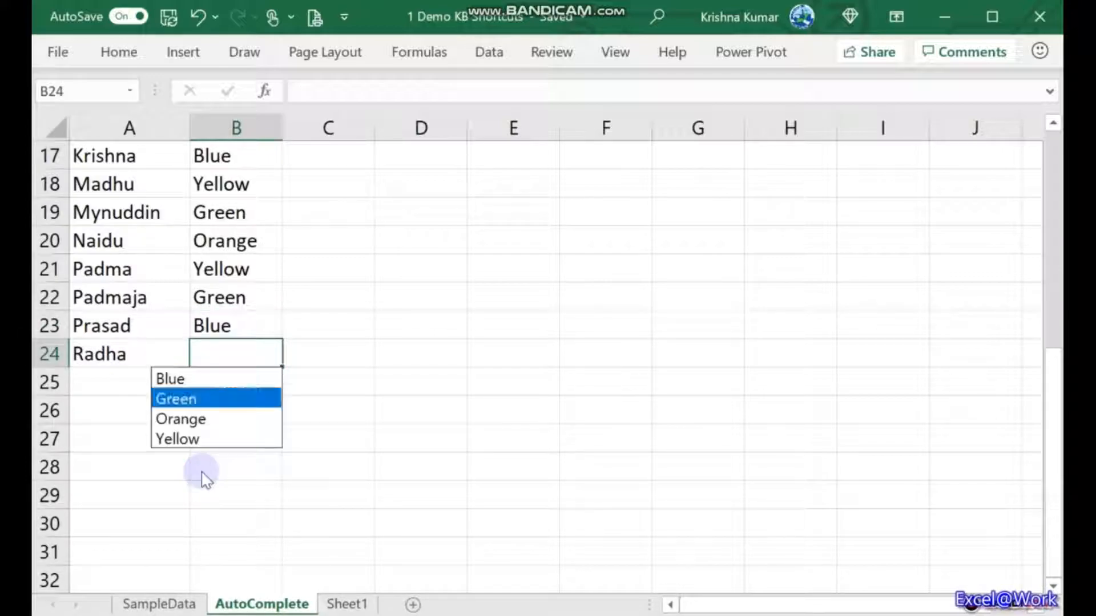
{"action": "key", "text": "Down"}
{"action": "key", "text": "Return"}
Step: Enter row 6's name and colour, separated by a space, in C6, and Flash Fill the same pattern from C7 through row 24
{"action": "key", "text": "Up"}
{"action": "key", "text": "Up"}
{"action": "key", "text": "Up"}
{"action": "key", "text": "Up"}
{"action": "key", "text": "Up"}
{"action": "key", "text": "Up"}
{"action": "key", "text": "Up"}
{"action": "key", "text": "Up"}
{"action": "key", "text": "Up"}
{"action": "key", "text": "Up"}
{"action": "key", "text": "Up"}
{"action": "key", "text": "Up"}
{"action": "key", "text": "Up"}
{"action": "key", "text": "Up"}
{"action": "key", "text": "Up"}
{"action": "key", "text": "Up"}
{"action": "key", "text": "Up"}
{"action": "key", "text": "Up"}
{"action": "key", "text": "Up"}
{"action": "key", "text": "Up"}
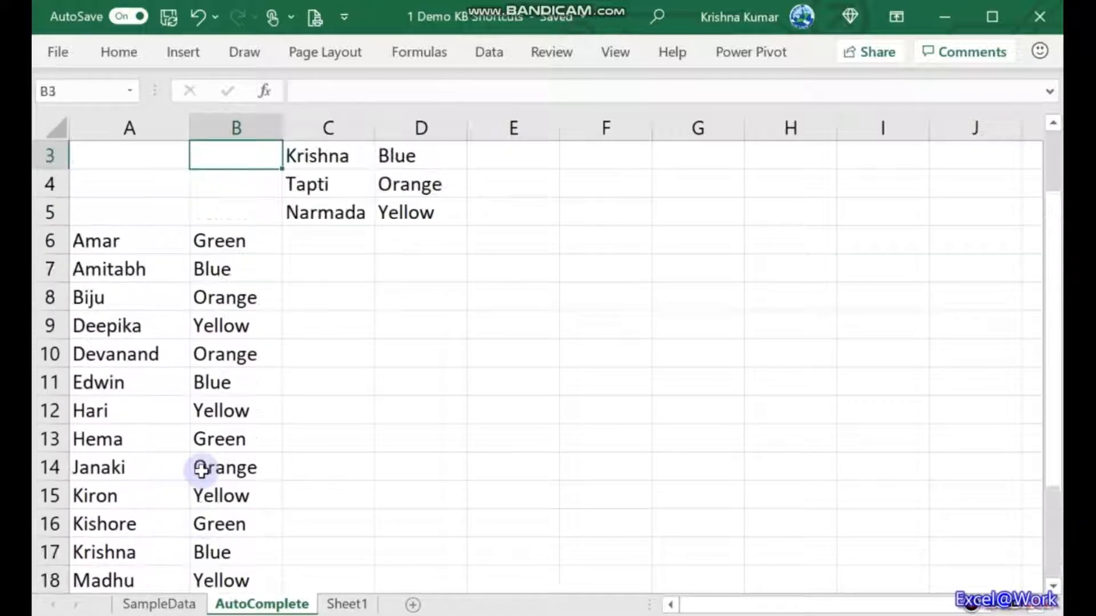
{"action": "key", "text": "Up"}
{"action": "key", "text": "Up"}
{"action": "key", "text": "Down"}
{"action": "key", "text": "Down"}
{"action": "key", "text": "Down"}
{"action": "key", "text": "Down"}
{"action": "key", "text": "Down"}
{"action": "key", "text": "Right"}
{"action": "key", "text": "Up"}
{"action": "key", "text": "Up"}
{"action": "key", "text": "Up"}
{"action": "key", "text": "Up"}
{"action": "key", "text": "Down"}
{"action": "key", "text": "Down"}
{"action": "key", "text": "Down"}
{"action": "key", "text": "Down"}
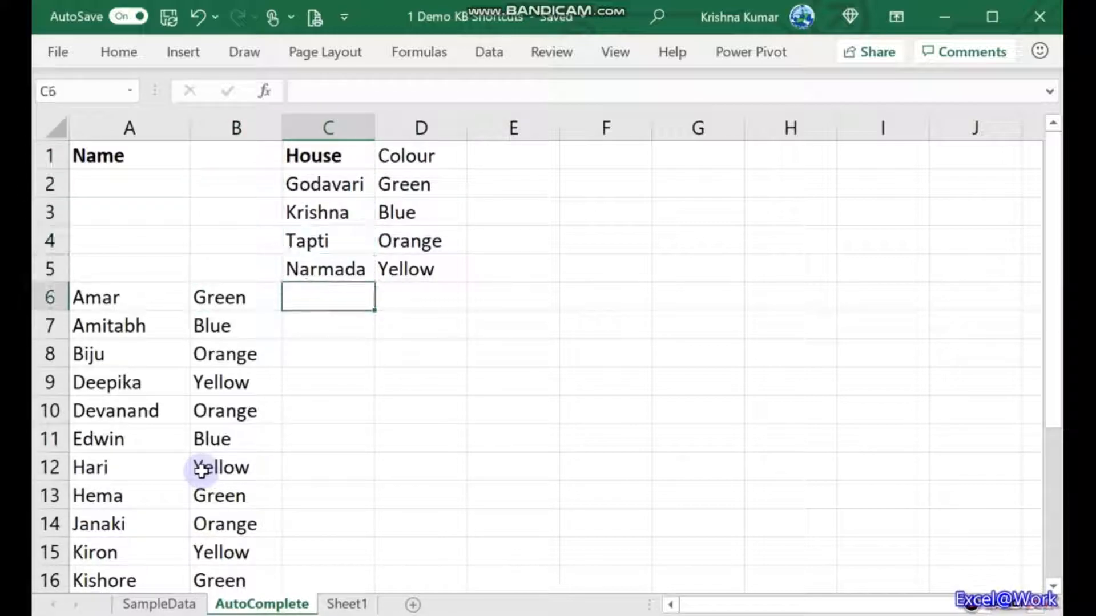
{"action": "type", "text": "Amar"}
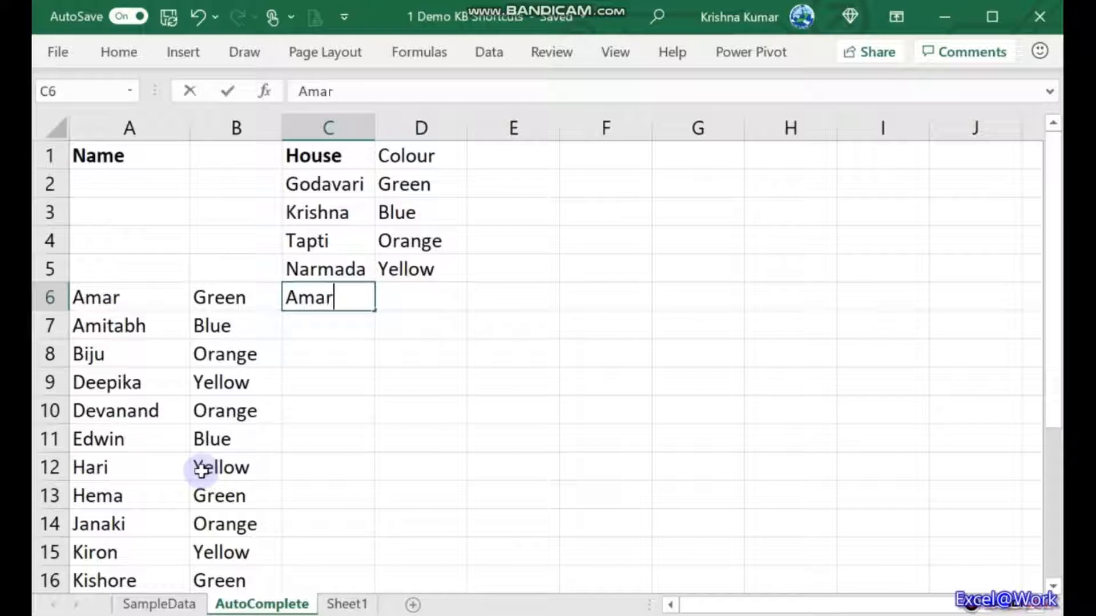
{"action": "type", "text": " Green"}
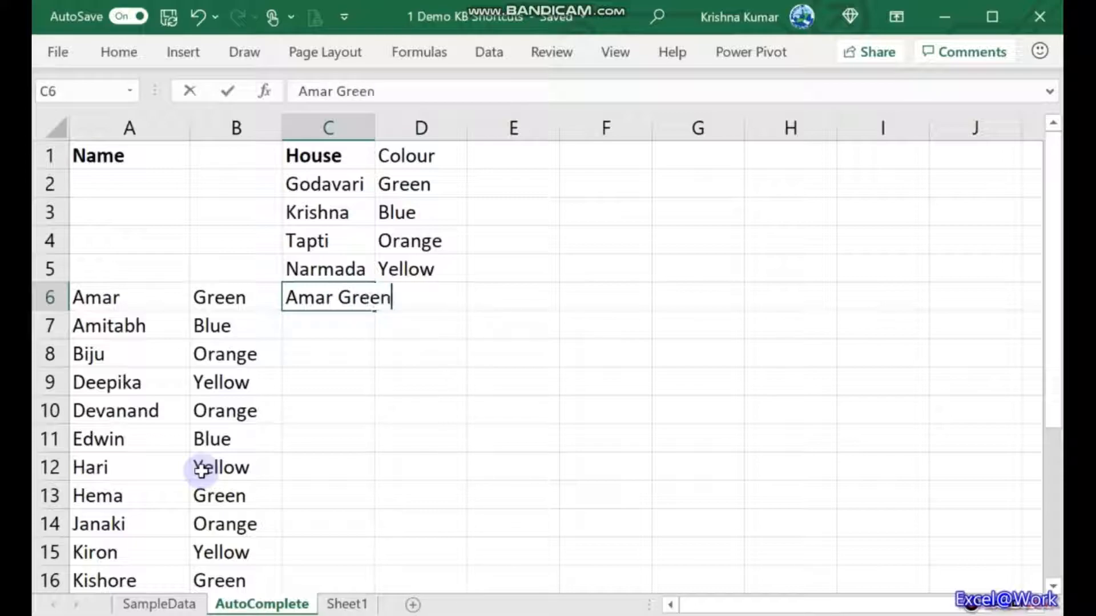
{"action": "key", "text": "Return"}
{"action": "type", "text": "Amitabh Blue"}
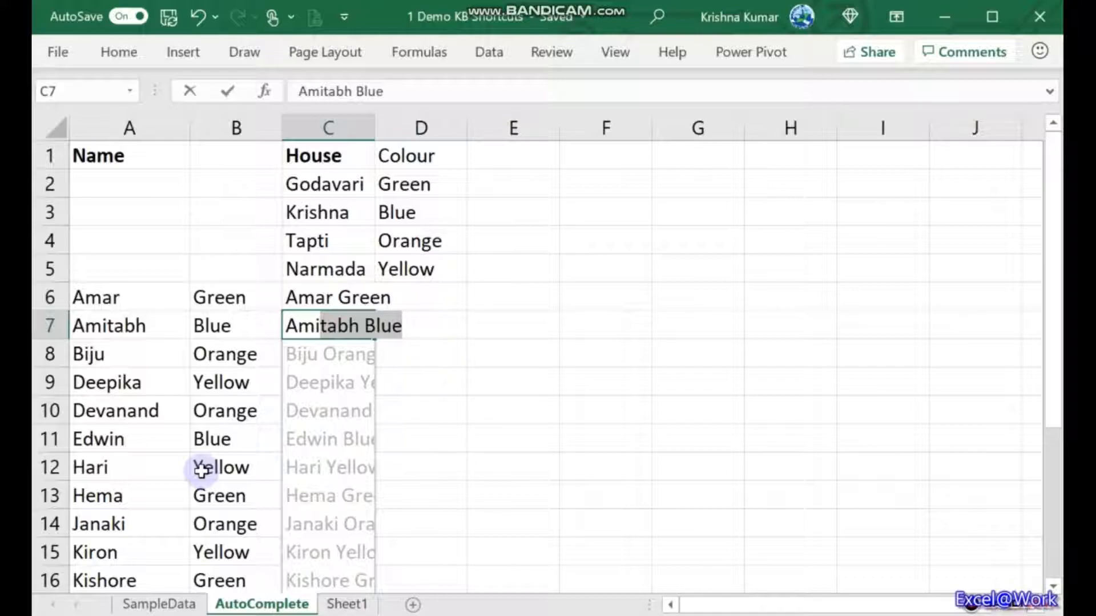
{"action": "key", "text": "Return"}
Step: Check the Flash Filled name and colour combinations in column C down to row 24
{"action": "key", "text": "Down"}
{"action": "key", "text": "Down"}
{"action": "key", "text": "Down"}
{"action": "key", "text": "Down"}
{"action": "key", "text": "Down"}
{"action": "key", "text": "Down"}
{"action": "key", "text": "Down"}
{"action": "key", "text": "Down"}
{"action": "key", "text": "Down"}
{"action": "key", "text": "Down"}
{"action": "key", "text": "Down"}
{"action": "key", "text": "Down"}
{"action": "key", "text": "Down"}
{"action": "key", "text": "Down"}
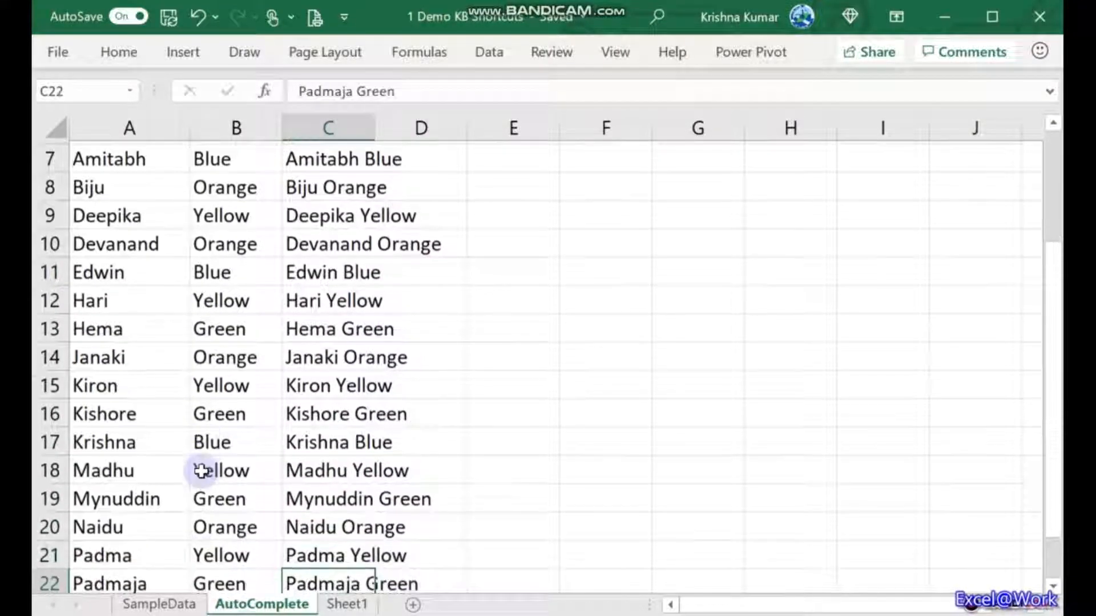
{"action": "key", "text": "Down"}
{"action": "key", "text": "Down"}
{"action": "key", "text": "Down"}
{"action": "key", "text": "Up"}
{"action": "key", "text": "Up"}
{"action": "key", "text": "Up"}
{"action": "key", "text": "Up"}
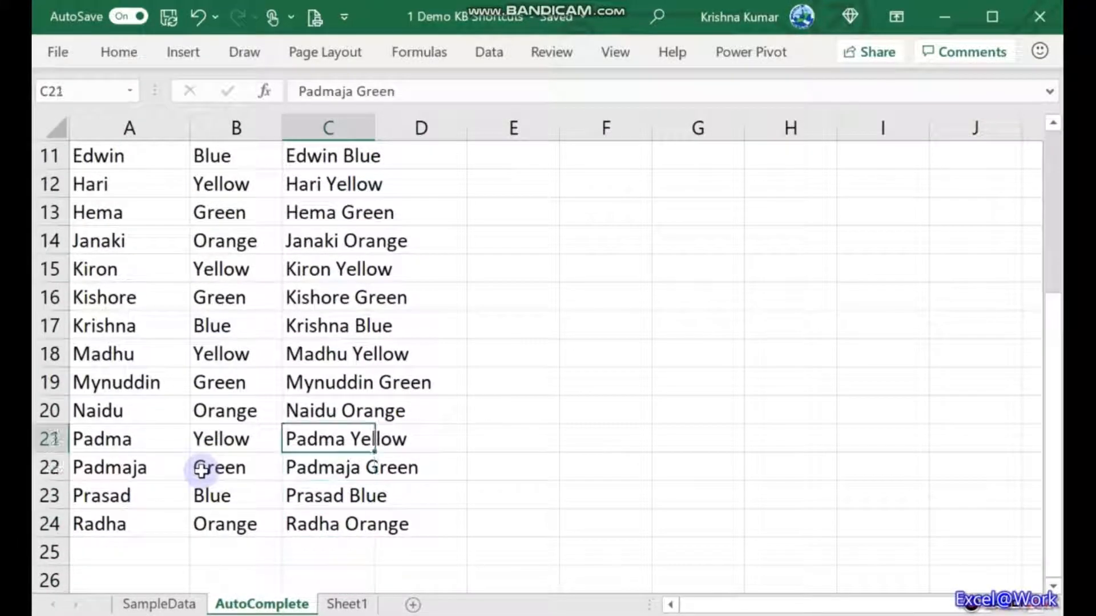
Step: Clear the name and colour combinations from C6:C24
{"action": "key", "text": "Up"}
{"action": "key", "text": "Up"}
{"action": "key", "text": "Up"}
{"action": "key", "text": "Up"}
{"action": "key", "text": "Up"}
{"action": "key", "text": "Up"}
{"action": "key", "text": "Up"}
{"action": "key", "text": "Up"}
{"action": "key", "text": "Up"}
{"action": "key", "text": "Up"}
{"action": "key", "text": "Up"}
{"action": "key", "text": "Up"}
{"action": "key", "text": "Up"}
{"action": "key", "text": "Up"}
{"action": "key", "text": "Up"}
{"action": "key", "text": "Down"}
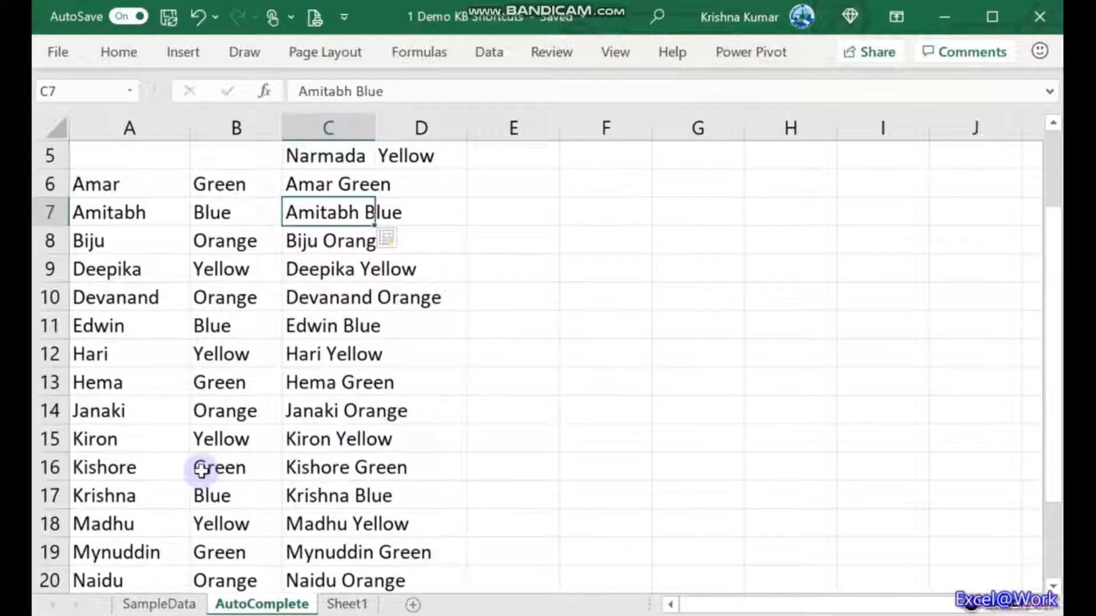
{"action": "key", "text": "Up"}
{"action": "key", "text": "ctrl+shift+Down"}
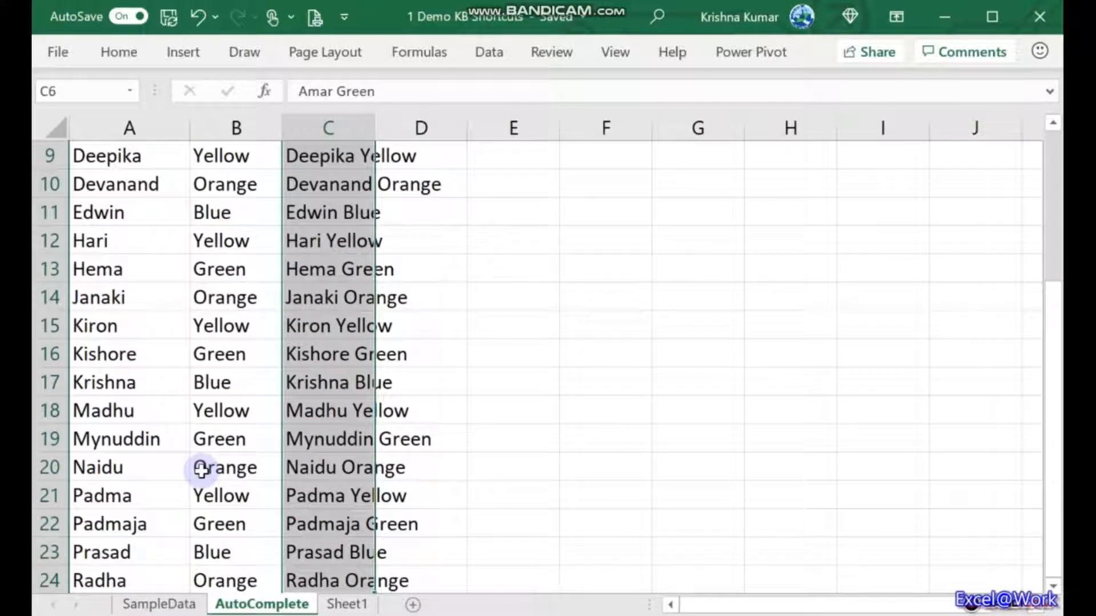
{"action": "key", "text": "Delete"}
{"action": "key", "text": "Down"}
{"action": "key", "text": "Up"}
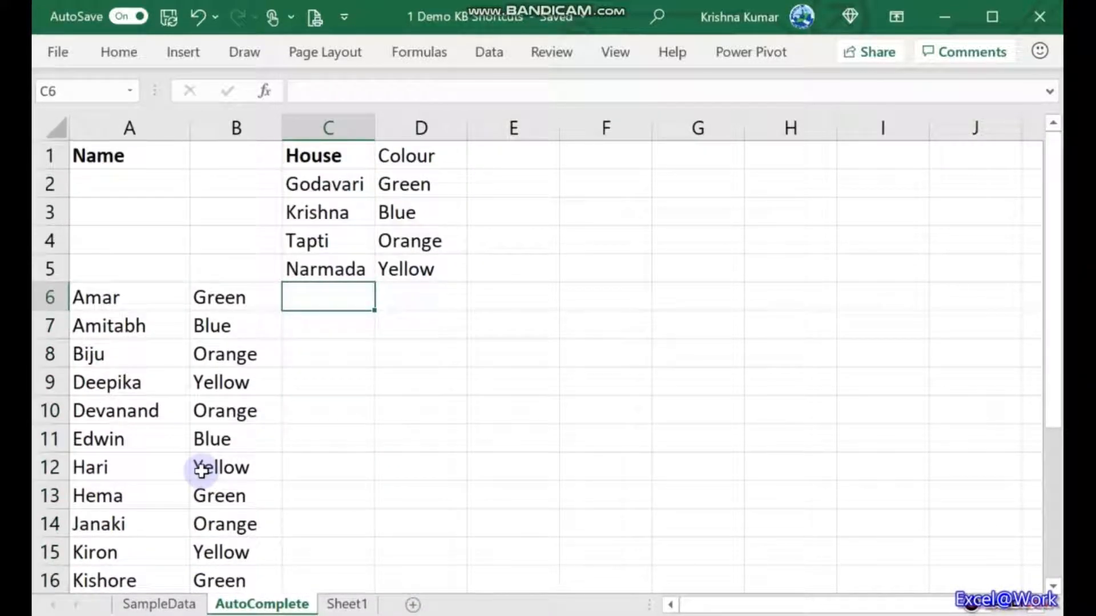
Step: Enter row 6's colour followed by its name in C6, and Flash Fill the same pattern from C7 down to row 24
{"action": "type", "text": "Green"}
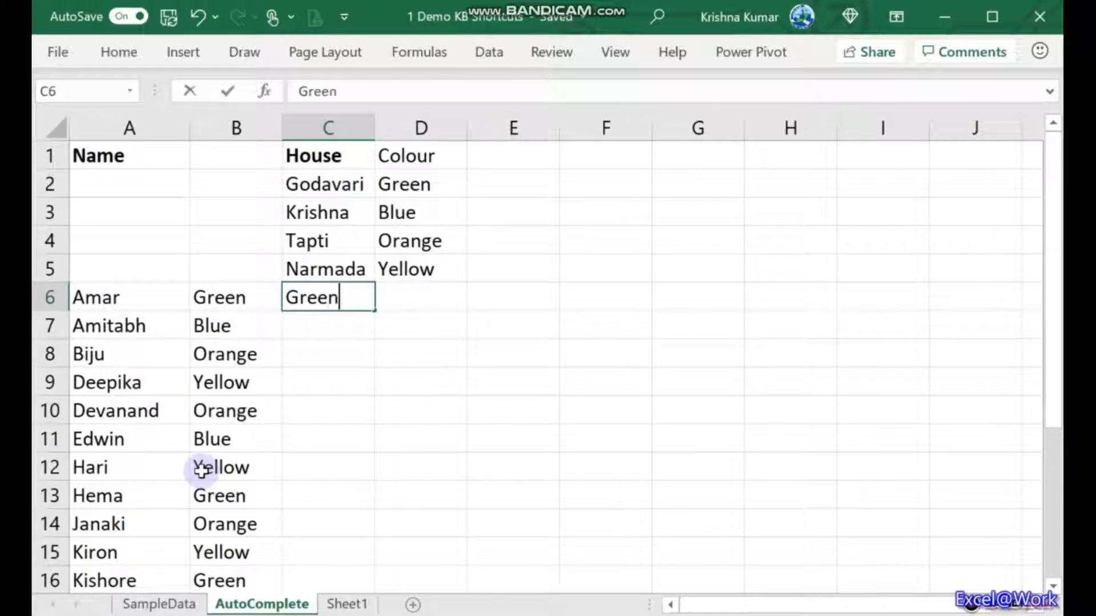
{"action": "type", "text": " Amar"}
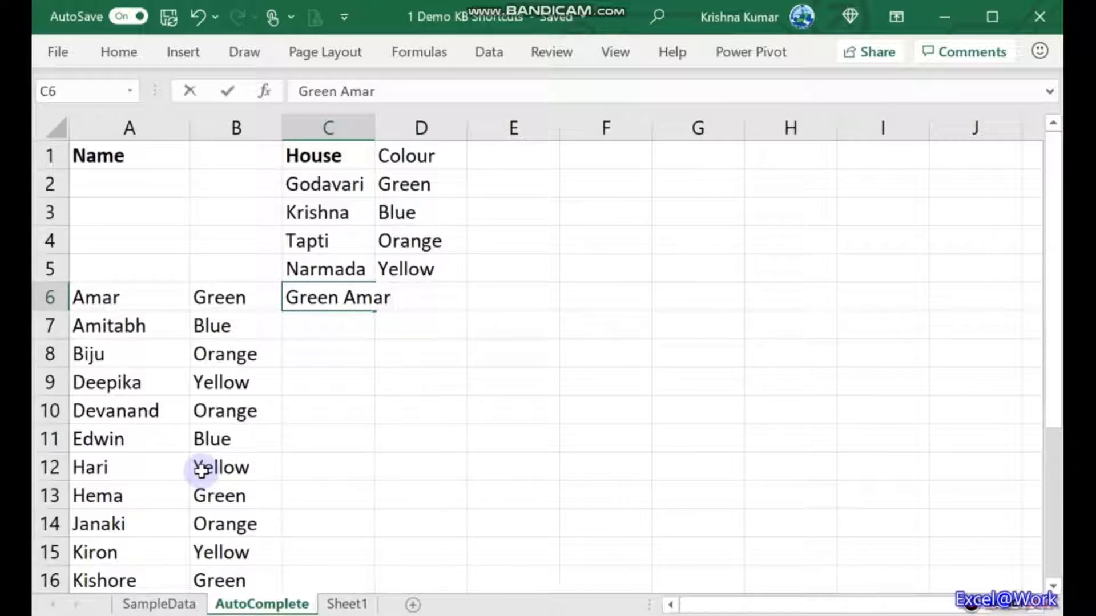
{"action": "key", "text": "Return"}
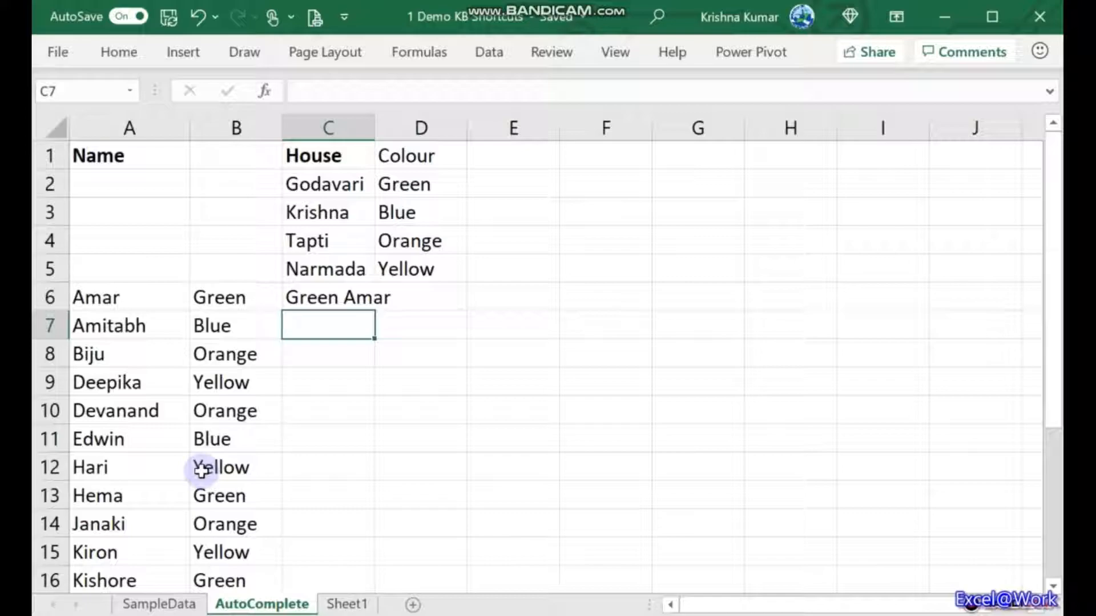
{"action": "type", "text": "Blu"}
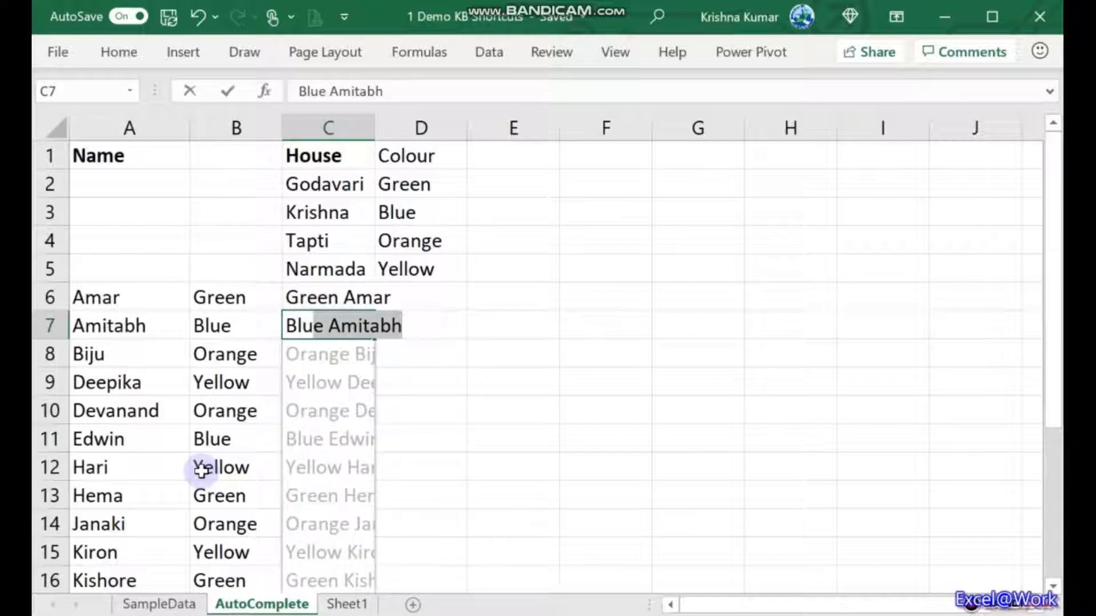
{"action": "type", "text": "e"}
{"action": "key", "text": "Return"}
Step: AutoFit the width of column C to its longest entry
{"action": "key", "text": "Down"}
{"action": "key", "text": "Down"}
{"action": "key", "text": "Down"}
{"action": "key", "text": "Down"}
{"action": "key", "text": "Down"}
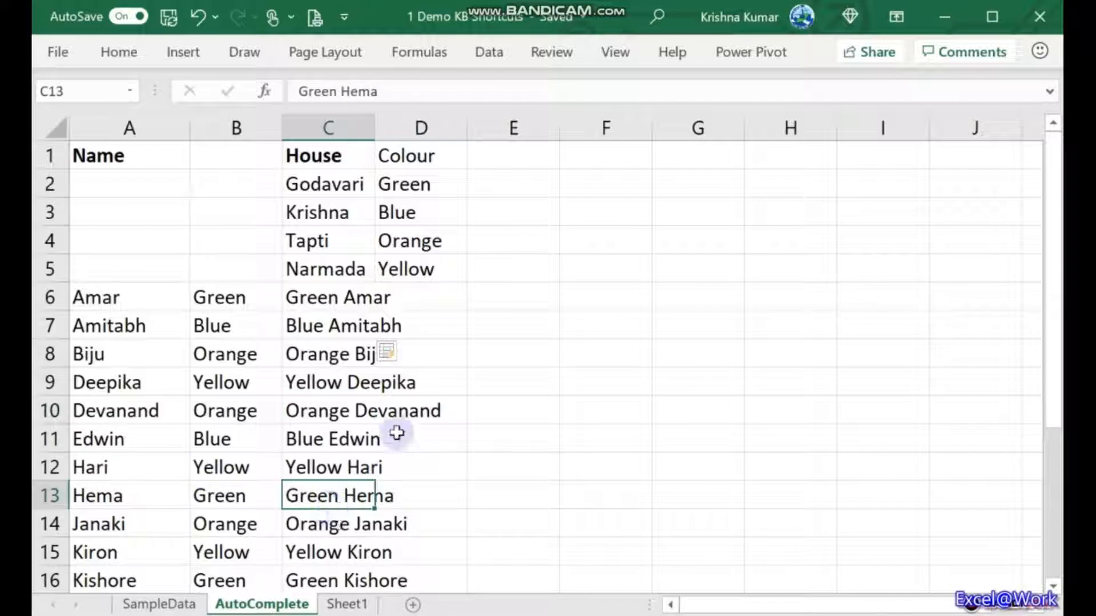
{"action": "double_click", "coordinate": [375, 132]}
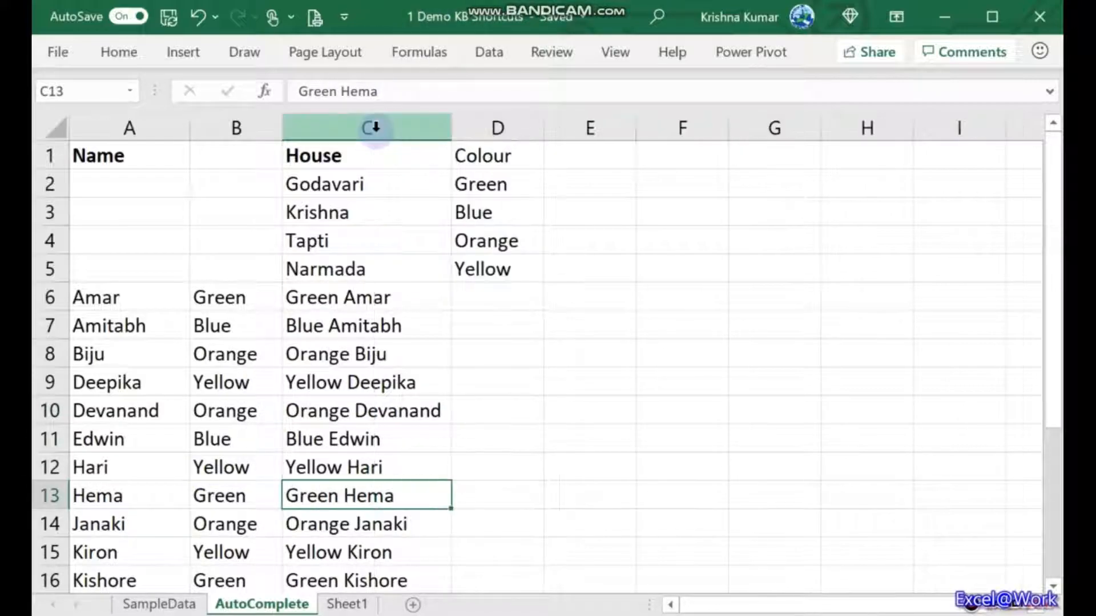
Step: Enter row 6's colour initial and name, separated by a space, in D6, and Flash Fill that pattern from D7 downward
{"action": "key", "text": "Up"}
{"action": "key", "text": "Up"}
{"action": "key", "text": "Up"}
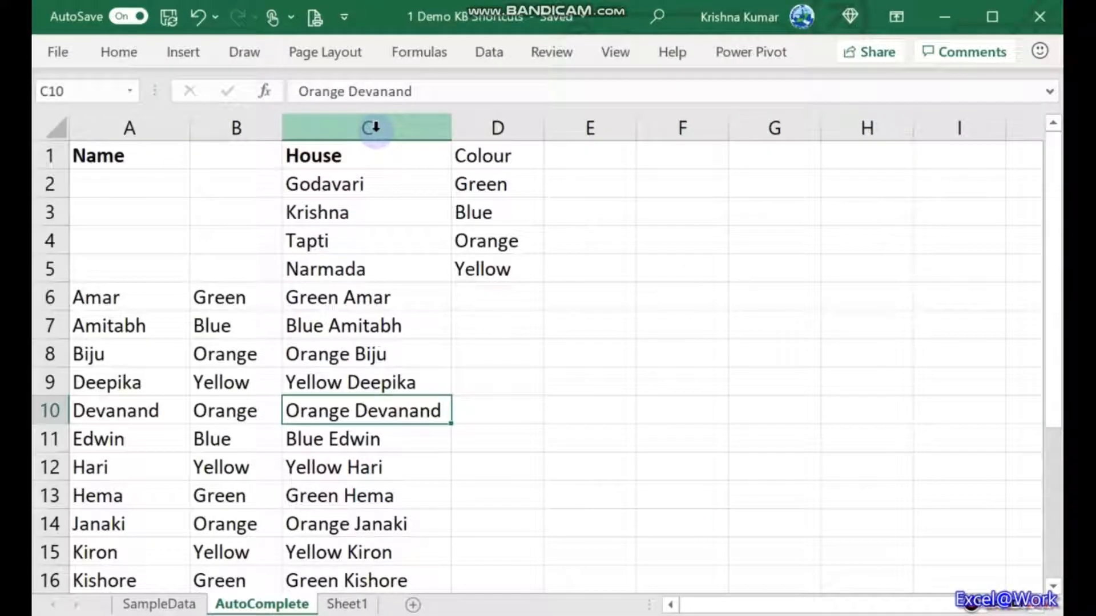
{"action": "key", "text": "Up"}
{"action": "key", "text": "Up"}
{"action": "key", "text": "Up"}
{"action": "key", "text": "Up"}
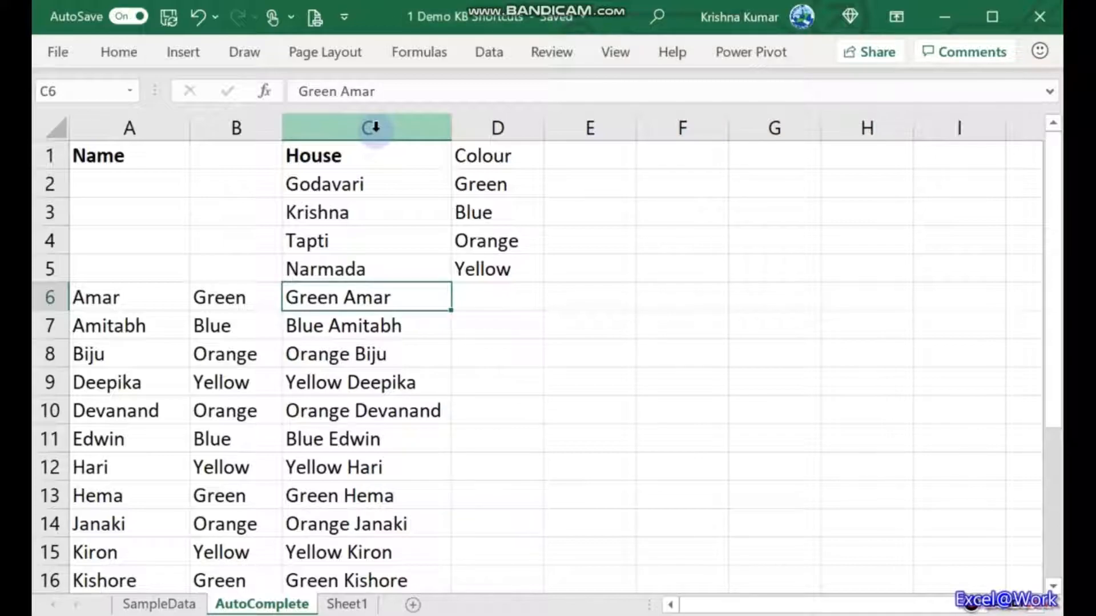
{"action": "key", "text": "Right"}
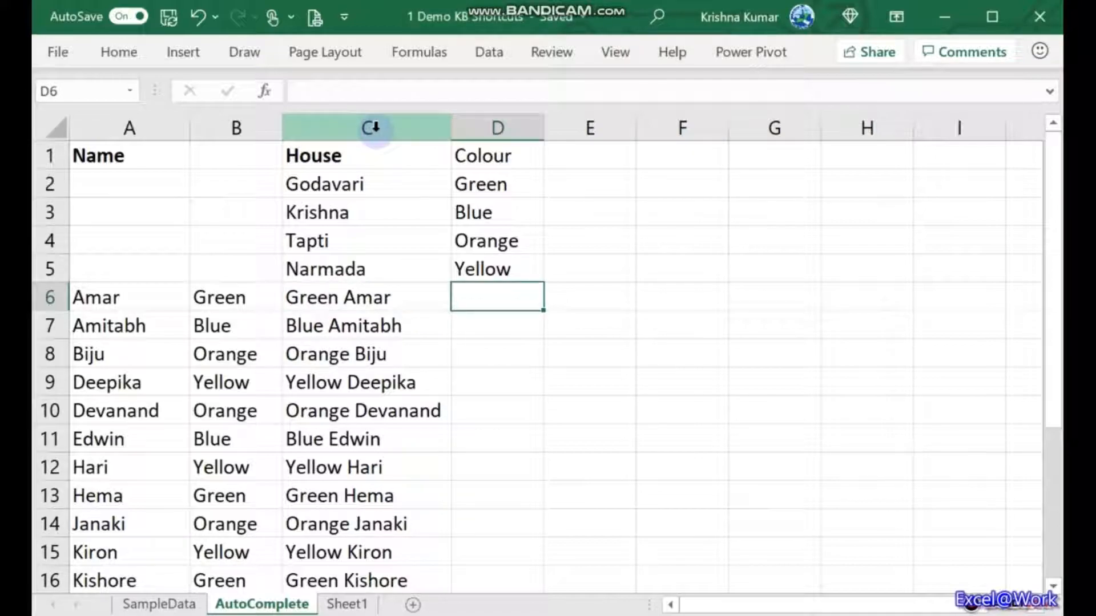
{"action": "type", "text": "G Amar"}
{"action": "key", "text": "Return"}
{"action": "type", "text": "B Amitabh"}
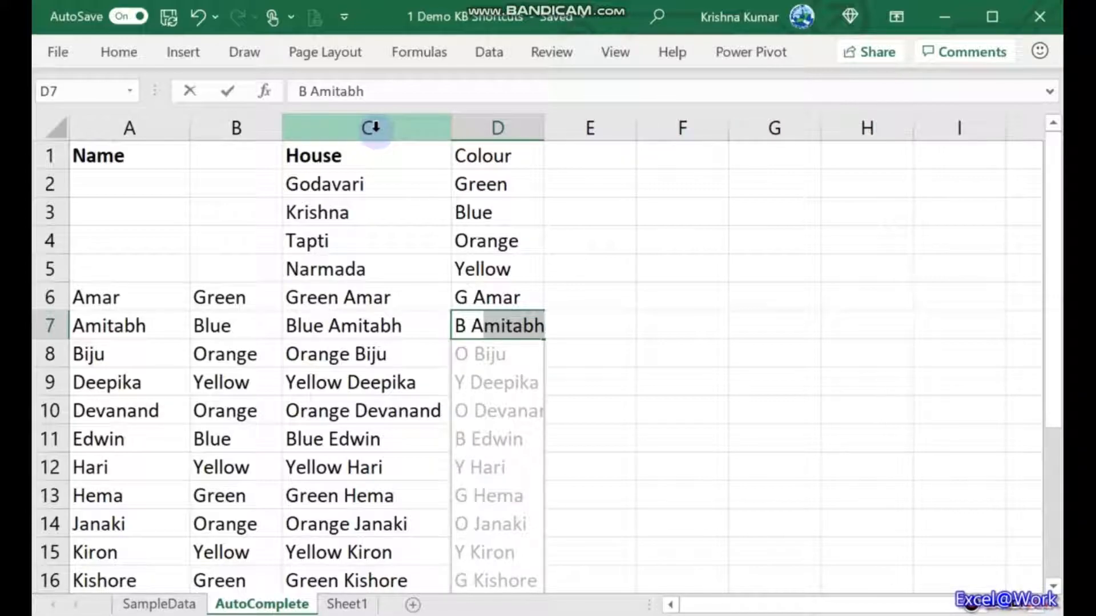
{"action": "key", "text": "Tab"}
Step: Check the Flash Filled colour initials and names in column D down to row 19
{"action": "key", "text": "Left"}
{"action": "key", "text": "Down"}
{"action": "key", "text": "Down"}
{"action": "key", "text": "Down"}
{"action": "key", "text": "Down"}
{"action": "key", "text": "Down"}
{"action": "key", "text": "Down"}
{"action": "key", "text": "Down"}
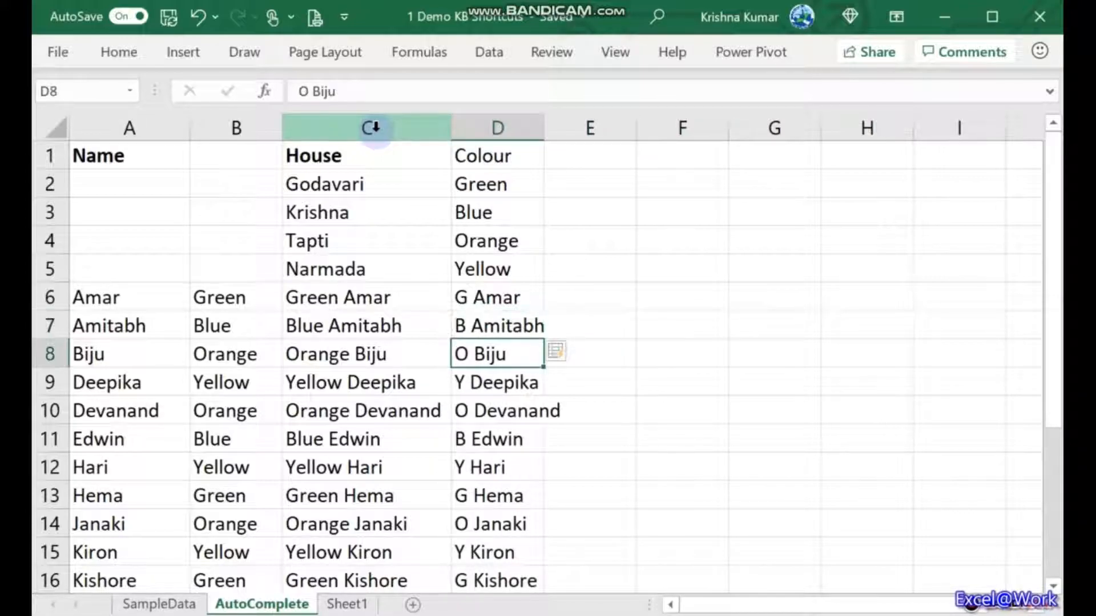
{"action": "key", "text": "Down"}
{"action": "key", "text": "Down"}
{"action": "key", "text": "Down"}
{"action": "key", "text": "Down"}
{"action": "key", "text": "Down"}
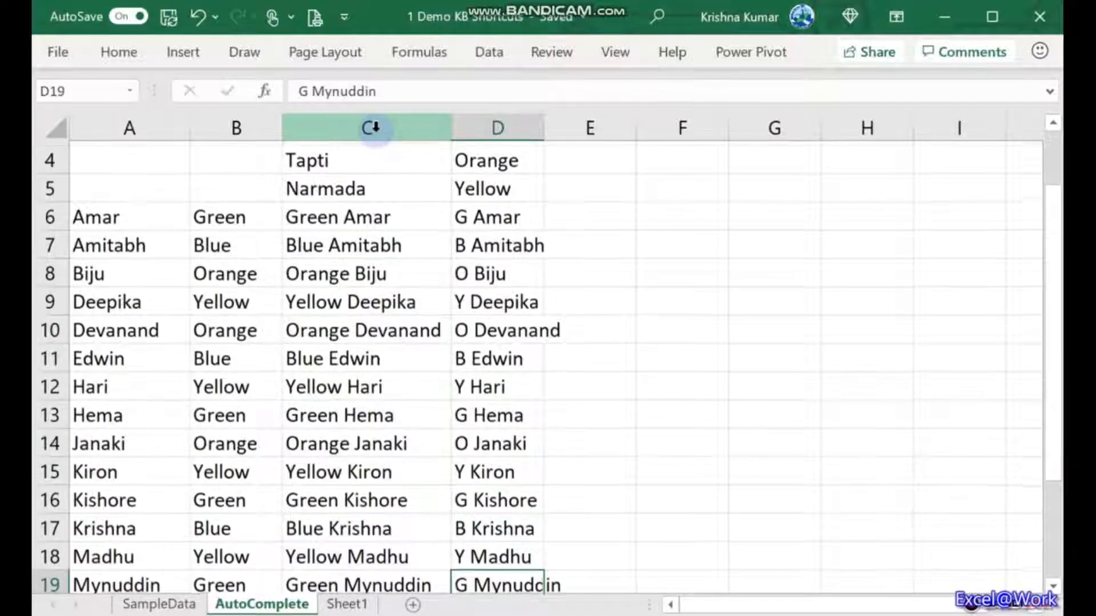
{"action": "key", "text": "Up"}
{"action": "key", "text": "Up"}
{"action": "key", "text": "Up"}
{"action": "key", "text": "Up"}
{"action": "key", "text": "Up"}
{"action": "key", "text": "Up"}
{"action": "key", "text": "Up"}
{"action": "key", "text": "Up"}
{"action": "key", "text": "Up"}
{"action": "key", "text": "Up"}
{"action": "key", "text": "Up"}
{"action": "key", "text": "Up"}
{"action": "key", "text": "Up"}
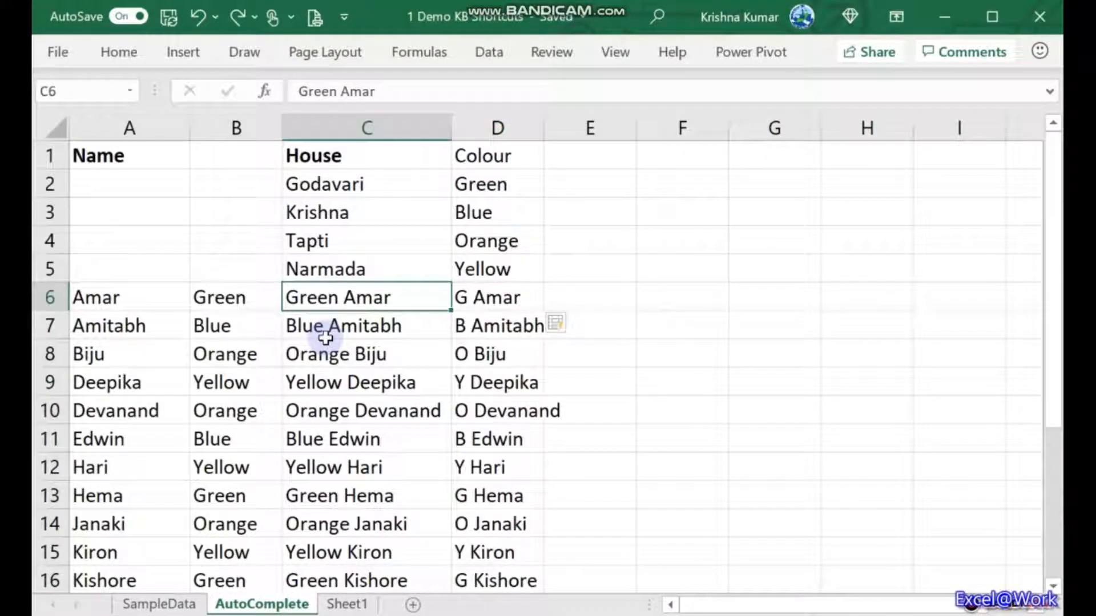
Step: Clear the combined entries in both columns from C6 to D24
{"action": "key", "text": "shift+Right"}
{"action": "key", "text": "shift+Down"}
{"action": "key", "text": "shift+Down"}
{"action": "key", "text": "shift+Down"}
{"action": "key", "text": "shift+Down"}
{"action": "key", "text": "shift+Down"}
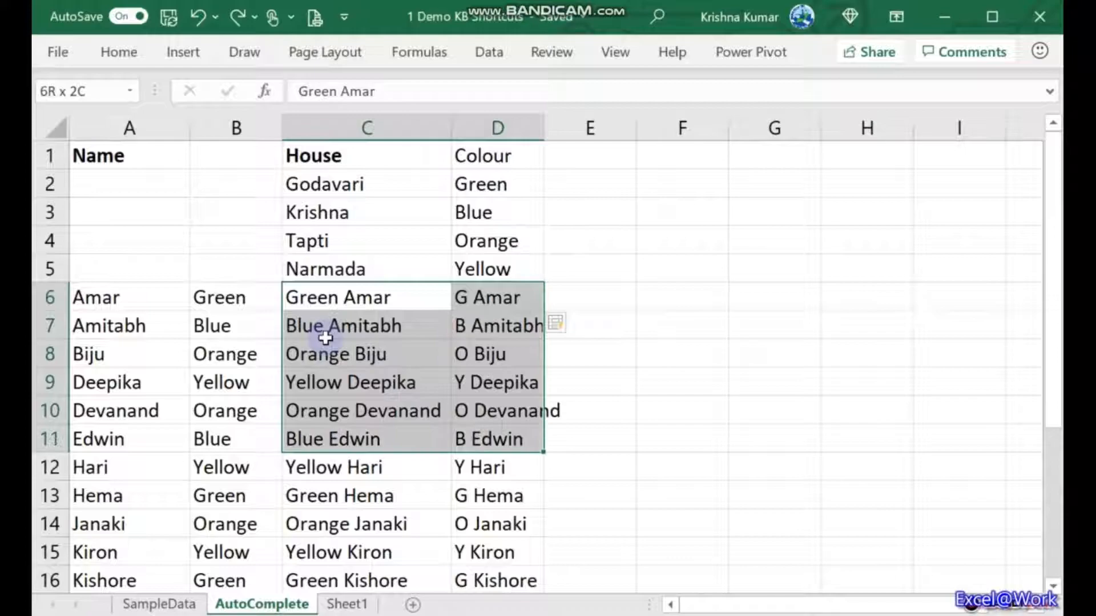
{"action": "key", "text": "shift+Down"}
{"action": "key", "text": "shift+Down"}
{"action": "key", "text": "shift+Down"}
{"action": "key", "text": "shift+Down"}
{"action": "key", "text": "shift+Down"}
{"action": "key", "text": "shift+Down"}
{"action": "key", "text": "shift+Down"}
{"action": "key", "text": "shift+Down"}
{"action": "key", "text": "shift+Down"}
{"action": "key", "text": "shift+Down"}
{"action": "key", "text": "shift+Down"}
{"action": "key", "text": "shift+Down"}
{"action": "key", "text": "shift+Down"}
{"action": "key", "text": "shift+Down"}
{"action": "key", "text": "shift+Down"}
{"action": "key", "text": "shift+Up"}
{"action": "key", "text": "shift+Up"}
{"action": "key", "text": "Delete"}
{"action": "key", "text": "Down"}
{"action": "key", "text": "Up"}
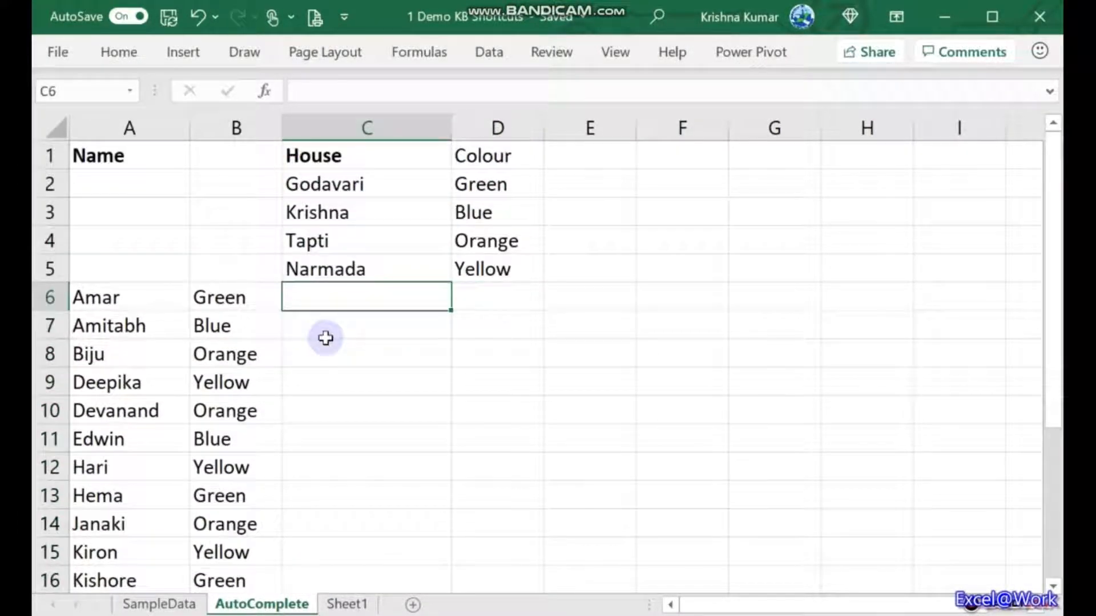
Step: Enter the name followed by the colour initial in C6 and C7, and Flash Fill the pattern through C24
{"action": "type", "text": "Amar G"}
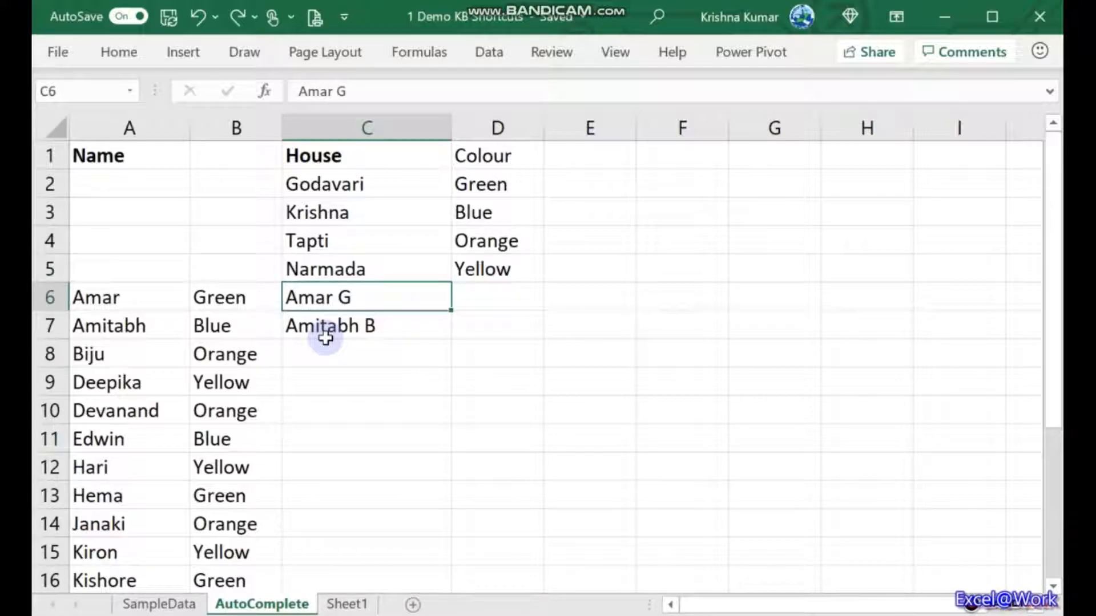
{"action": "key", "text": "shift+Down"}
{"action": "key", "text": "shift+Down"}
{"action": "key", "text": "shift+Down"}
{"action": "key", "text": "shift+Down"}
{"action": "key", "text": "shift+Down"}
{"action": "key", "text": "shift+Down"}
{"action": "key", "text": "shift+Down"}
{"action": "key", "text": "shift+Down"}
{"action": "key", "text": "shift+Down"}
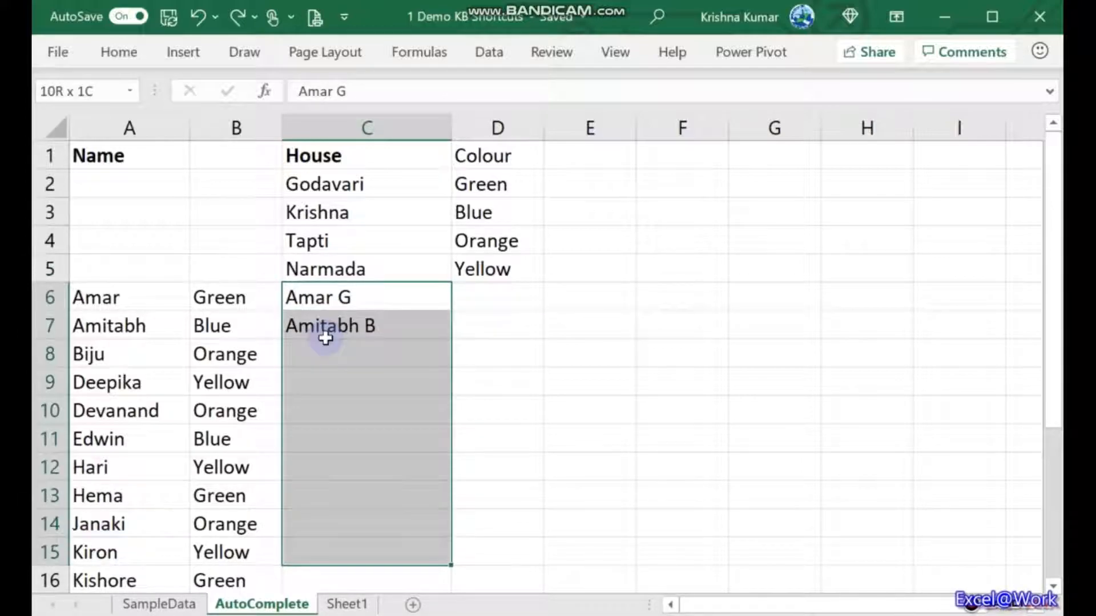
{"action": "key", "text": "shift+Down"}
{"action": "key", "text": "shift+Down"}
{"action": "key", "text": "shift+Down"}
{"action": "key", "text": "shift+Down"}
{"action": "key", "text": "shift+Down"}
{"action": "key", "text": "shift+Down"}
{"action": "key", "text": "shift+Down"}
{"action": "key", "text": "shift+Down"}
{"action": "key", "text": "shift+Down"}
{"action": "scroll", "coordinate": [325, 338], "scroll_direction": "down", "scroll_amount": 1}
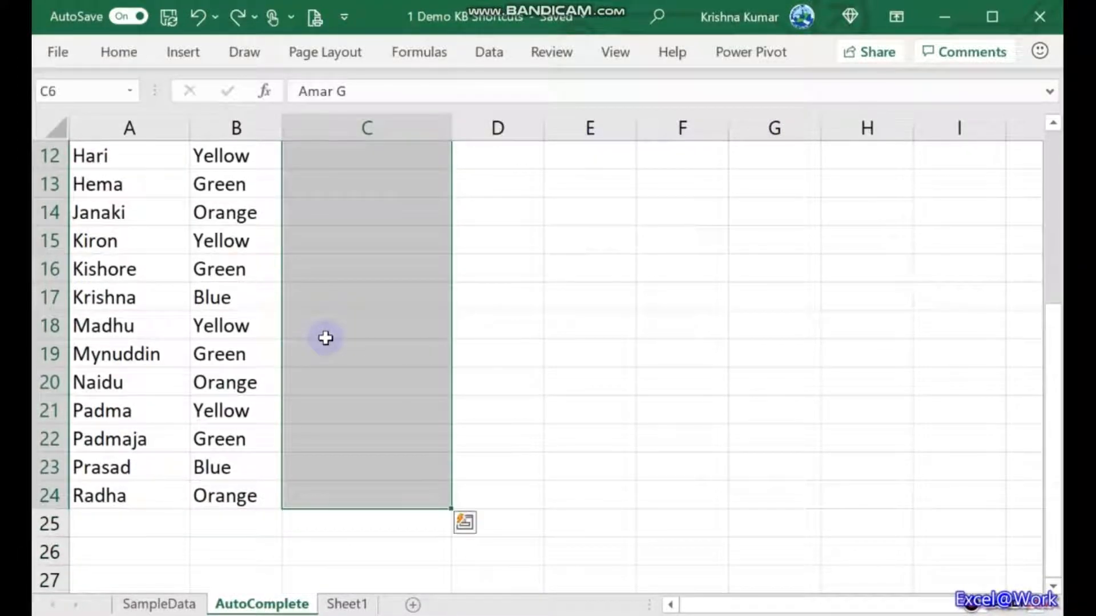
{"action": "key", "text": "ctrl+e"}
Step: Review the first Flash Filled names with colour initials in column C
{"action": "scroll", "coordinate": [326, 337], "scroll_direction": "up", "scroll_amount": 4}
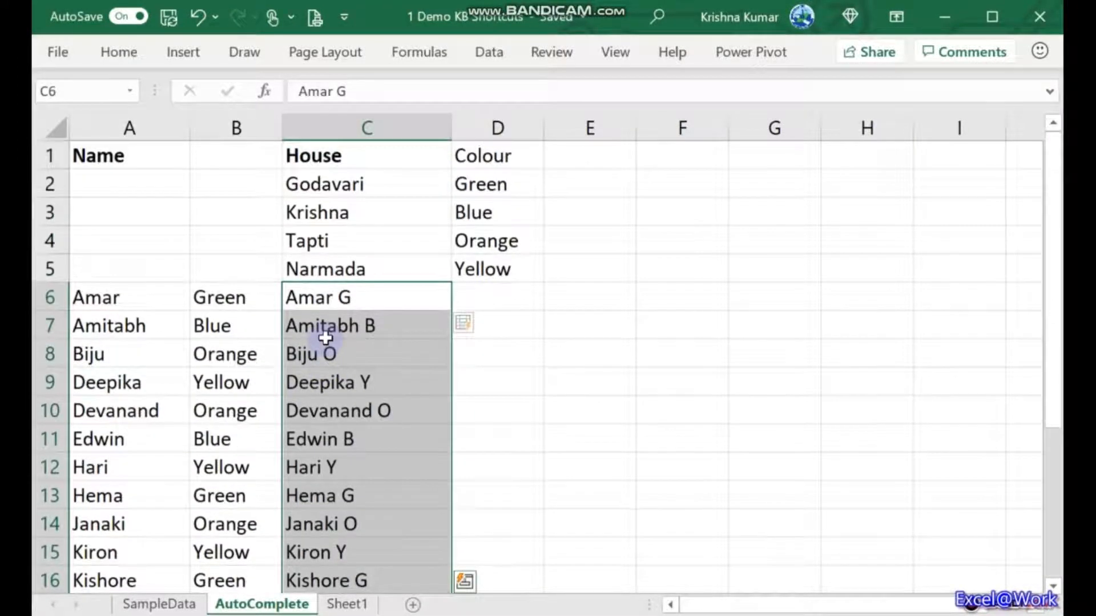
{"action": "key", "text": "Down"}
{"action": "key", "text": "Up"}
{"action": "key", "text": "Down"}
{"action": "key", "text": "Down"}
{"action": "key", "text": "Down"}
{"action": "key", "text": "Down"}
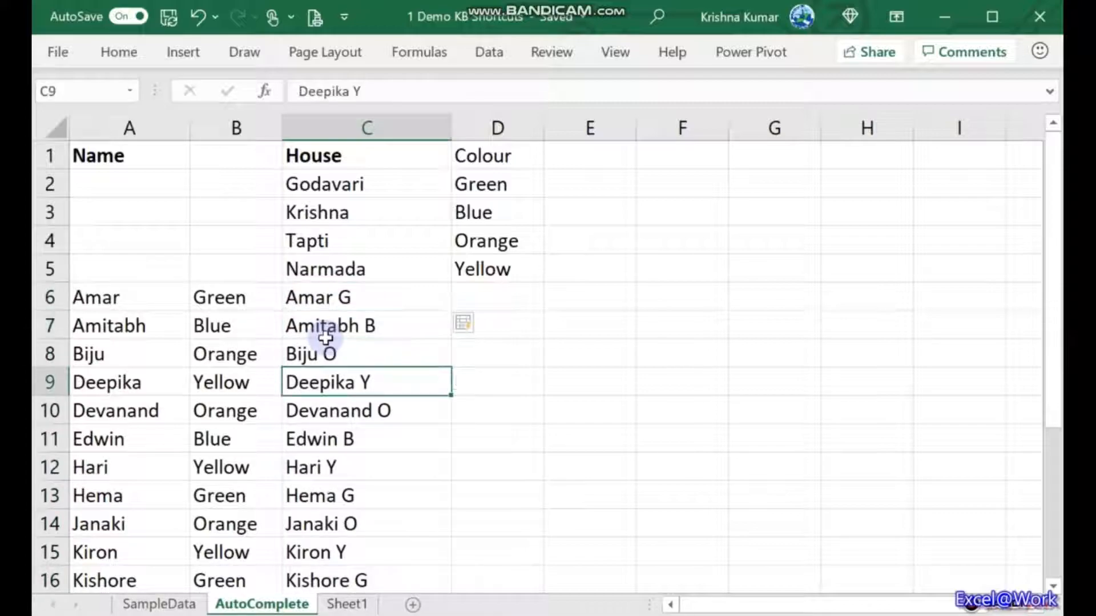
{"action": "key", "text": "Up"}
{"action": "key", "text": "Up"}
{"action": "key", "text": "Up"}
{"action": "key", "text": "Up"}
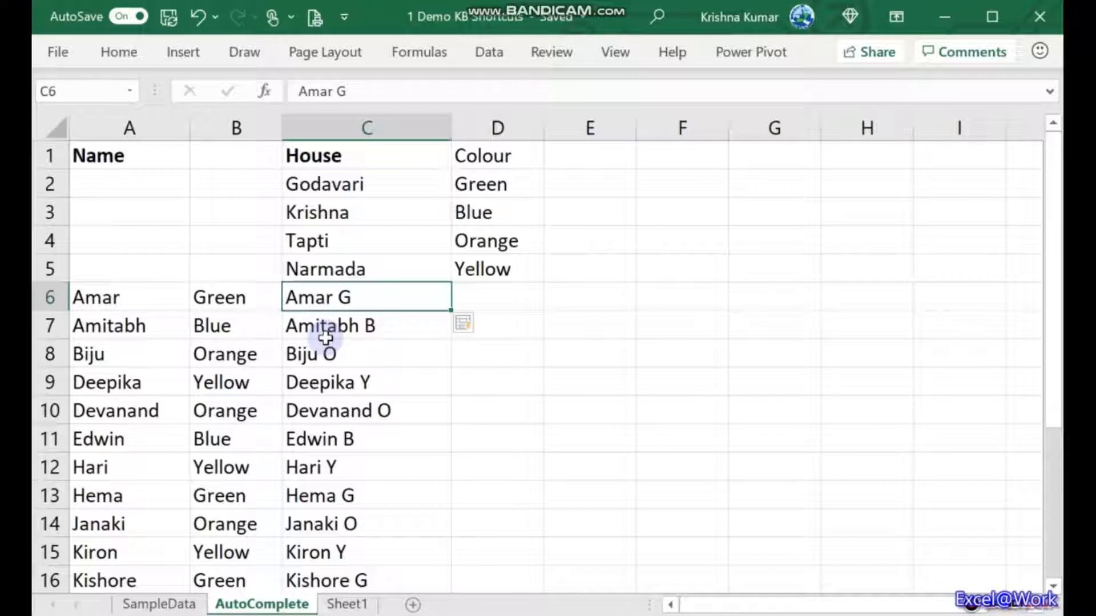
Step: Complete the colour initials in C6 and C7 to the full words Green and Blue
{"action": "key", "text": "F2"}
{"action": "type", "text": "reen"}
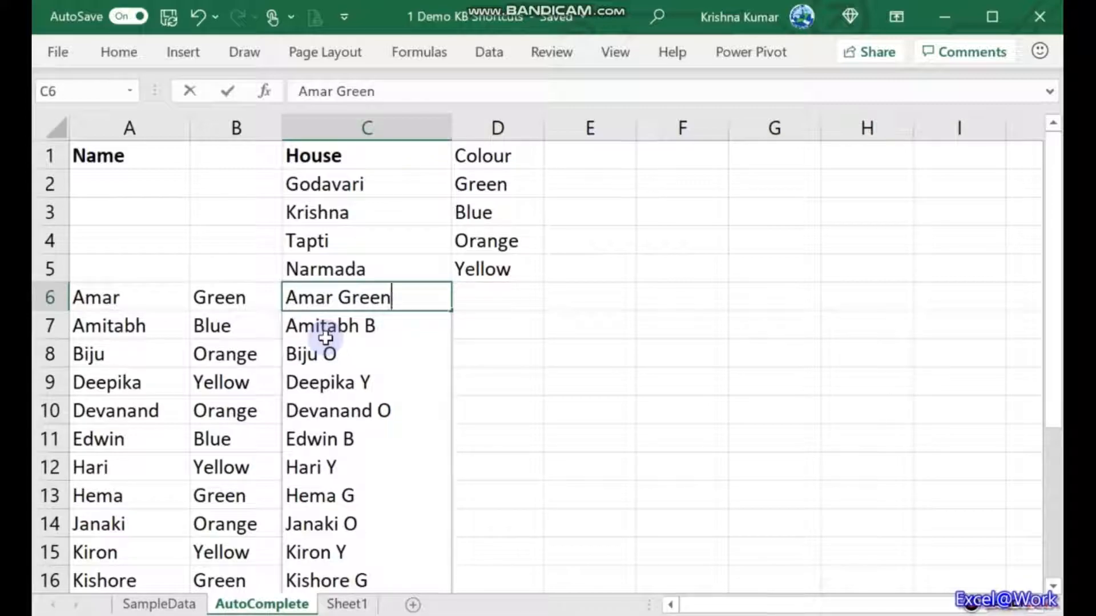
{"action": "key", "text": "Up"}
{"action": "key", "text": "Down"}
{"action": "key", "text": "Down"}
{"action": "key", "text": "F2"}
{"action": "type", "text": "lue"}
{"action": "key", "text": "Return"}
{"action": "key", "text": "Up"}
{"action": "key", "text": "Up"}
Step: Try to Flash Fill C6:C24 again using the edited full-colour examples in C6 and C7
{"action": "key", "text": "shift+Down"}
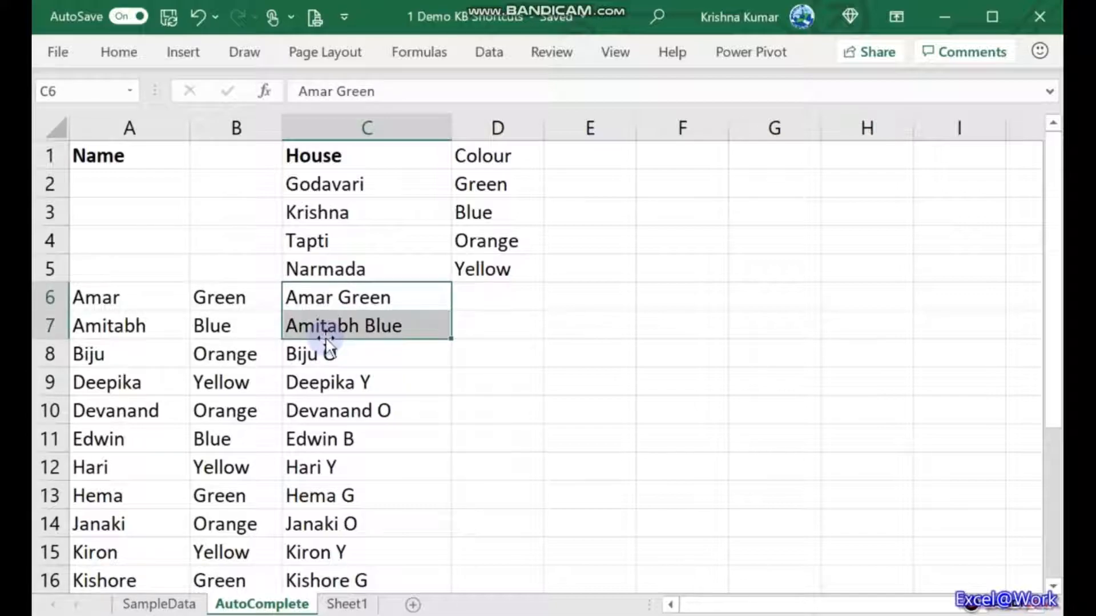
{"action": "key", "text": "shift+Down"}
{"action": "key", "text": "shift+Down"}
{"action": "key", "text": "shift+Down"}
{"action": "key", "text": "shift+Down"}
{"action": "key", "text": "shift+Down"}
{"action": "key", "text": "shift+Down"}
{"action": "key", "text": "shift+Down"}
{"action": "key", "text": "shift+Down"}
{"action": "key", "text": "shift+Down"}
{"action": "key", "text": "shift+Down"}
{"action": "key", "text": "shift+Down"}
{"action": "key", "text": "shift+Down"}
{"action": "key", "text": "shift+Down"}
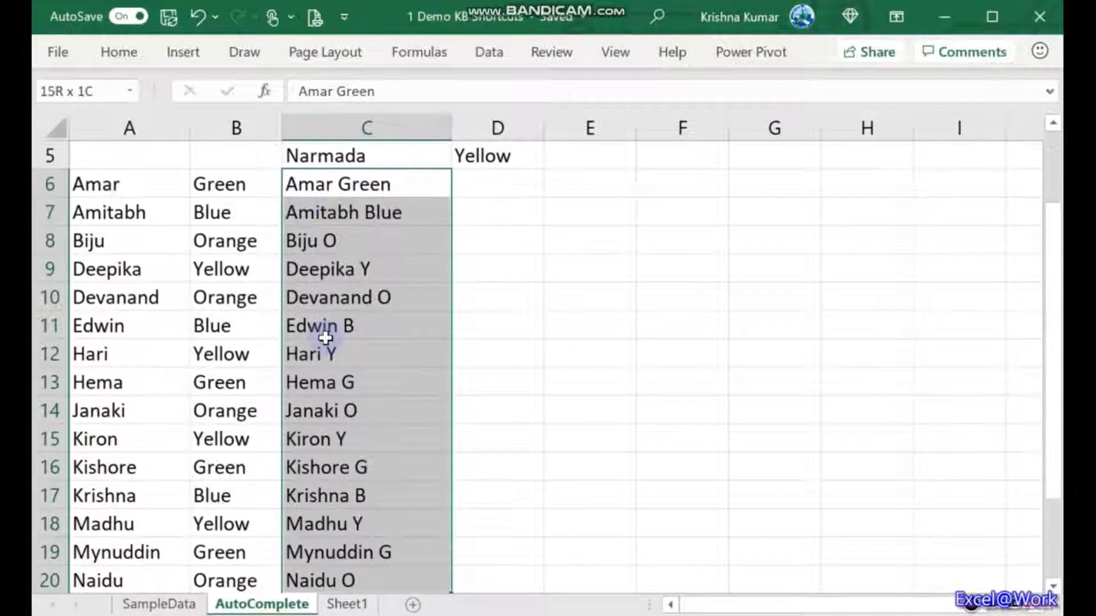
{"action": "key", "text": "shift+Down"}
{"action": "key", "text": "shift+Down"}
{"action": "key", "text": "shift+Down"}
{"action": "key", "text": "shift+Down"}
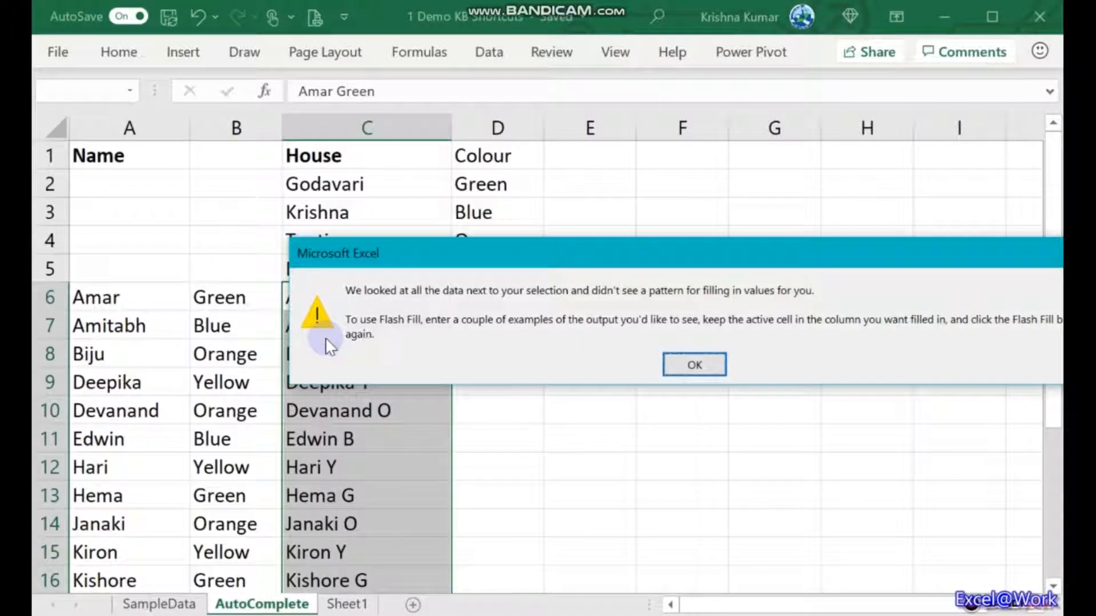
{"action": "key", "text": "Return"}
{"action": "key", "text": "Left"}
{"action": "left_click", "coordinate": [329, 346]}
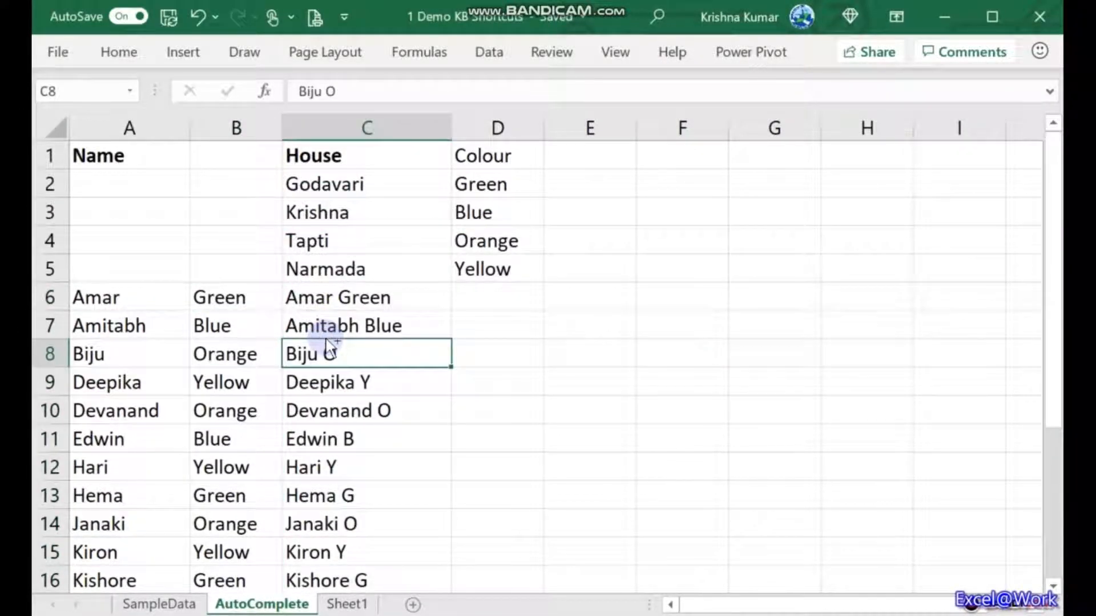
Step: Clear the old initials-based results in C8:C24 and Flash Fill C6:C24 from the full-colour examples in C6 and C7
{"action": "key", "text": "ctrl+shift+Down"}
{"action": "key", "text": "Delete"}
{"action": "key", "text": "Up"}
{"action": "key", "text": "Up"}
{"action": "key", "text": "shift+Down"}
{"action": "left_click_drag", "start_coordinate": [328, 342], "coordinate": [326, 339]}
{"action": "key", "text": "shift+Down"}
{"action": "key", "text": "shift+Down"}
{"action": "key", "text": "shift+Up"}
{"action": "key", "text": "shift+Up"}
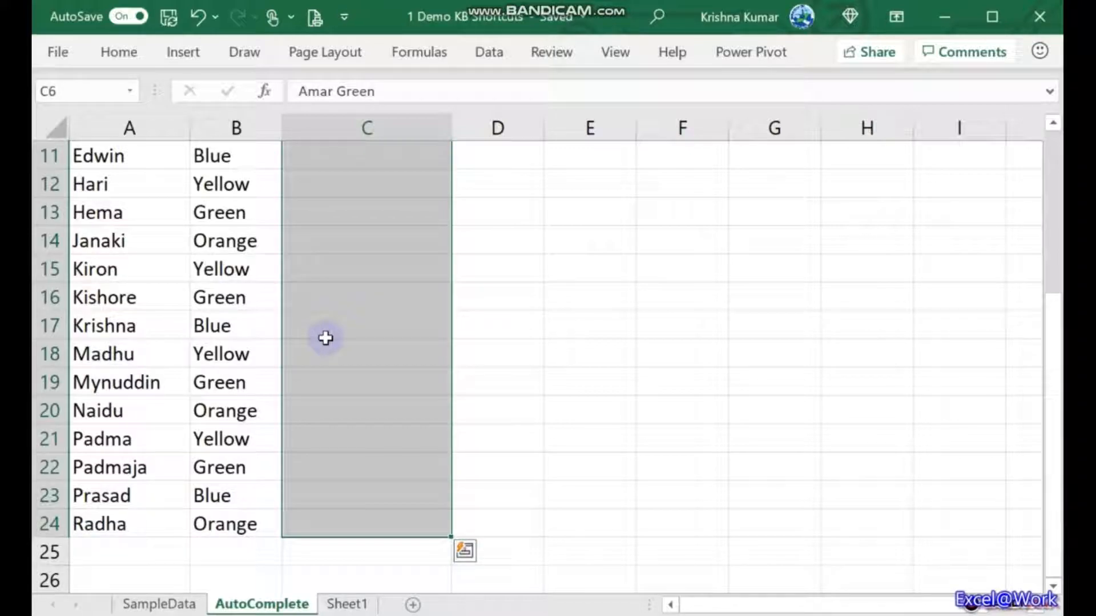
{"action": "key", "text": "ctrl+e"}
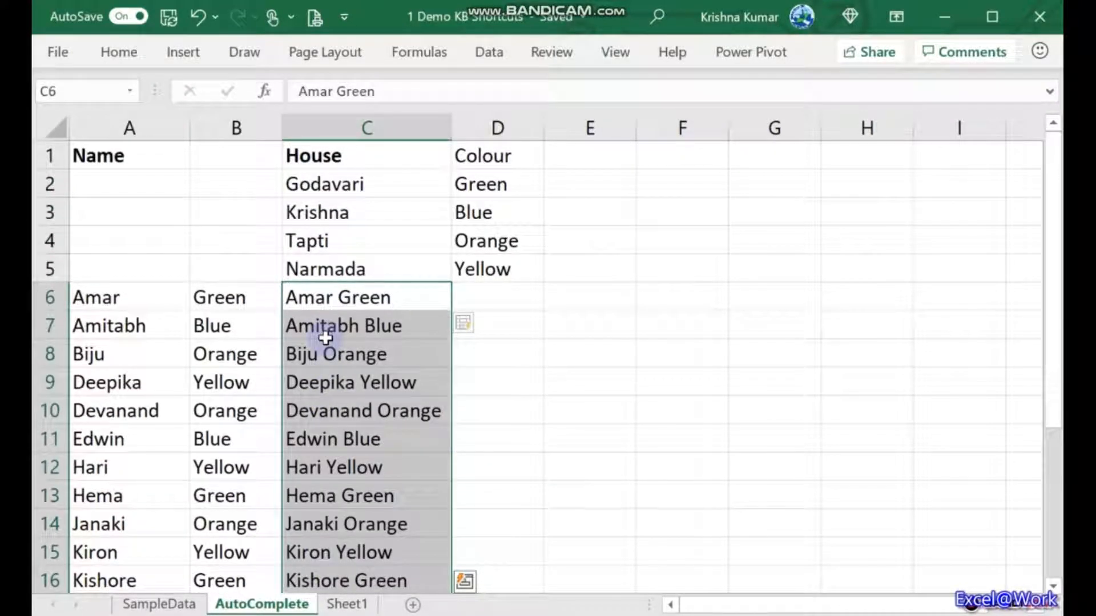
Step: Review the first Flash Filled names with full colour words in column C against the examples in C6 and C7
{"action": "key", "text": "Down"}
{"action": "key", "text": "Down"}
{"action": "key", "text": "Down"}
{"action": "key", "text": "Down"}
{"action": "key", "text": "Down"}
{"action": "key", "text": "Up"}
{"action": "key", "text": "Up"}
{"action": "key", "text": "Up"}
{"action": "key", "text": "Up"}
{"action": "key", "text": "Up"}
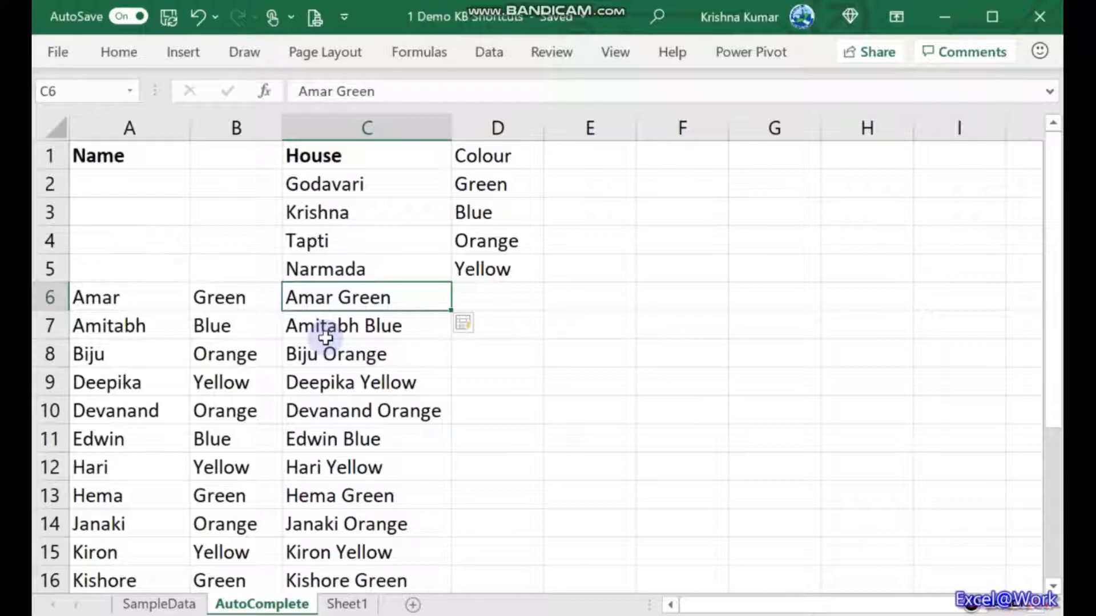
{"action": "key", "text": "Down"}
{"action": "key", "text": "Up"}
{"action": "key", "text": "Down"}
{"action": "key", "text": "Up"}
{"action": "key", "text": "shift+Down"}
{"action": "key", "text": "shift+Down"}
{"action": "key", "text": "Down"}
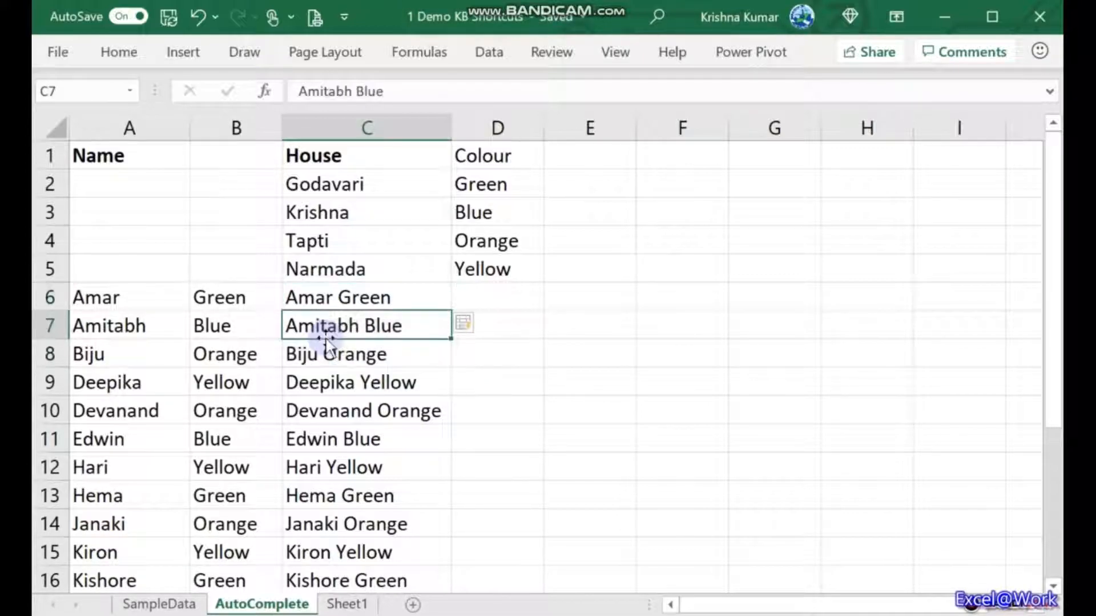
{"action": "key", "text": "Up"}
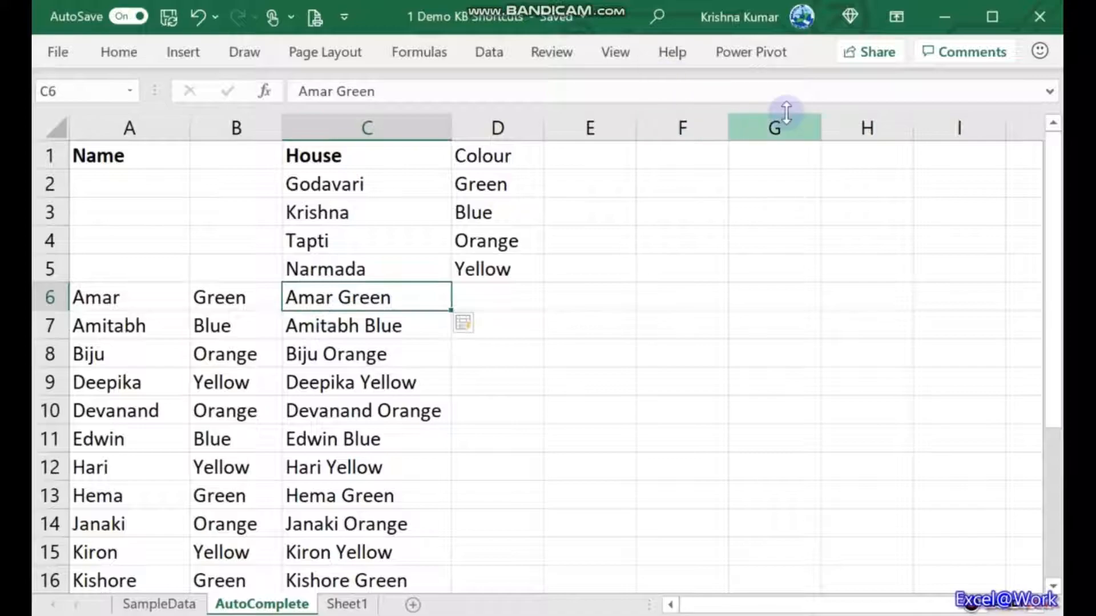